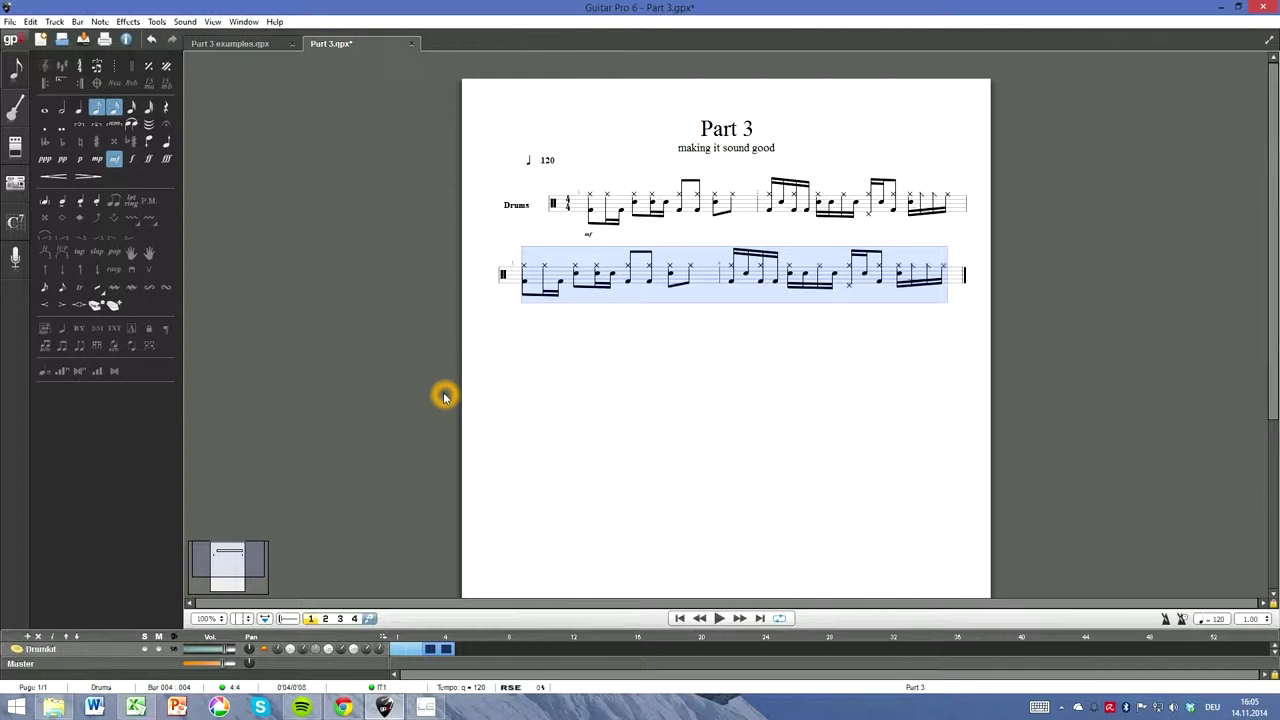
Step: Play the drum score from the first bar to hear the unaccented groove
left_click(563, 253)
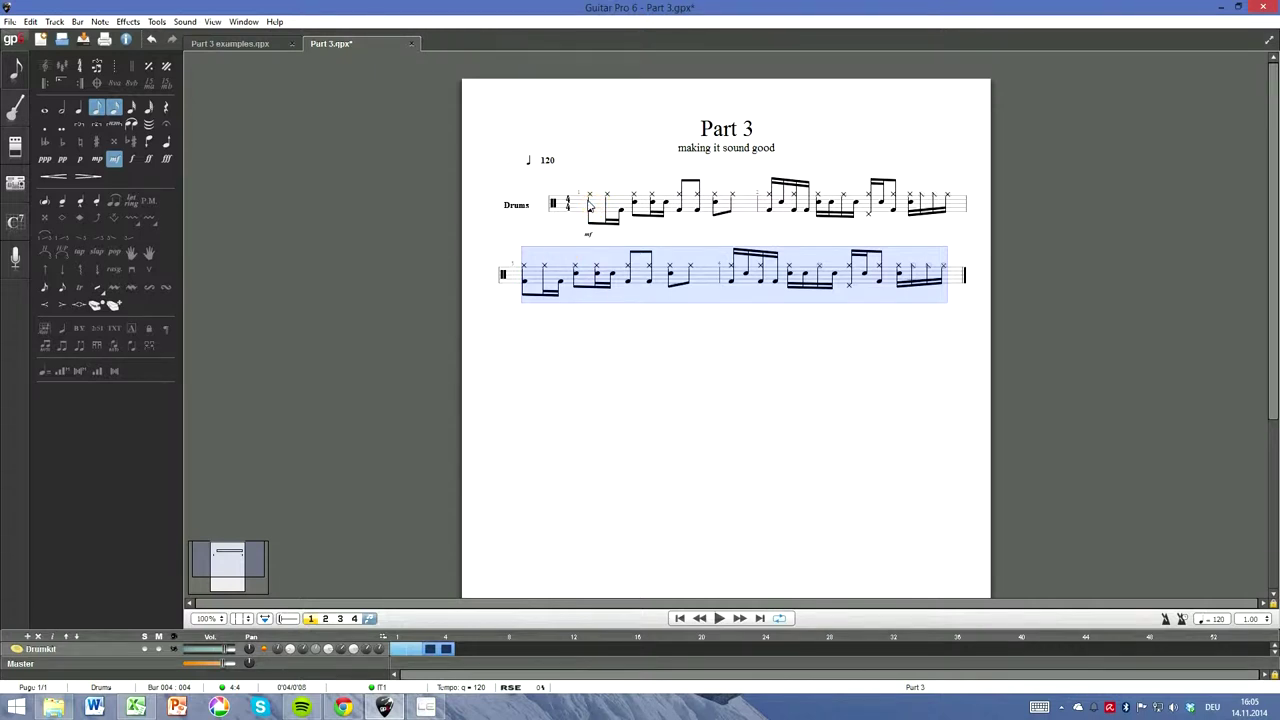
left_click(582, 217)
left_click(540, 233)
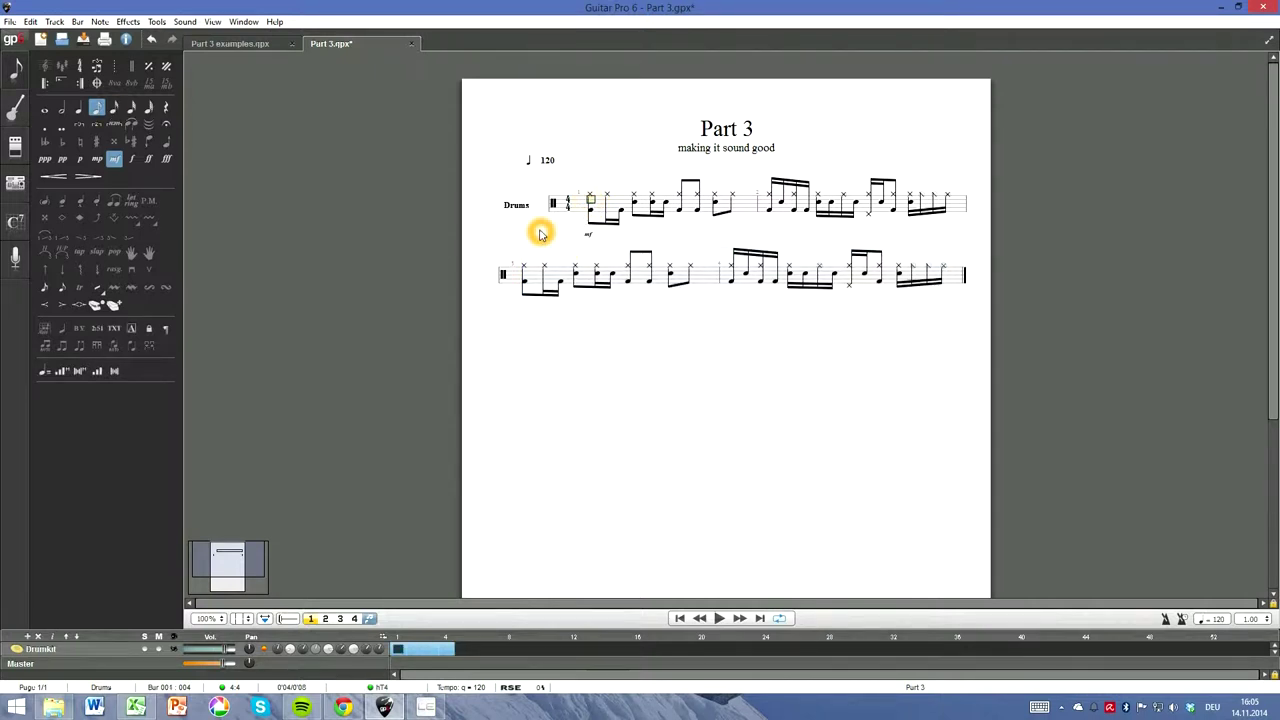
key("space")
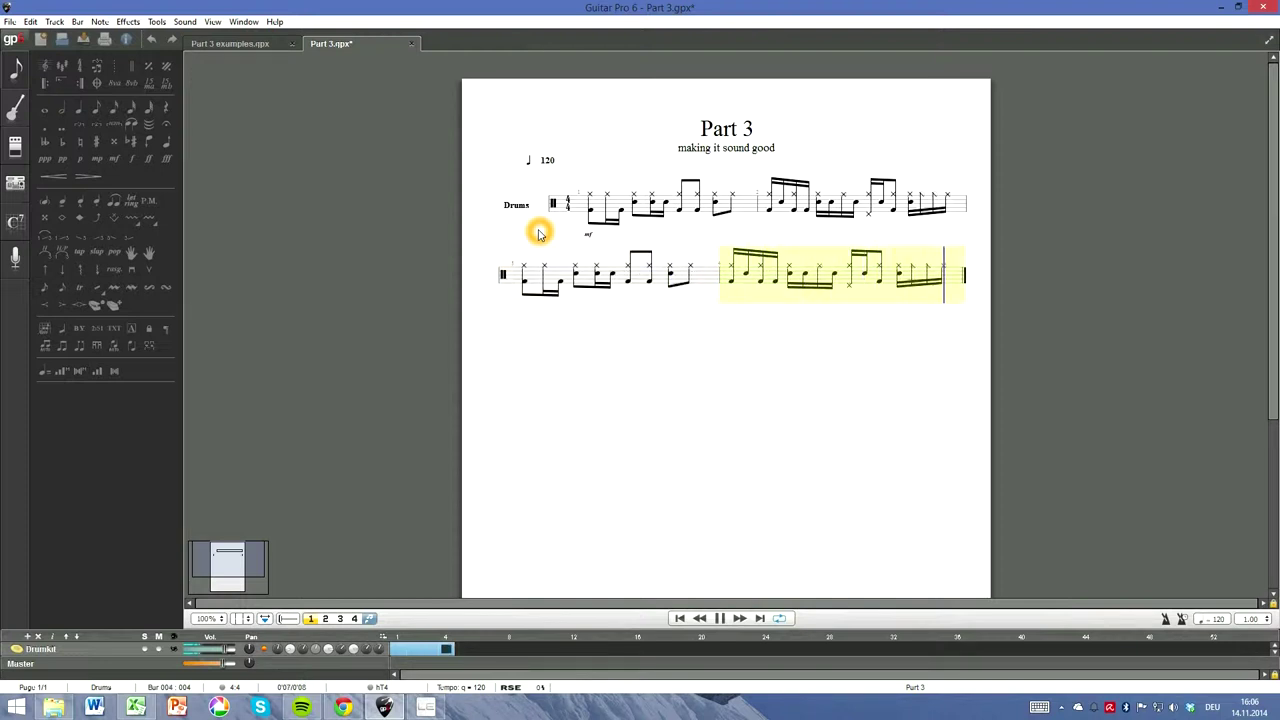
Step: Accent the notes on beats 1, 2 and 3 of the third bar
left_click(525, 268)
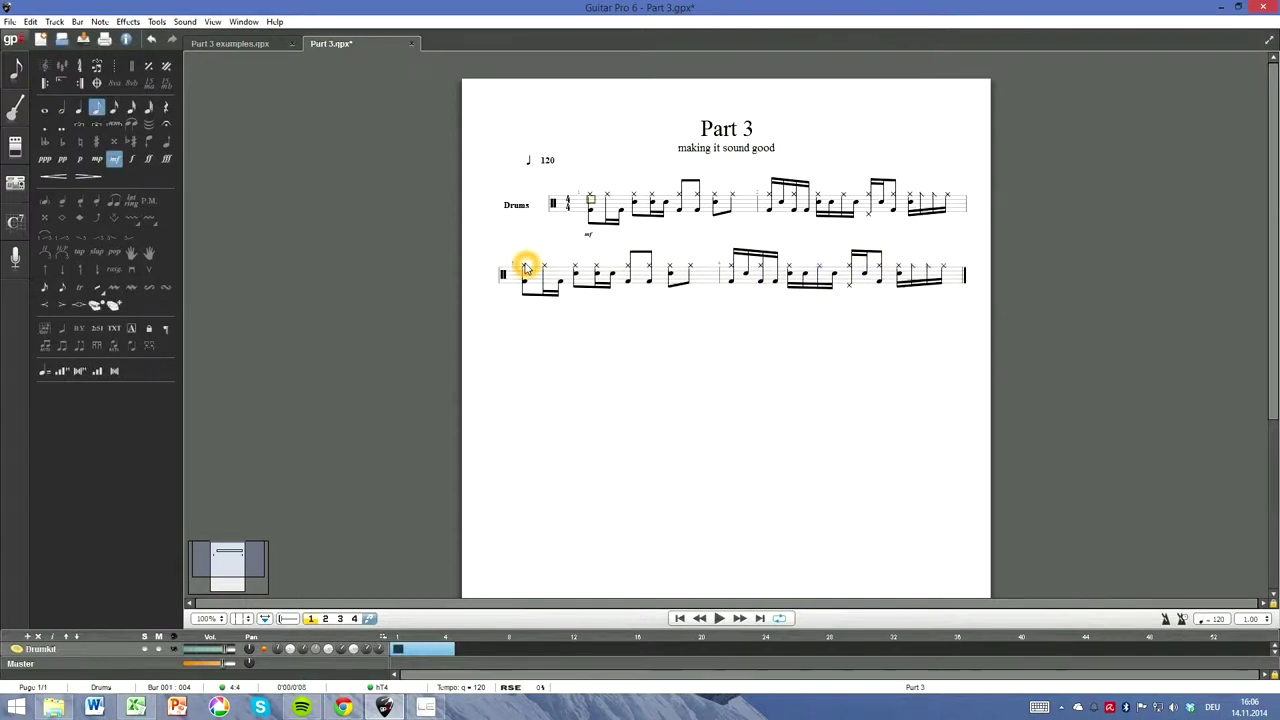
left_click(45, 203)
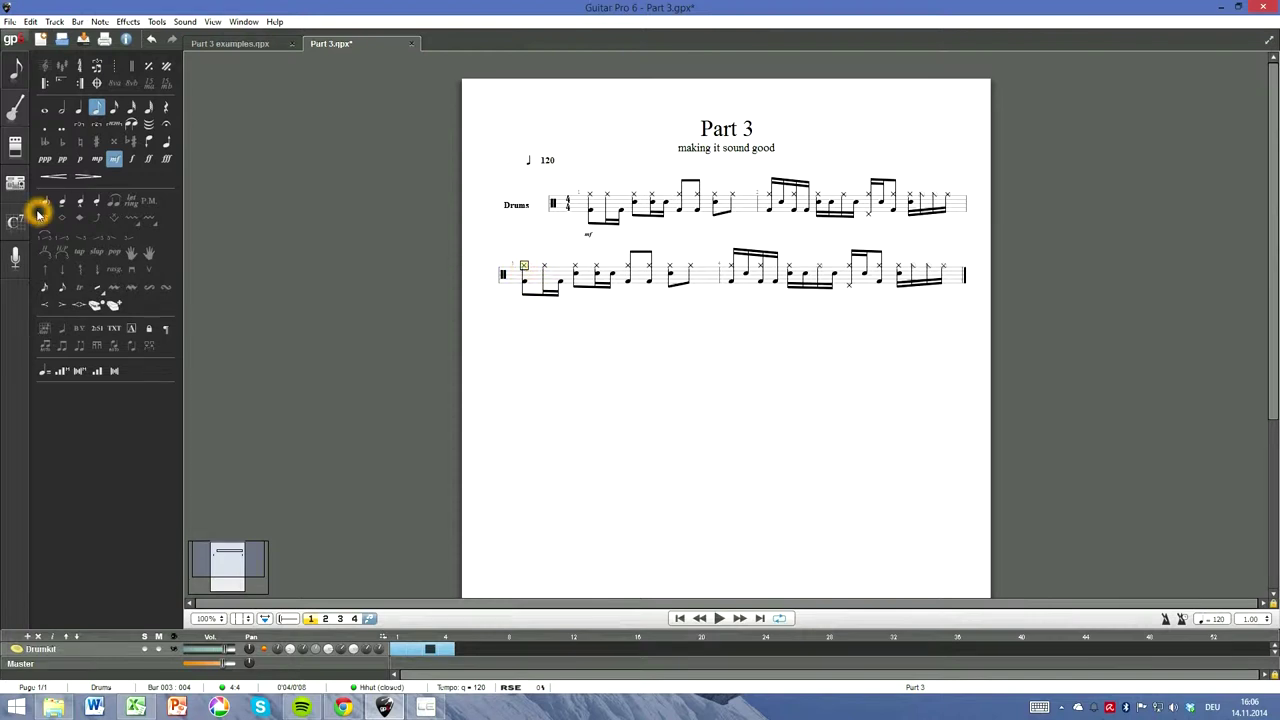
left_click(62, 203)
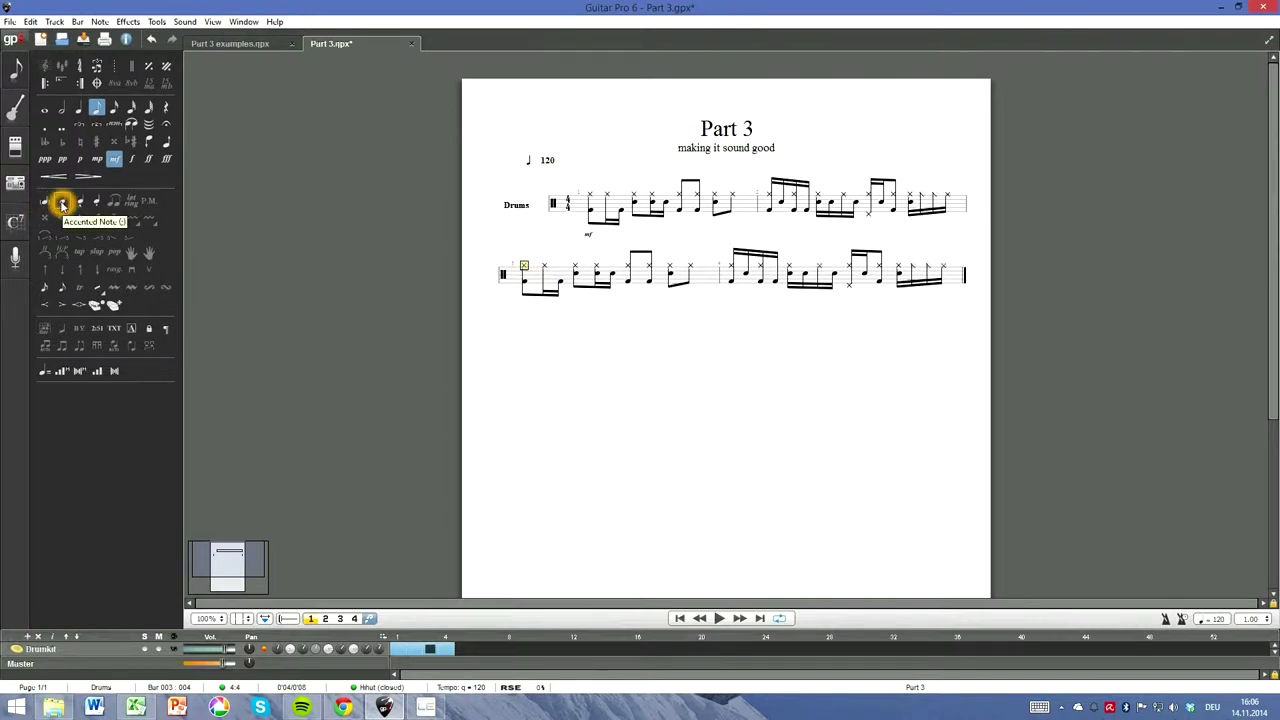
left_click(62, 205)
key("Right")
key("Right")
key("Right")
key("Right")
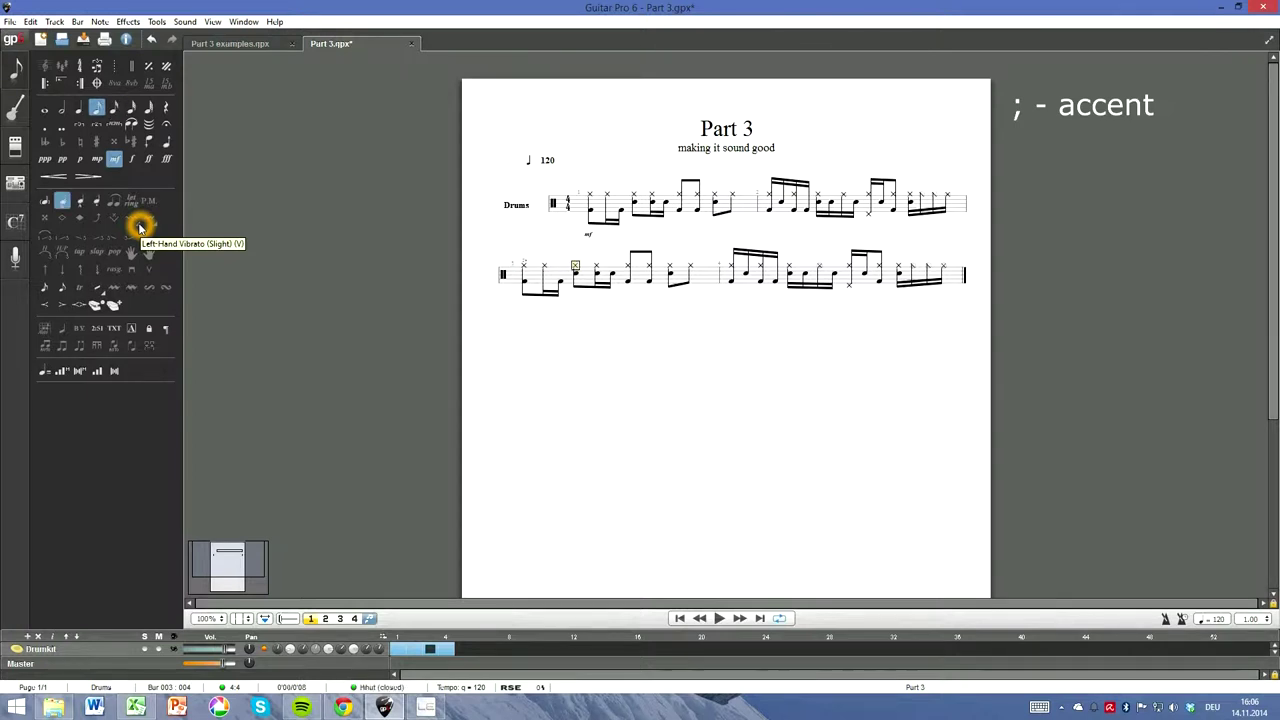
key("semicolon")
key("Right")
key("Right")
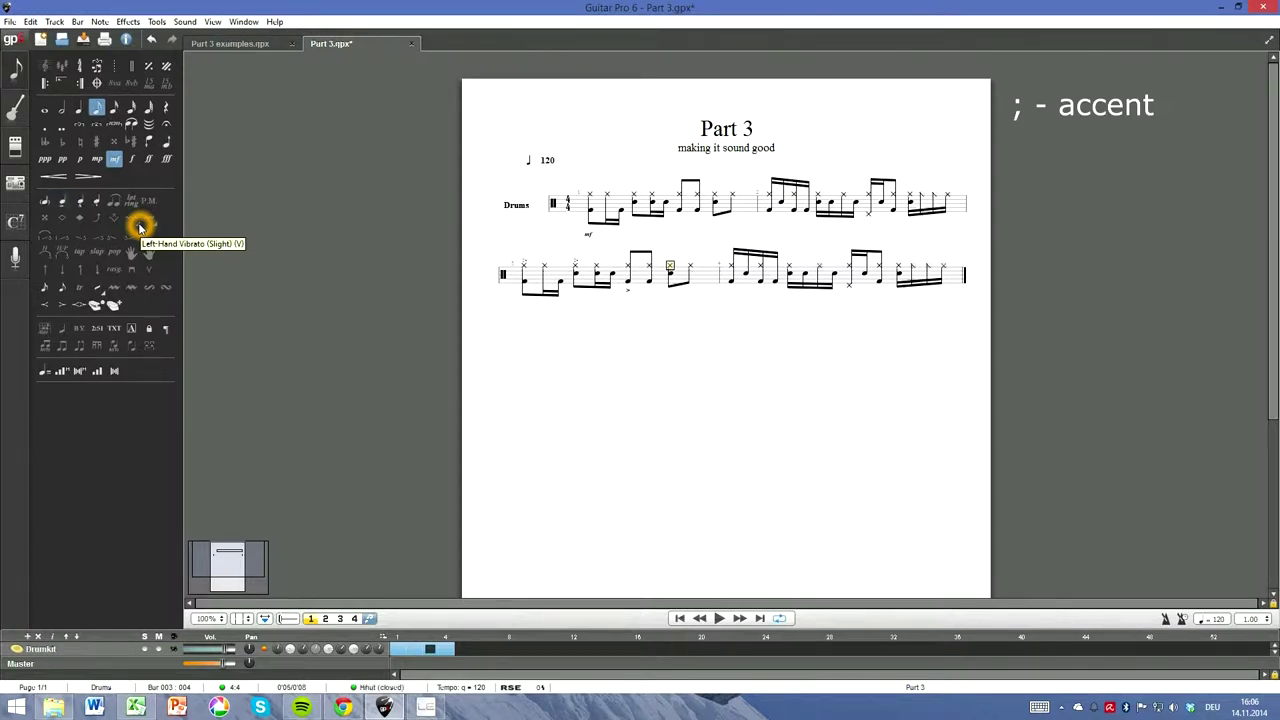
Step: Accent the notes on beat 4 of the third bar and on beats 1 and 2 of the fourth bar
key("Right")
key("Right")
key("semicolon")
key("Right")
key("Right")
key("Right")
key("Right")
key("Right")
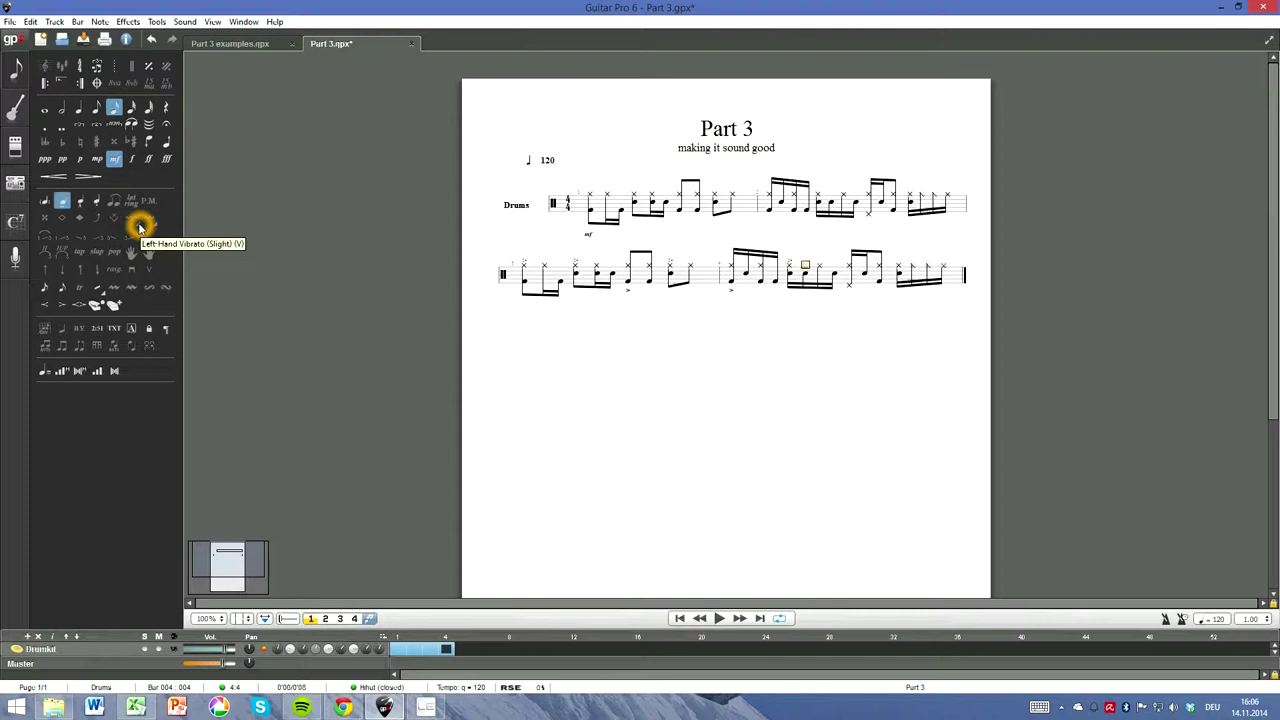
Step: Accent the notes on beats 3 and 4 of the fourth bar
key("Right")
key("Right")
key("Right")
key("Right")
key("Right")
key("Right")
key("Right")
Step: Mark the snare hits on beats 2 and 4 of the third and fourth bars as heavily accented notes
left_click(84, 201)
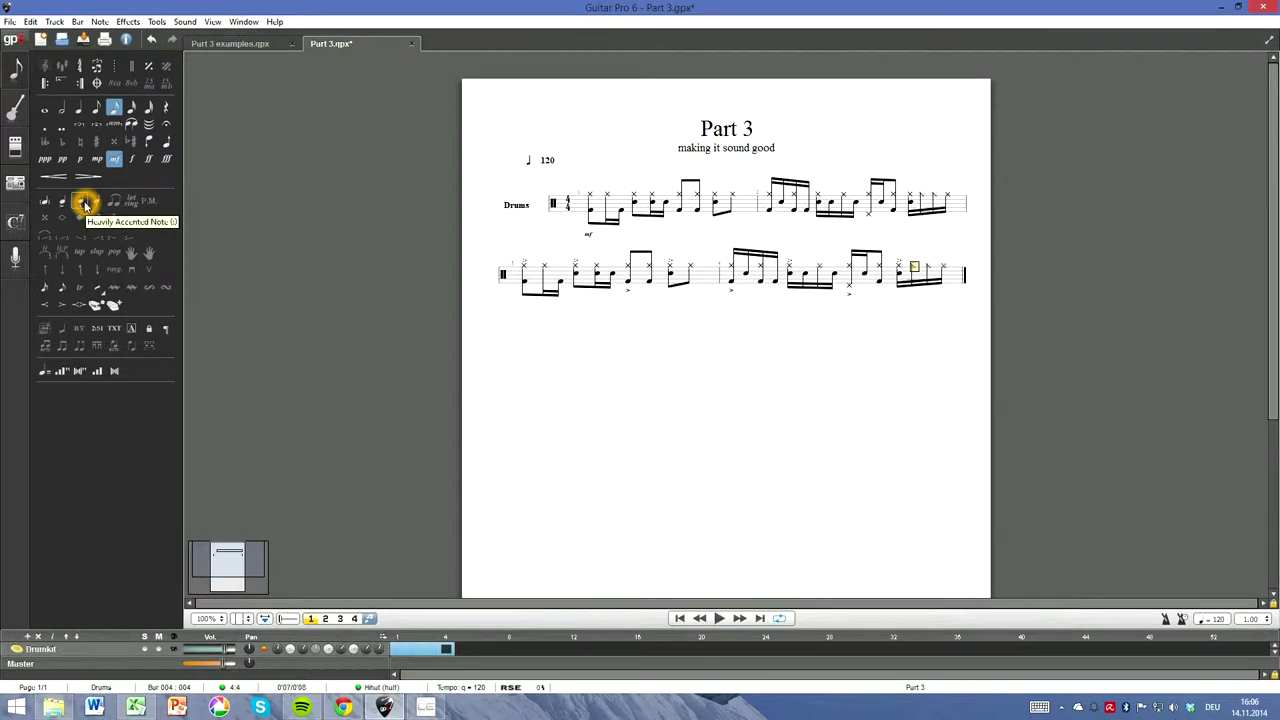
left_click(577, 278)
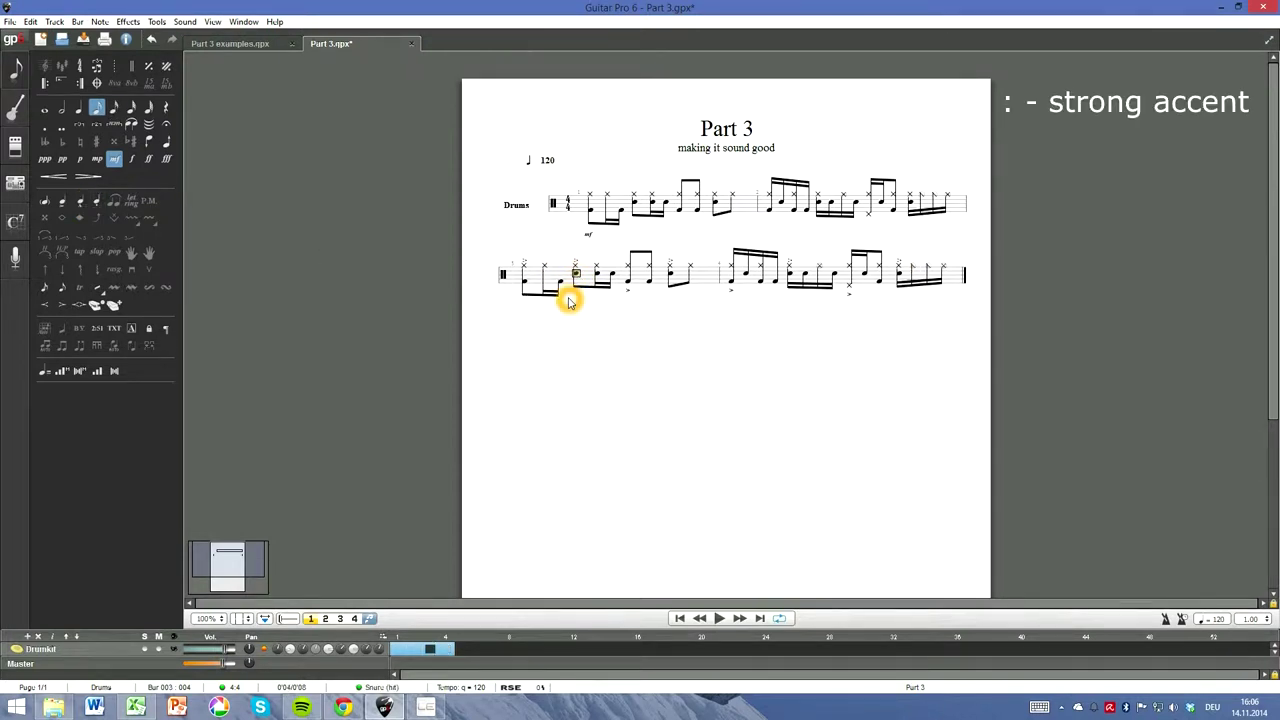
left_click(671, 278)
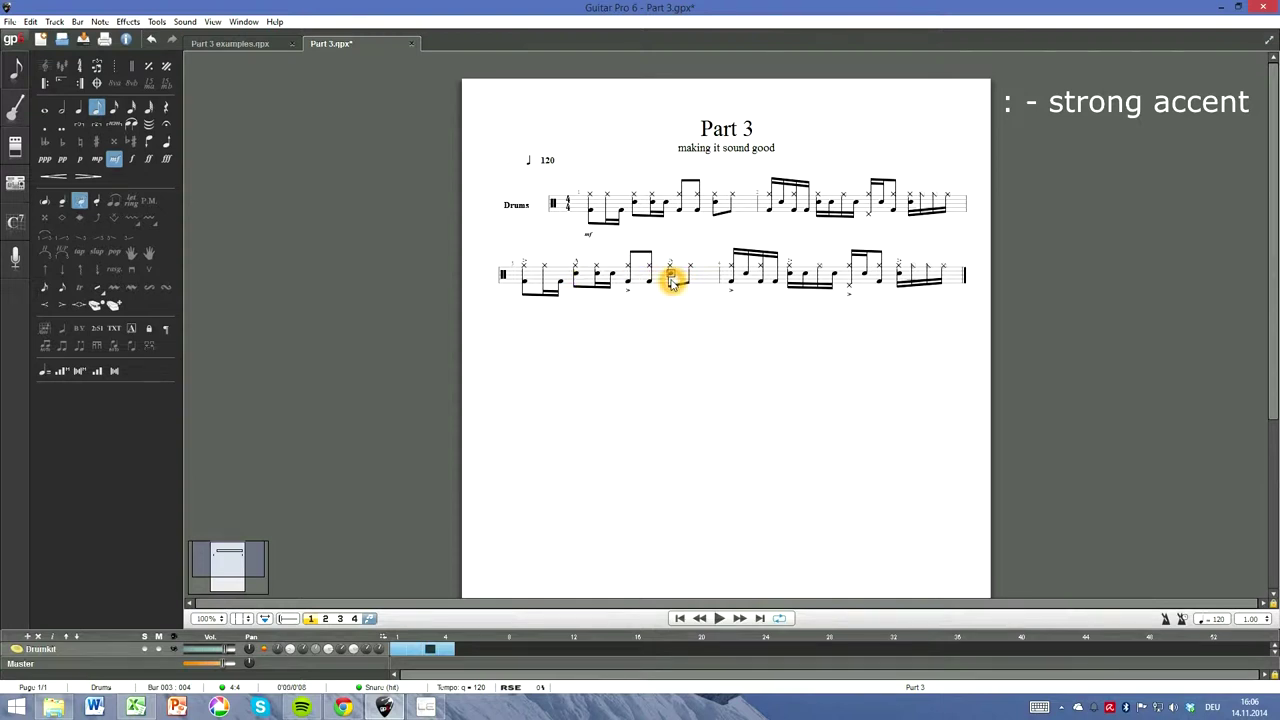
left_click(790, 276)
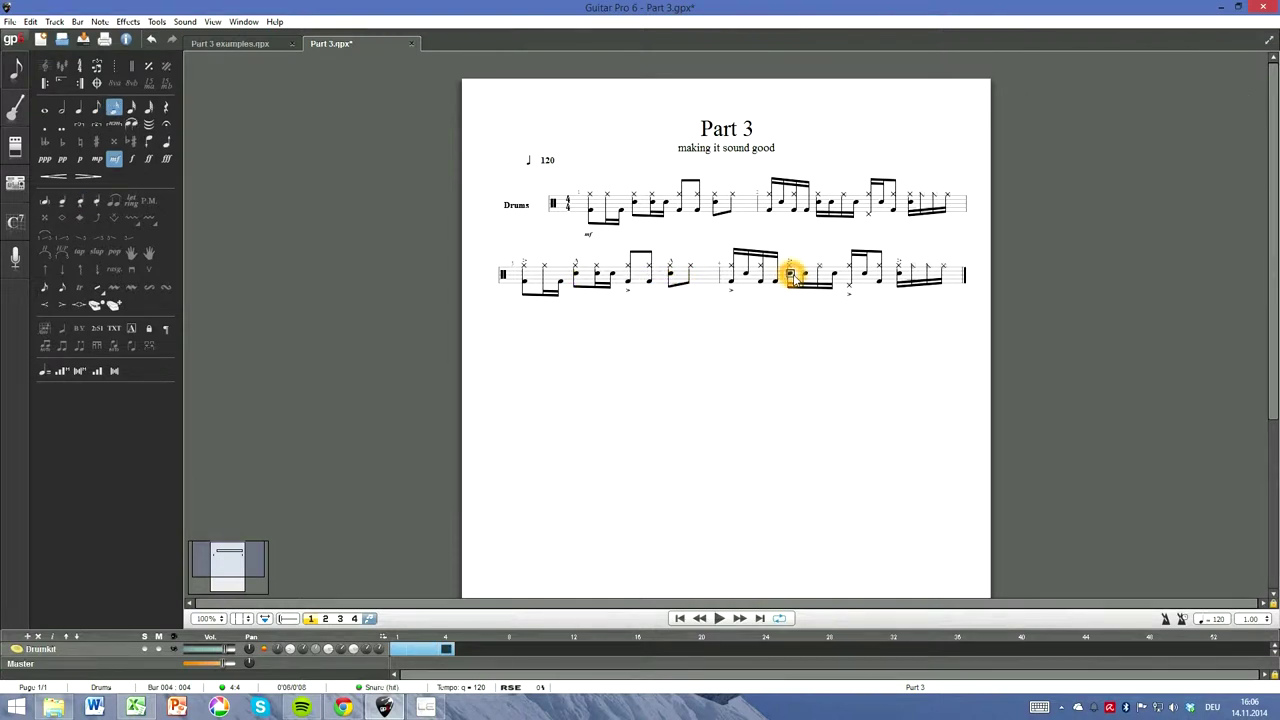
left_click(899, 275)
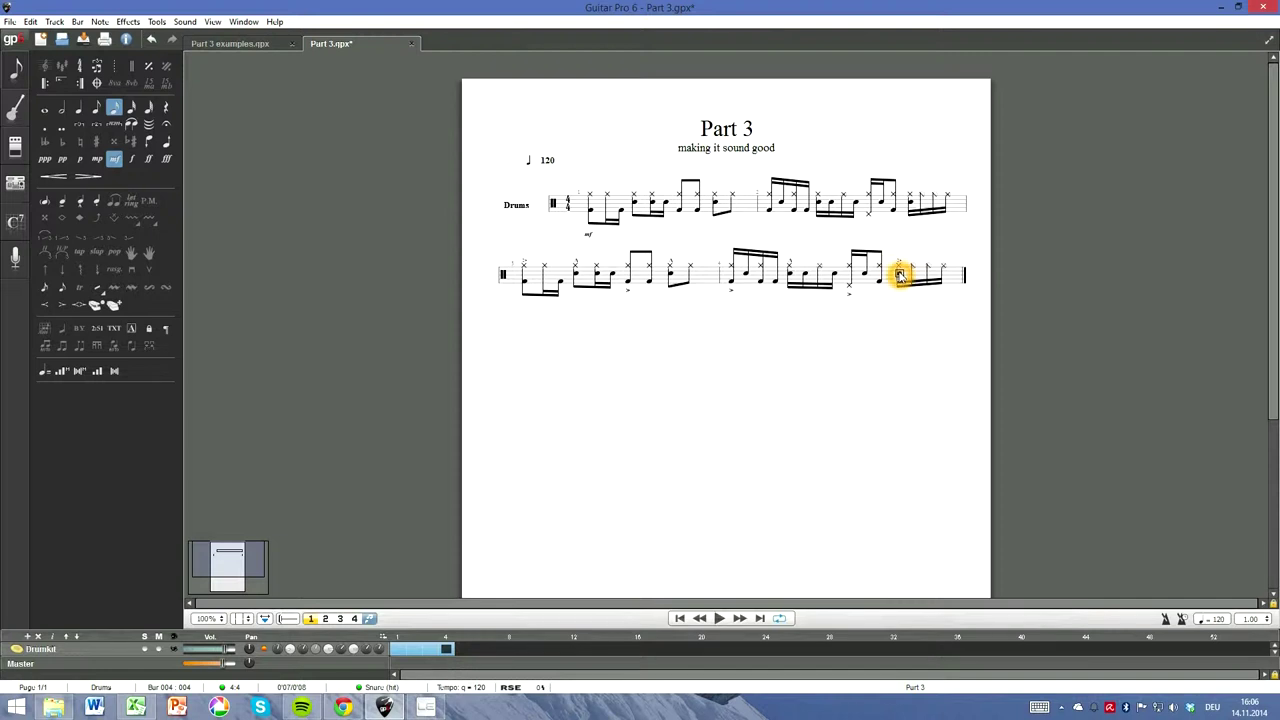
Step: Turn the second and third snare hits of beat 2 in the third bar into ghost notes
left_click(575, 285)
left_click(558, 286)
left_click(596, 274)
left_click(598, 276)
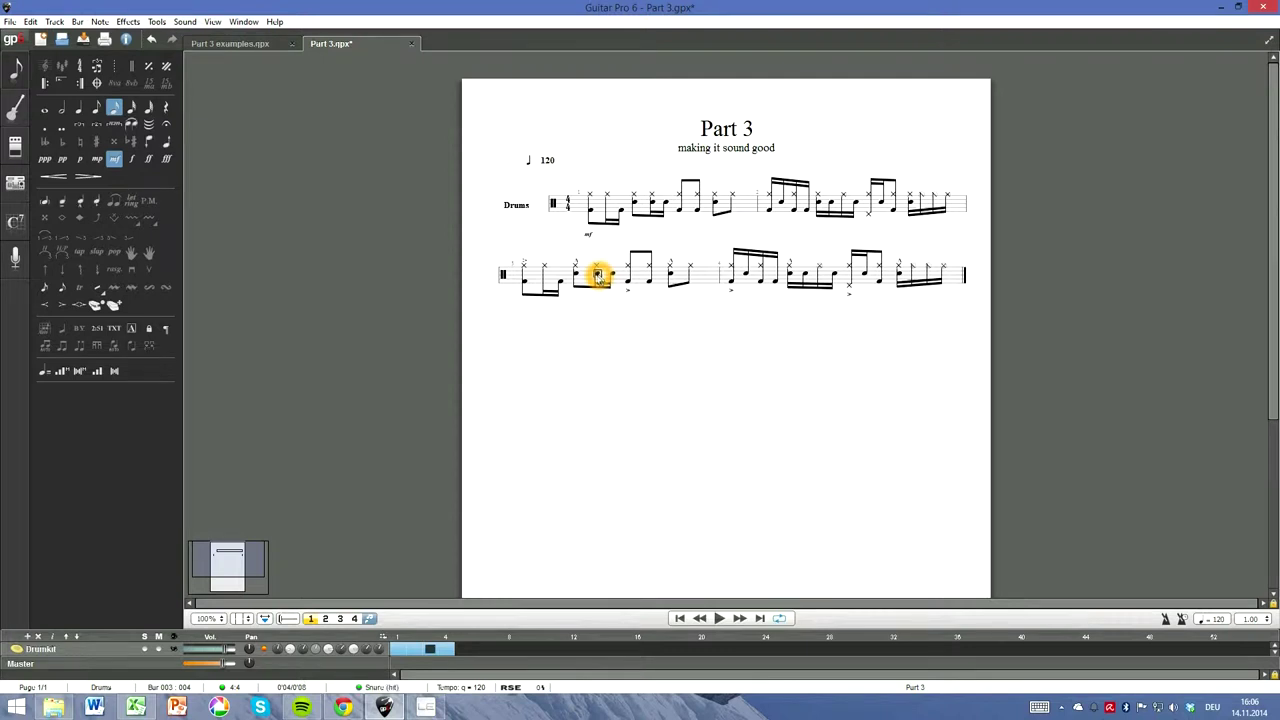
left_click(46, 203)
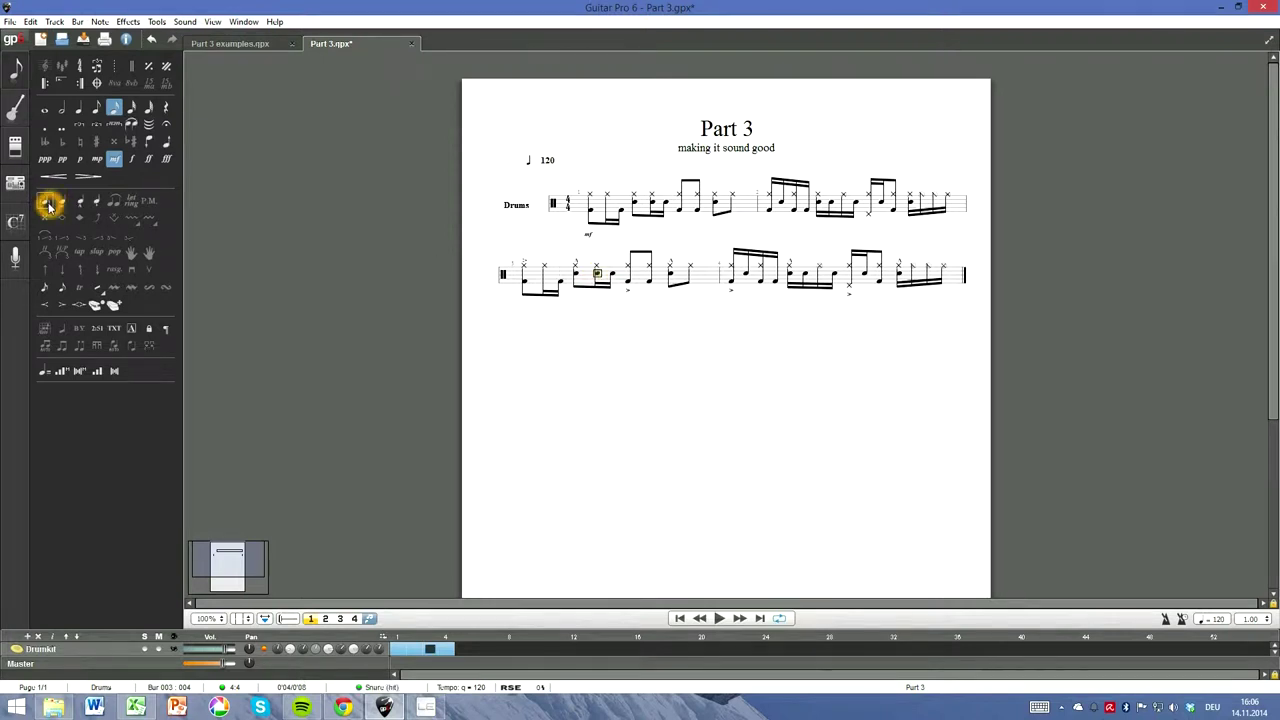
left_click(298, 322)
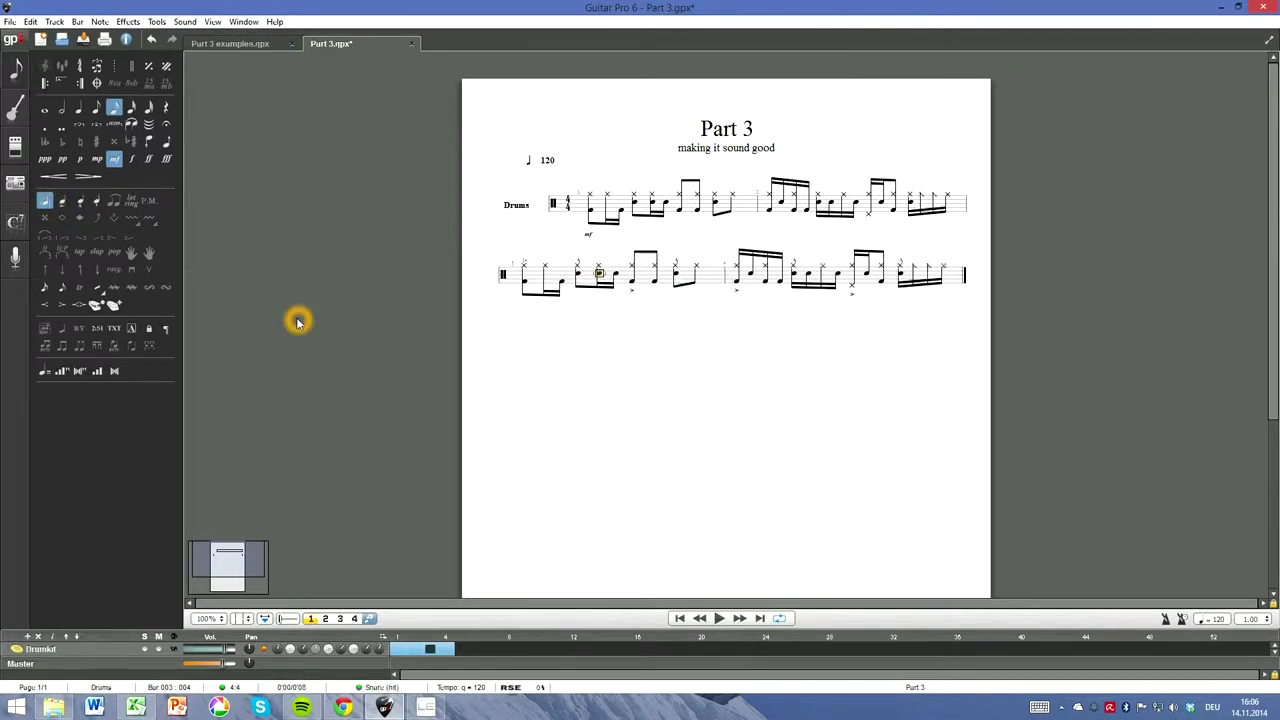
key("Right")
key("o")
Step: Turn the four snare hits off beats 2 and 4 in the fourth bar into ghost notes
key("Right")
key("Right")
key("Right")
key("Right")
key("Right")
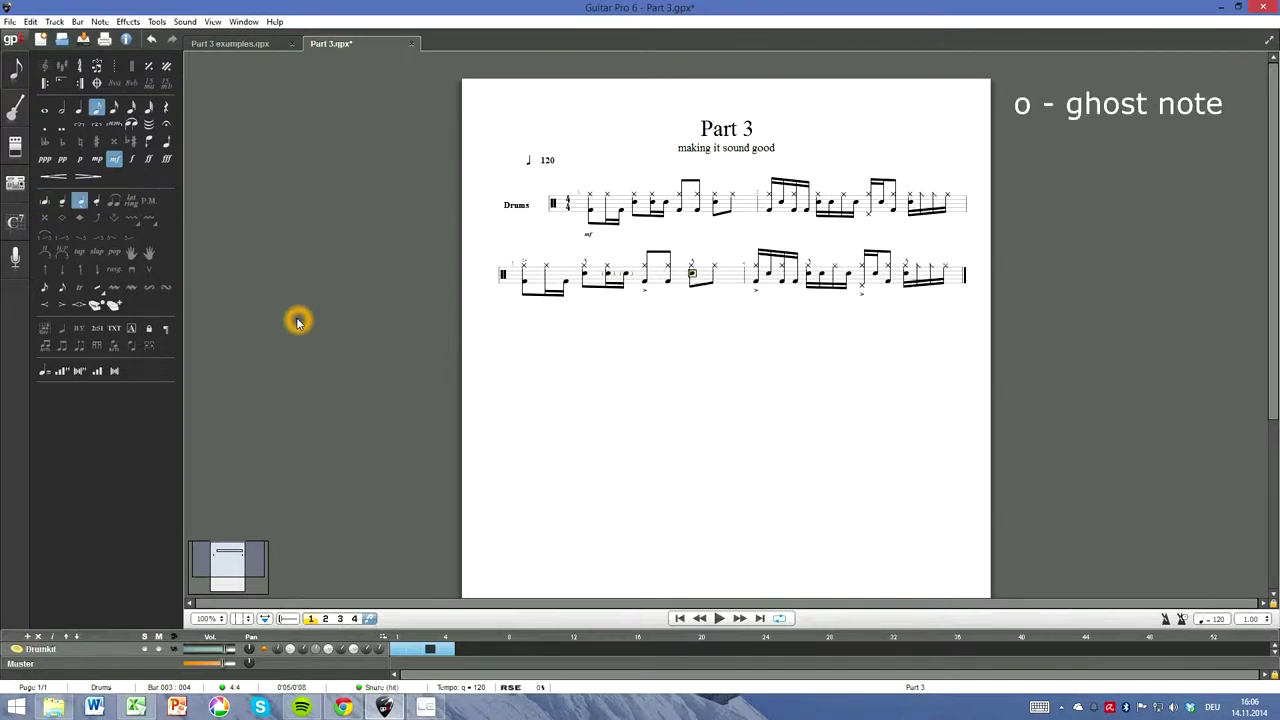
key("Right")
key("o")
key("Right")
key("Right")
key("Right")
key("Right")
key("o")
key("Right")
key("Right")
key("Right")
key("o")
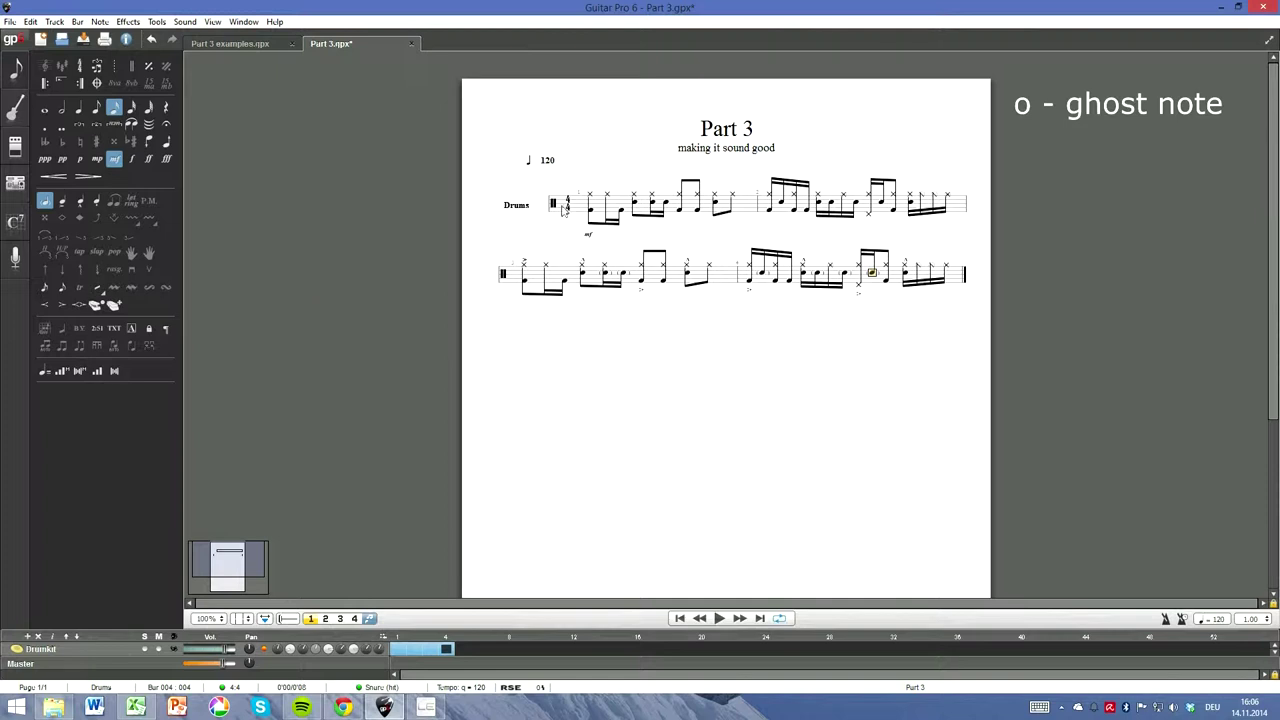
Step: Turn the last kick of beat 1 in the third bar and the third-sixteenth kick of beat 1 in the fourth bar into ghost notes
left_click(554, 266)
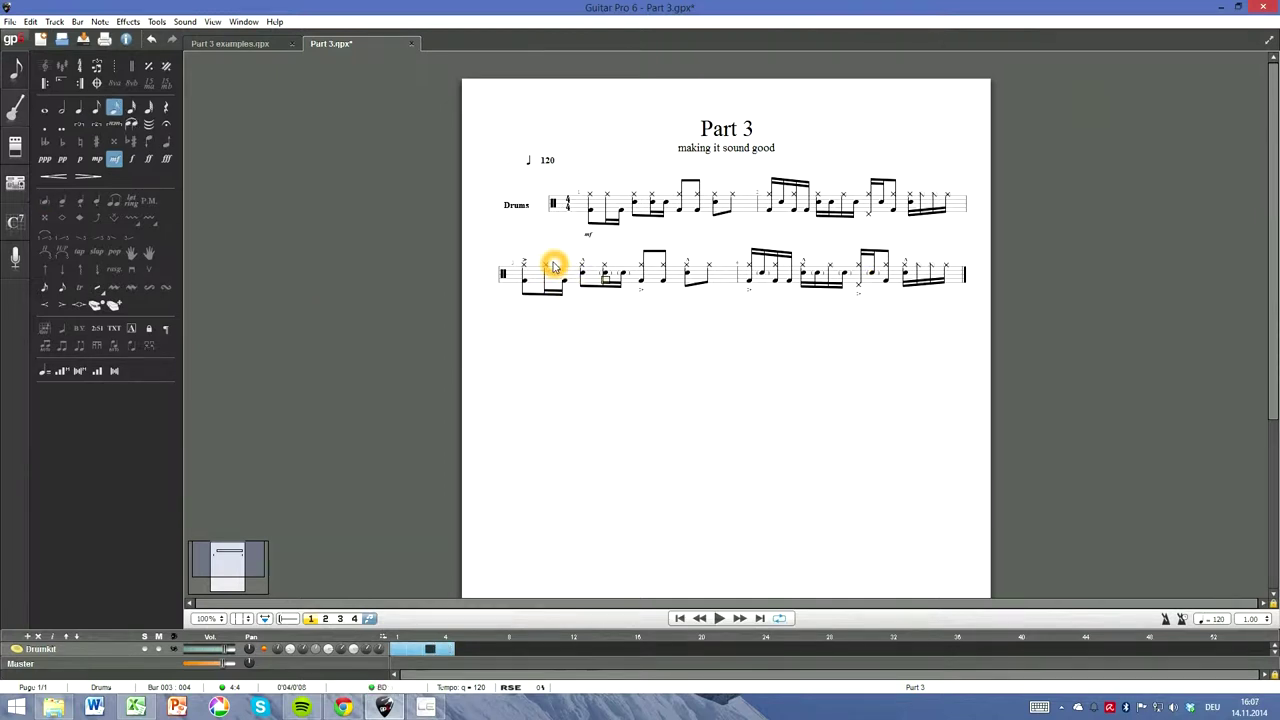
key("space")
key("o")
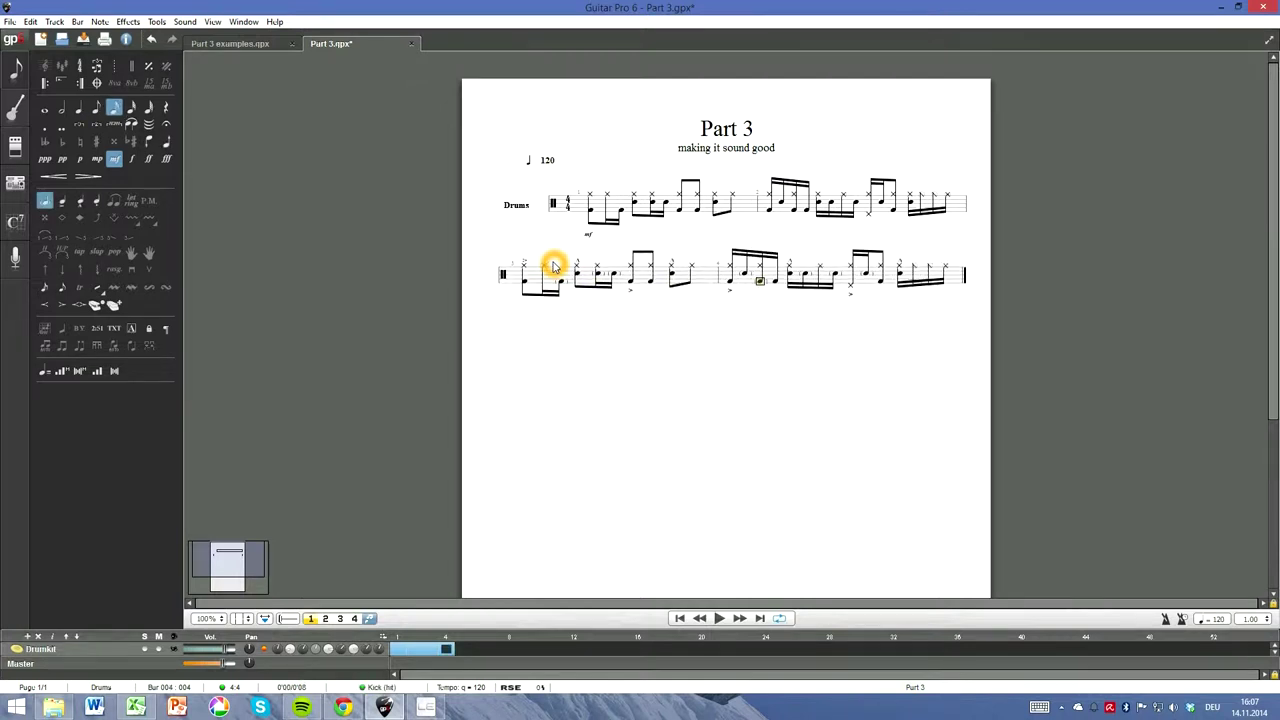
Step: Play the score from the first bar to compare the plain bars with the accented ones
left_click(591, 196)
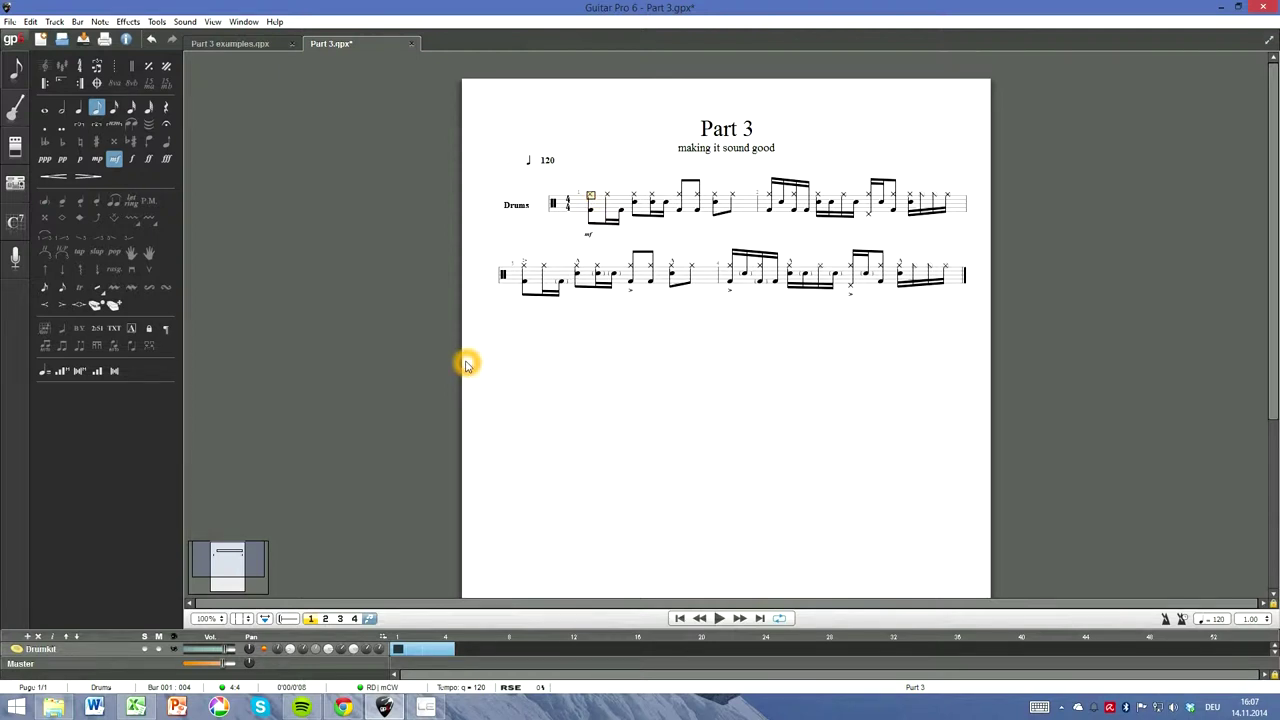
key("space")
Step: Add a crescendo across beat 4 of the fourth bar and play back from the third bar
left_click_drag(899, 273, 946, 276)
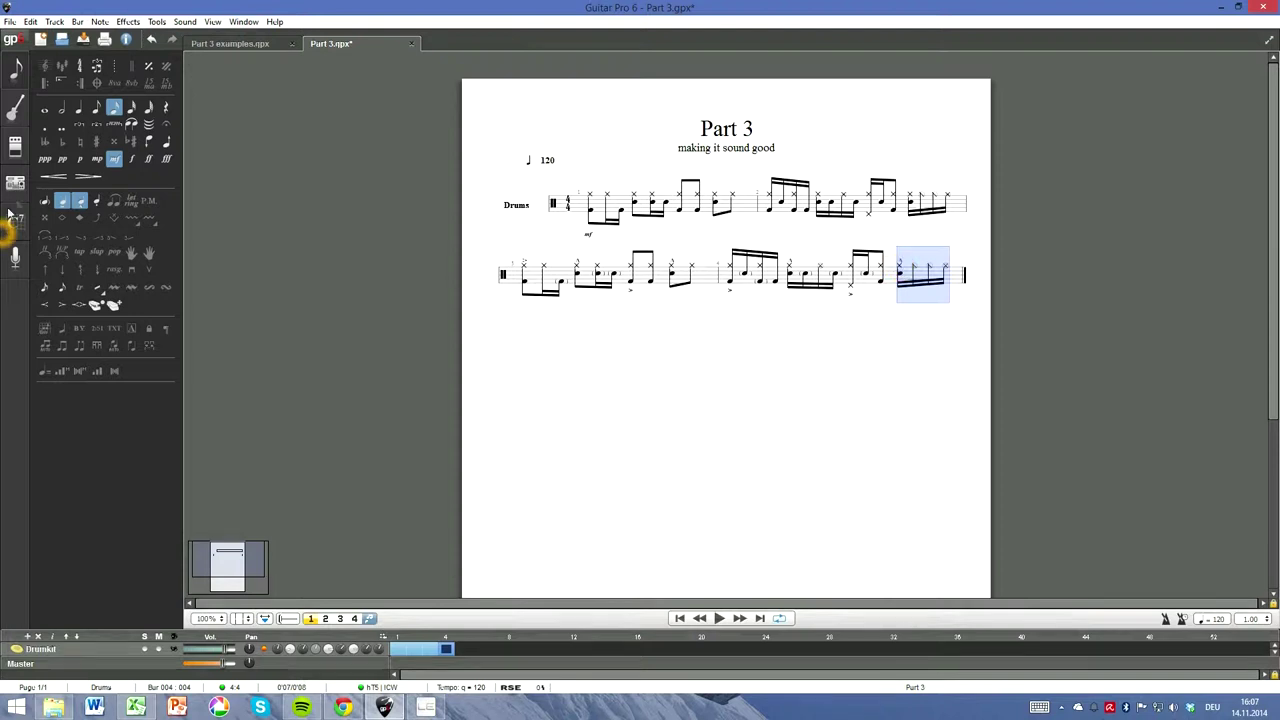
left_click(51, 180)
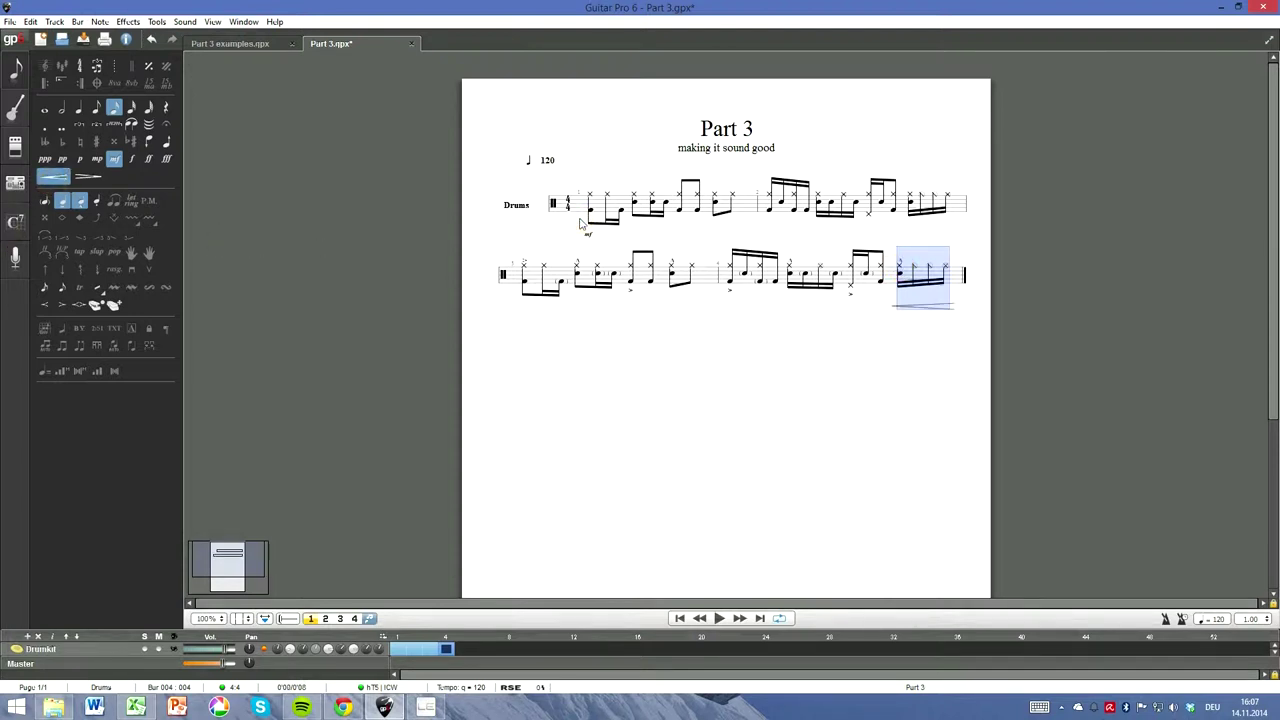
left_click(522, 268)
key("space")
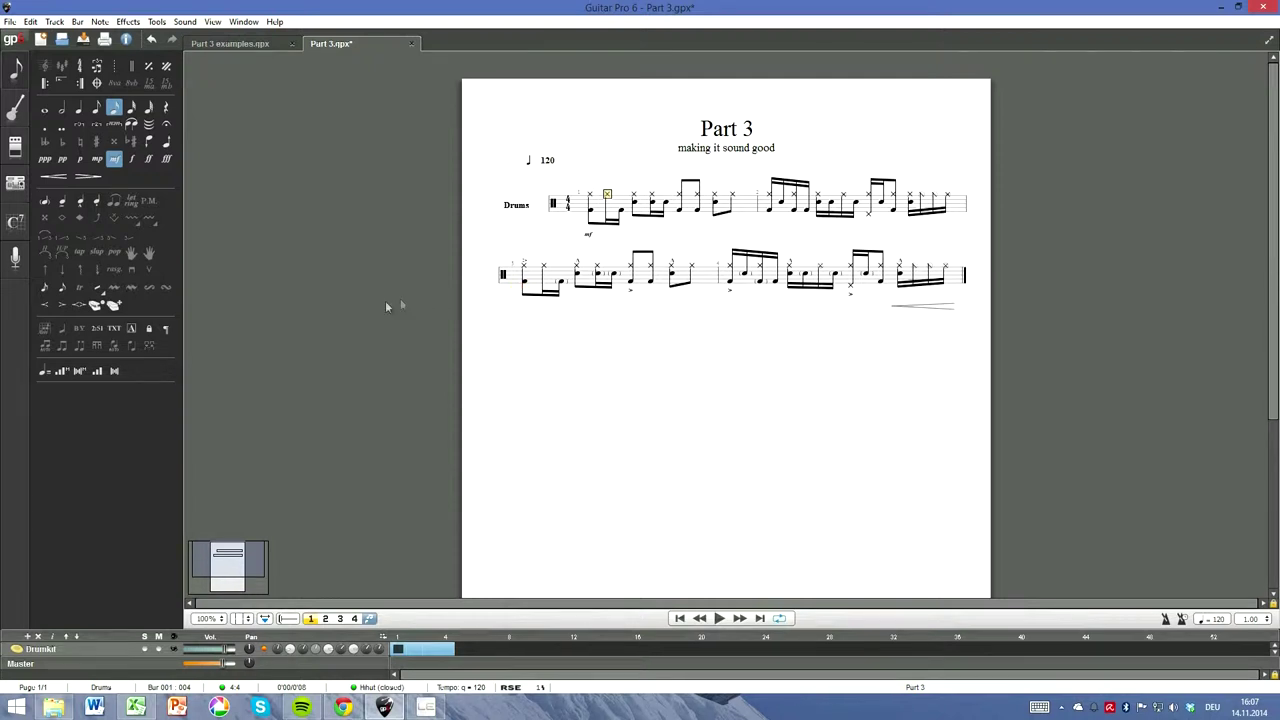
left_click(283, 371)
left_click(63, 157)
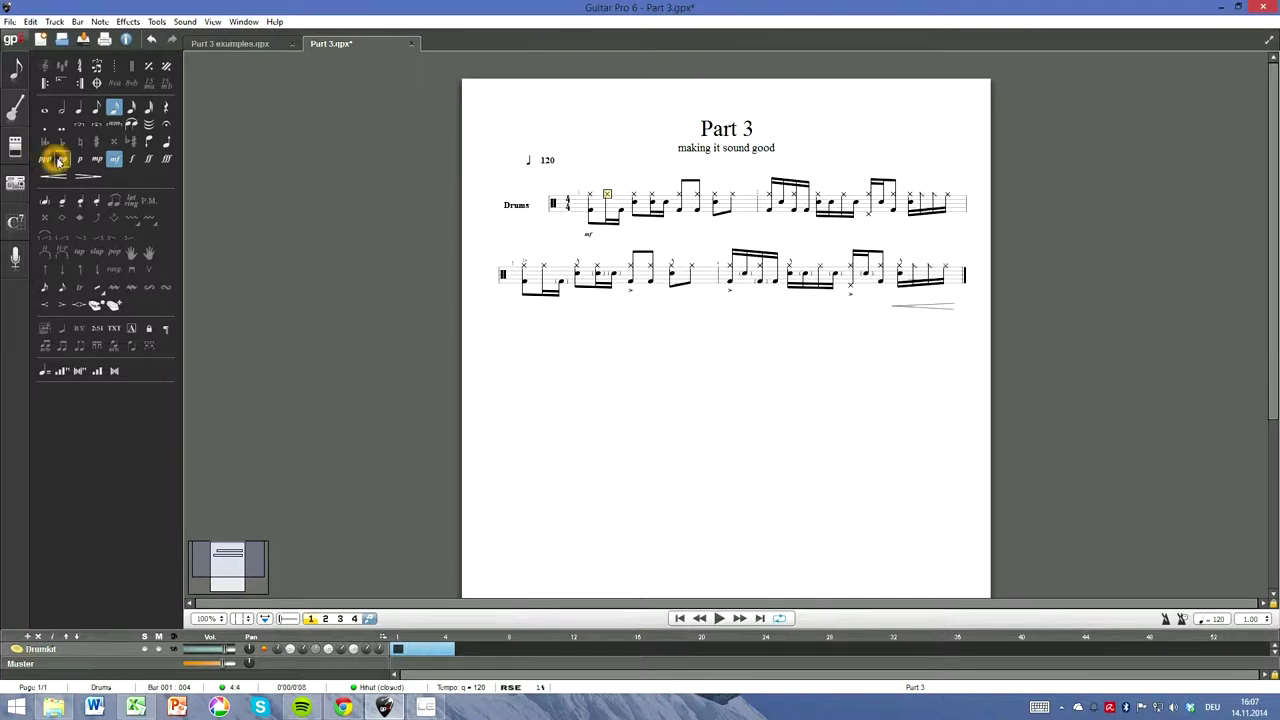
left_click(164, 160)
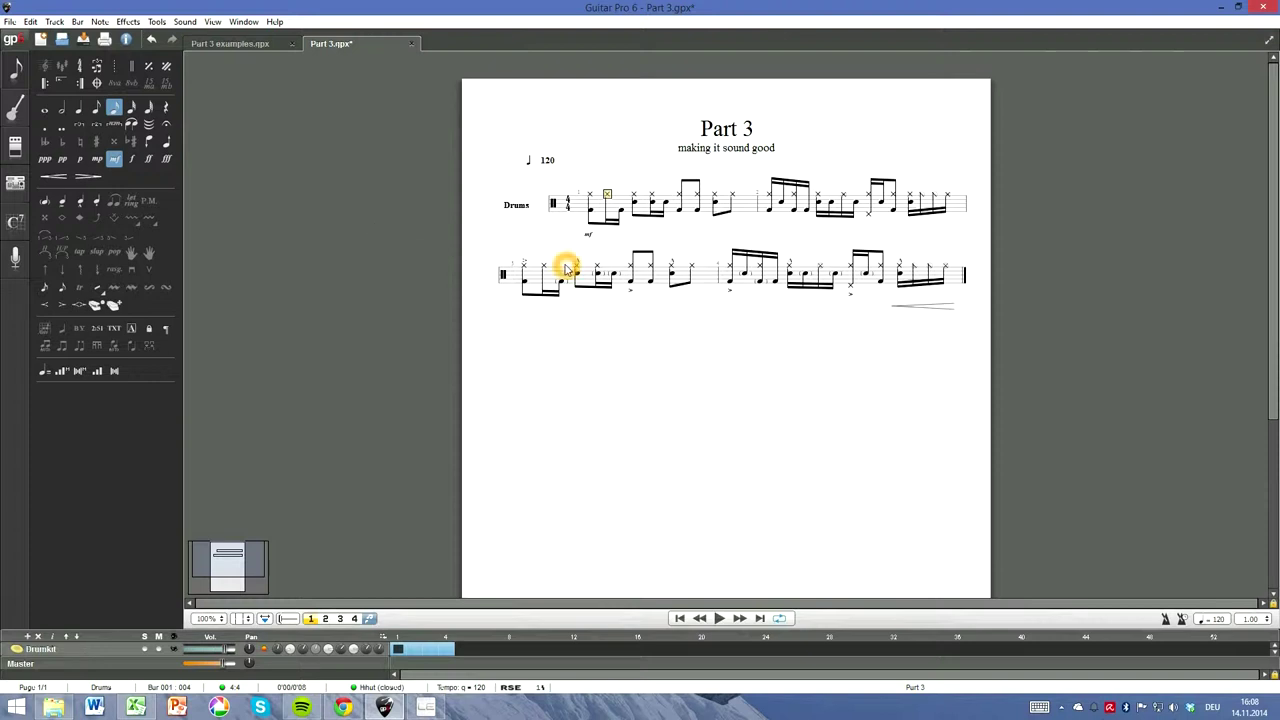
Step: Play the accented groove from the start of the third bar
left_click(601, 271)
left_click(613, 271)
left_click(567, 273)
left_click(528, 272)
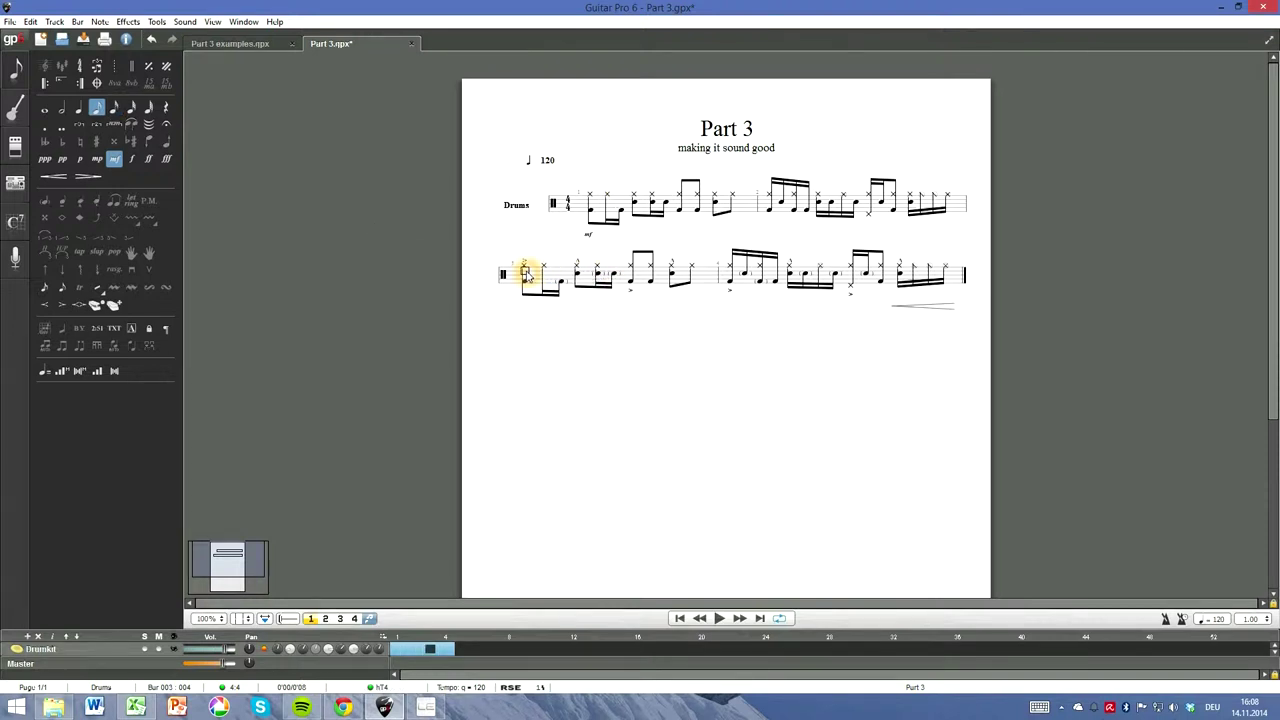
key("space")
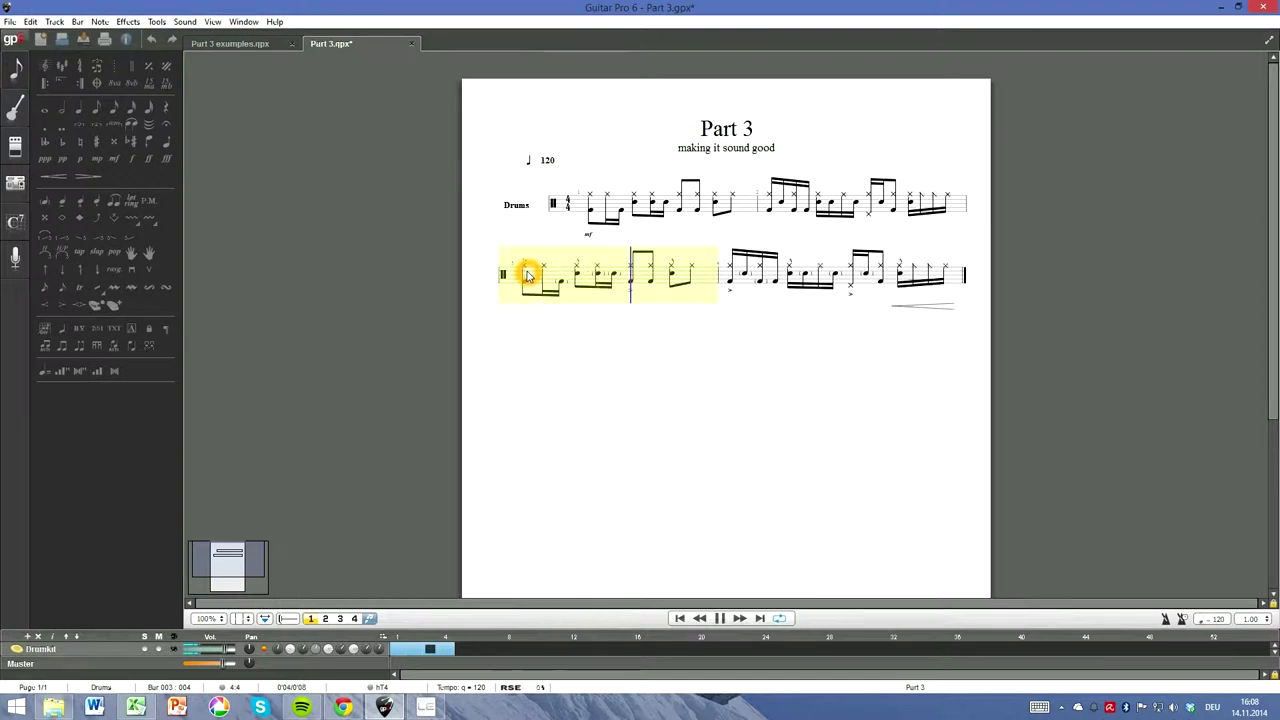
Step: Set the dynamics of the second and third notes of beat 2 in the third bar to mp and p
left_click(614, 273)
left_click_drag(614, 265, 613, 307)
left_click(609, 266)
key("Left")
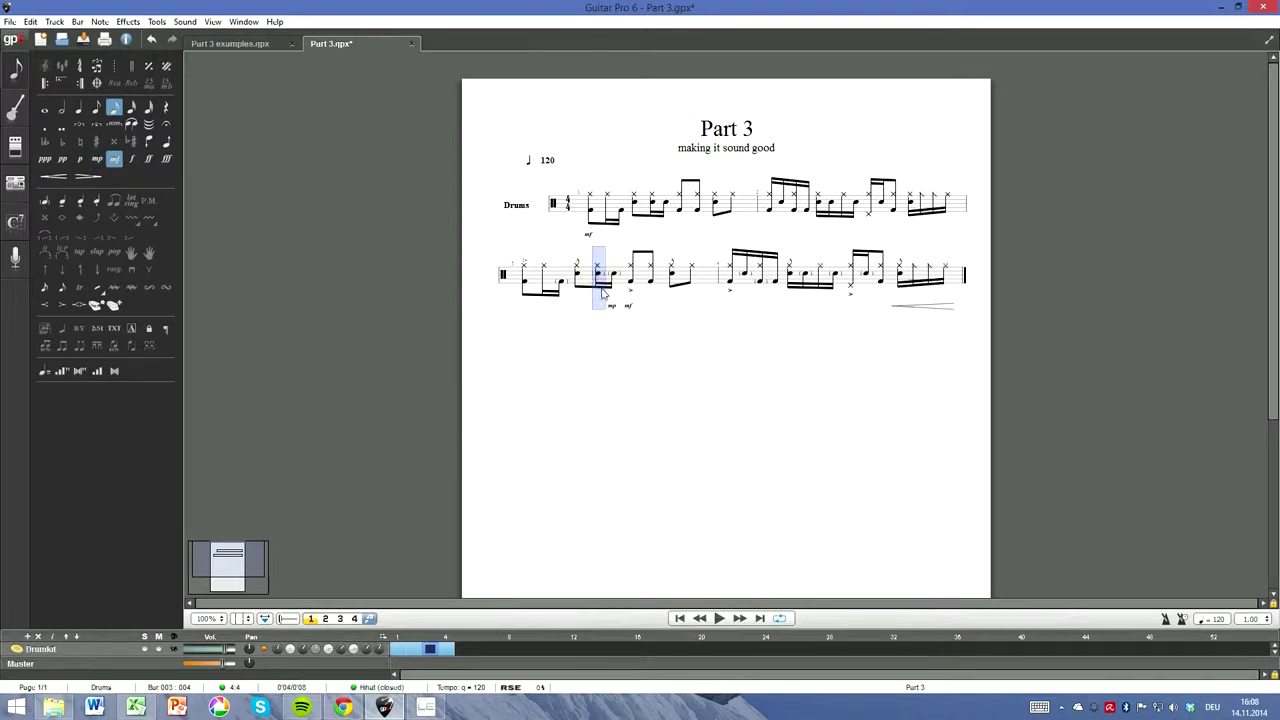
left_click(97, 159)
left_click(616, 266)
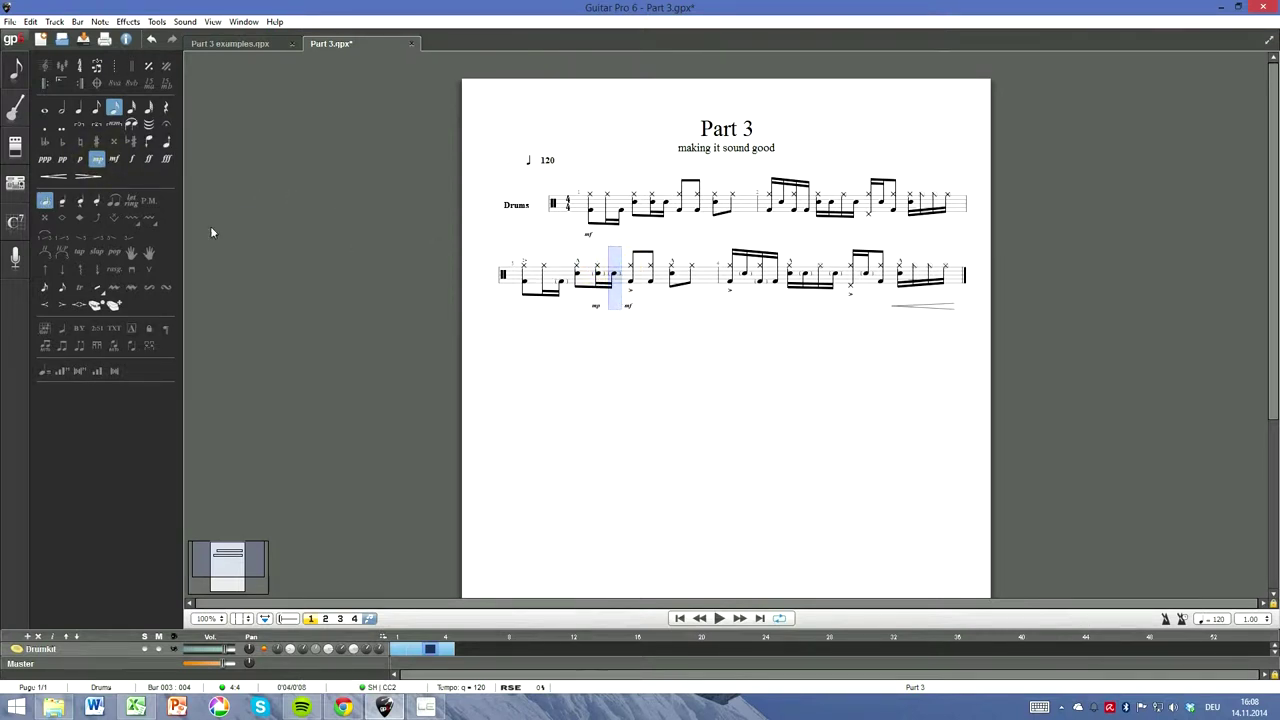
left_click(82, 161)
left_click(496, 286)
Step: Set the ghosted snare on the last sixteenth of beat 2 in the fourth bar to p
left_click(835, 264)
left_click_drag(836, 304, 836, 312)
left_click(81, 159)
left_click(638, 304)
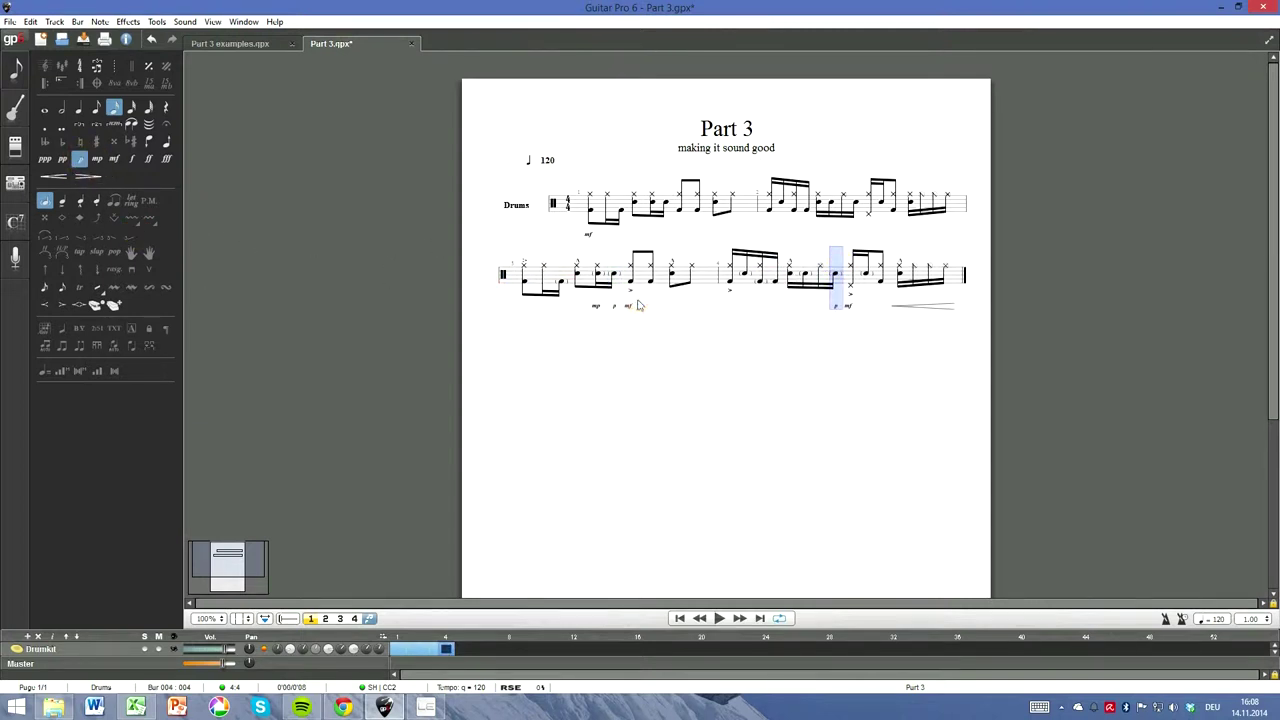
Step: Set the ghosted snare on the second note of beat 3 in the fourth bar to p
left_click(857, 258)
left_click(862, 243)
left_click(866, 267)
left_click_drag(866, 251, 867, 292)
left_click(82, 159)
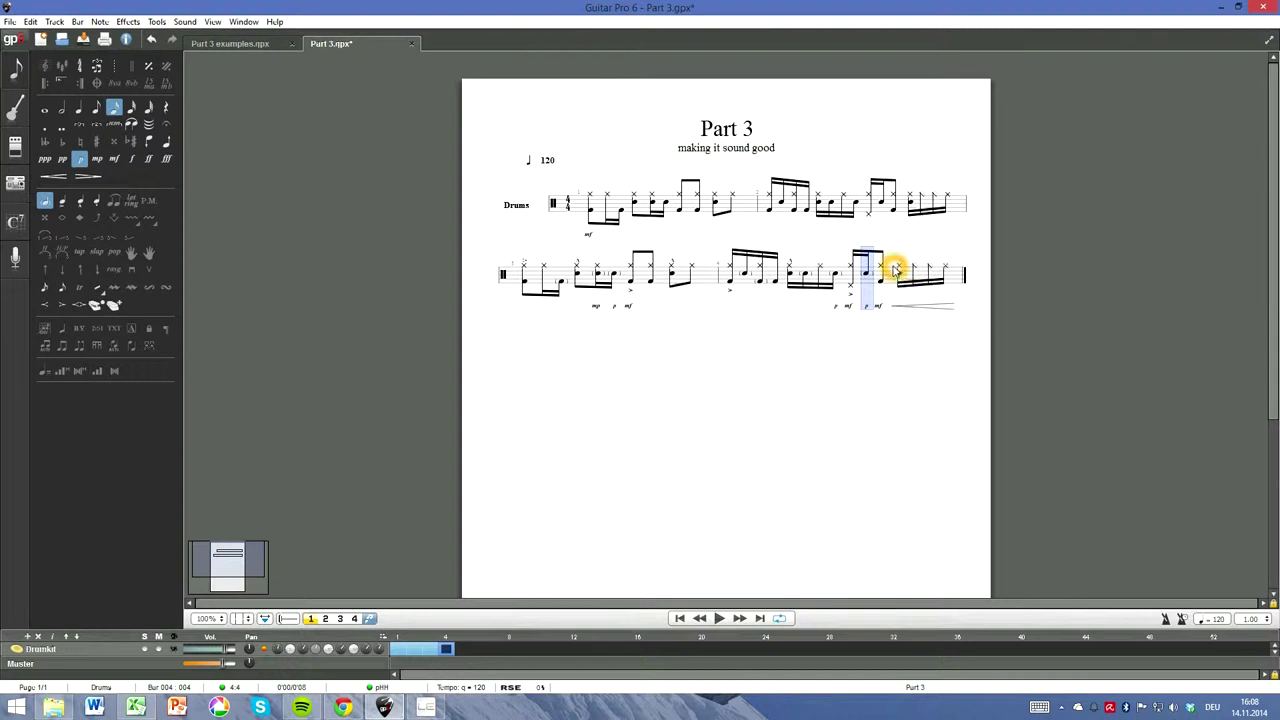
Step: Remove the crescendo from beat 4 of the fourth bar
left_click_drag(895, 267, 966, 272)
left_click(70, 184)
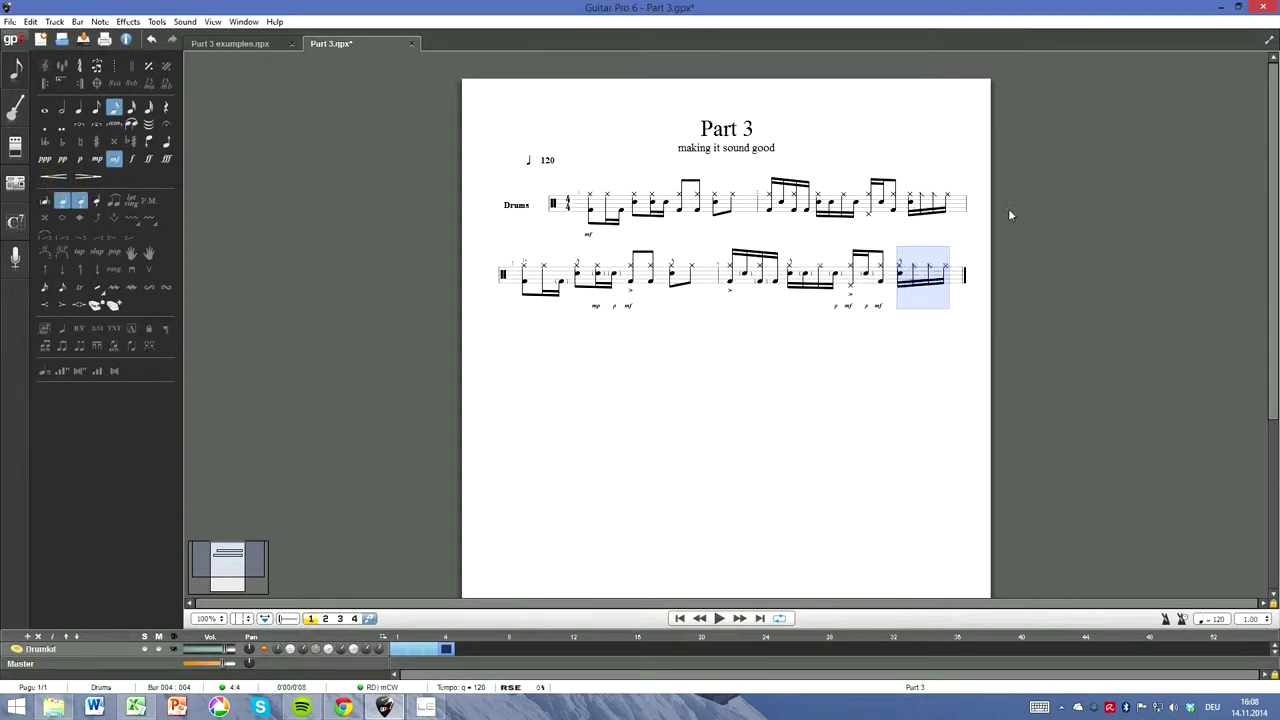
Step: Set the second note of beat 4 in the fourth bar to ff
left_click(916, 264)
left_click(145, 160)
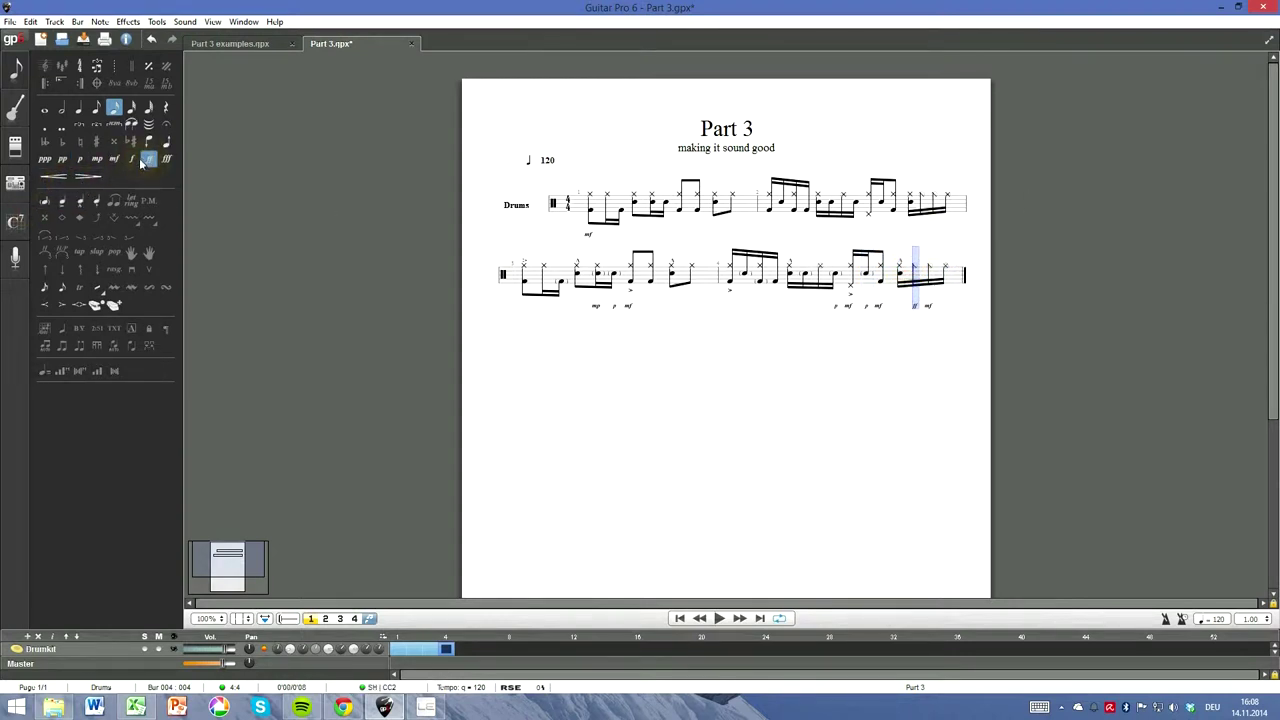
Step: Set the second, third and last notes of beat 4 in the fourth bar to f, ff and fff respectively
left_click(928, 265)
left_click(148, 160)
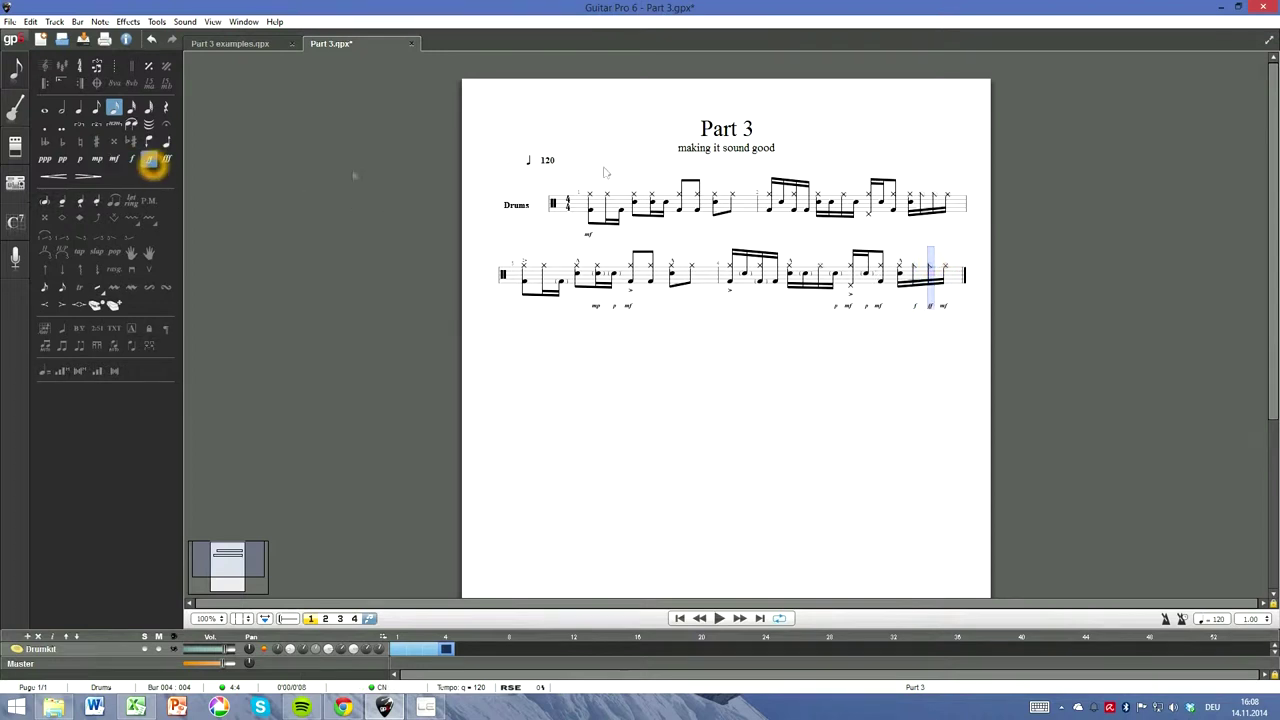
left_click(945, 265)
left_click(167, 159)
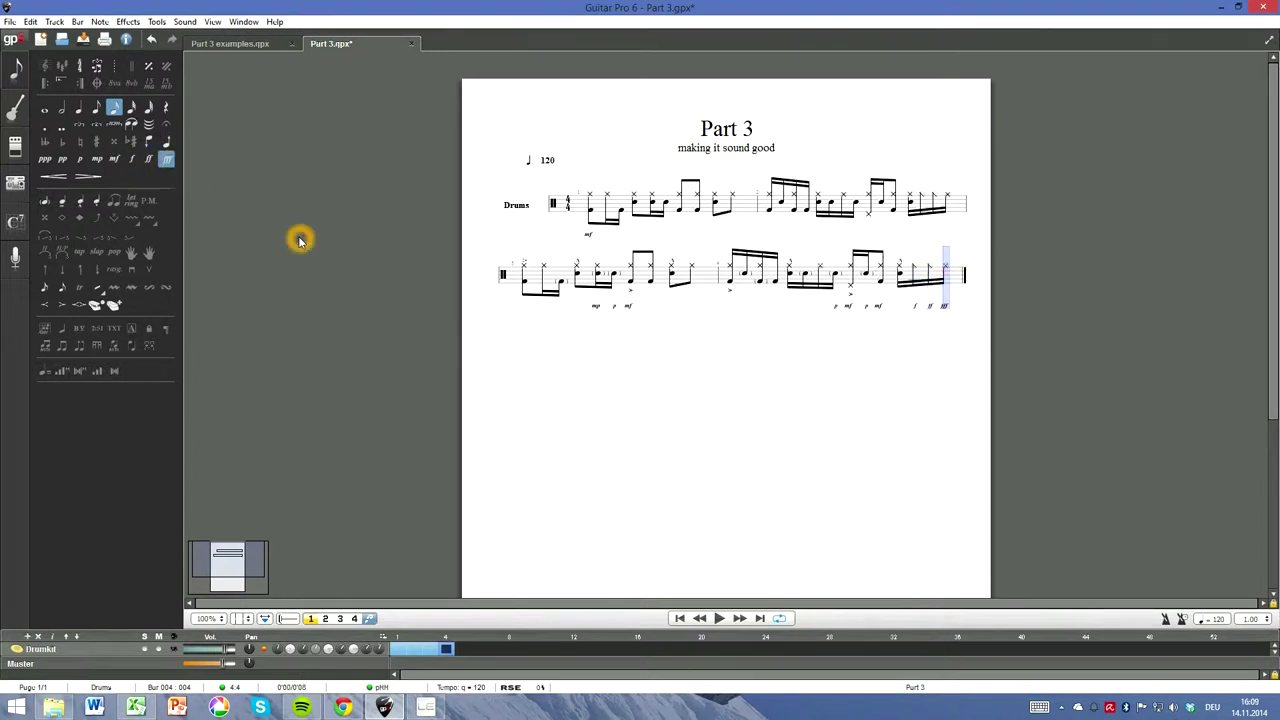
Step: Select the third and fourth bars and play them back
left_click(521, 270)
left_click_drag(521, 270, 997, 277)
key("space")
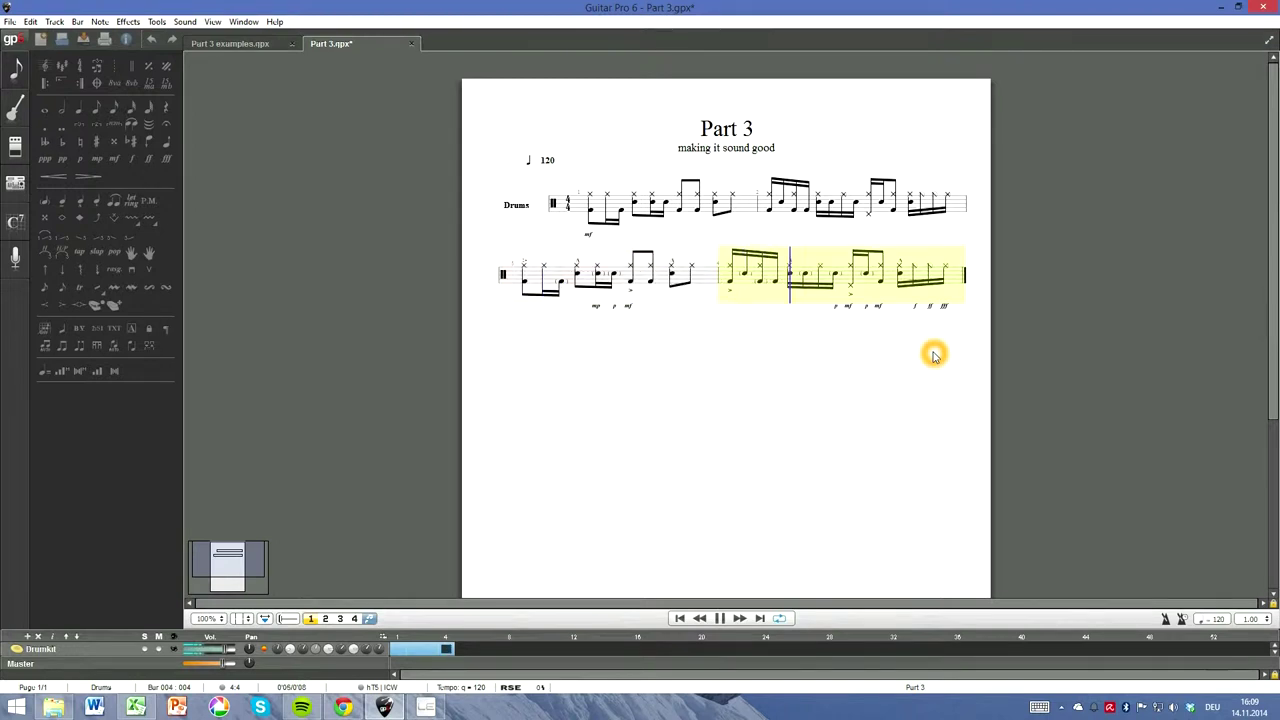
key("space")
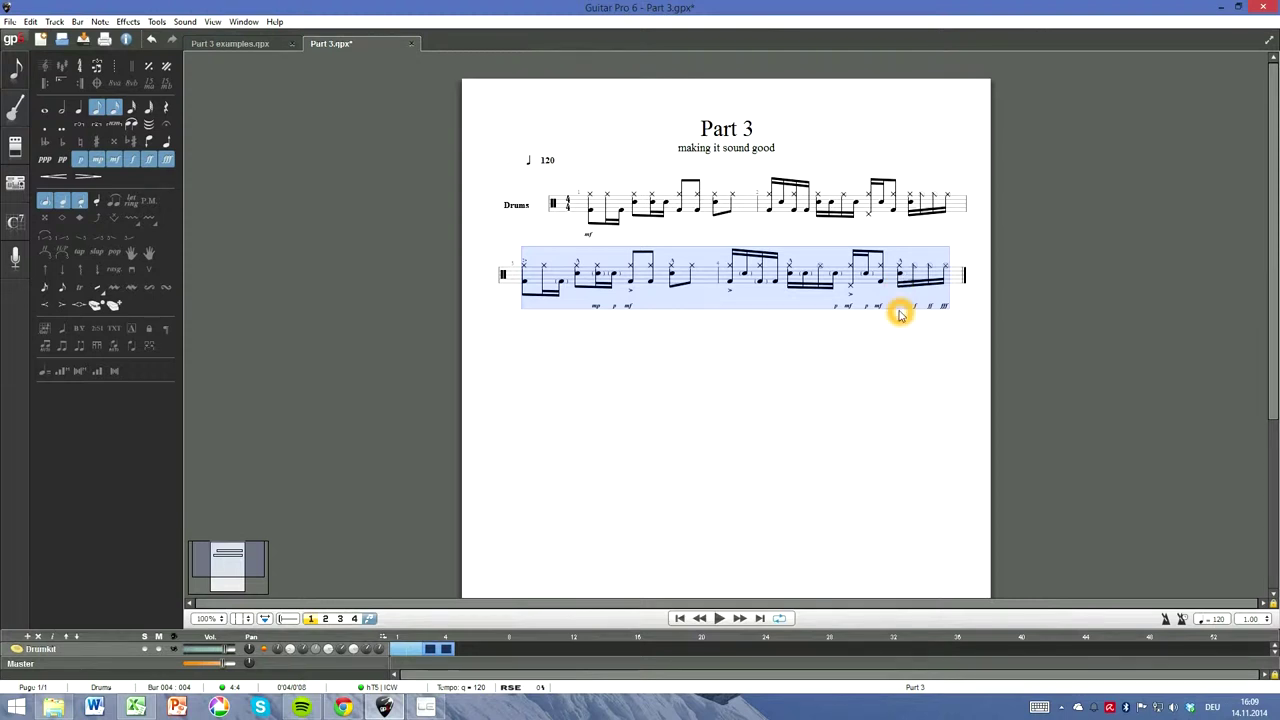
left_click(524, 270)
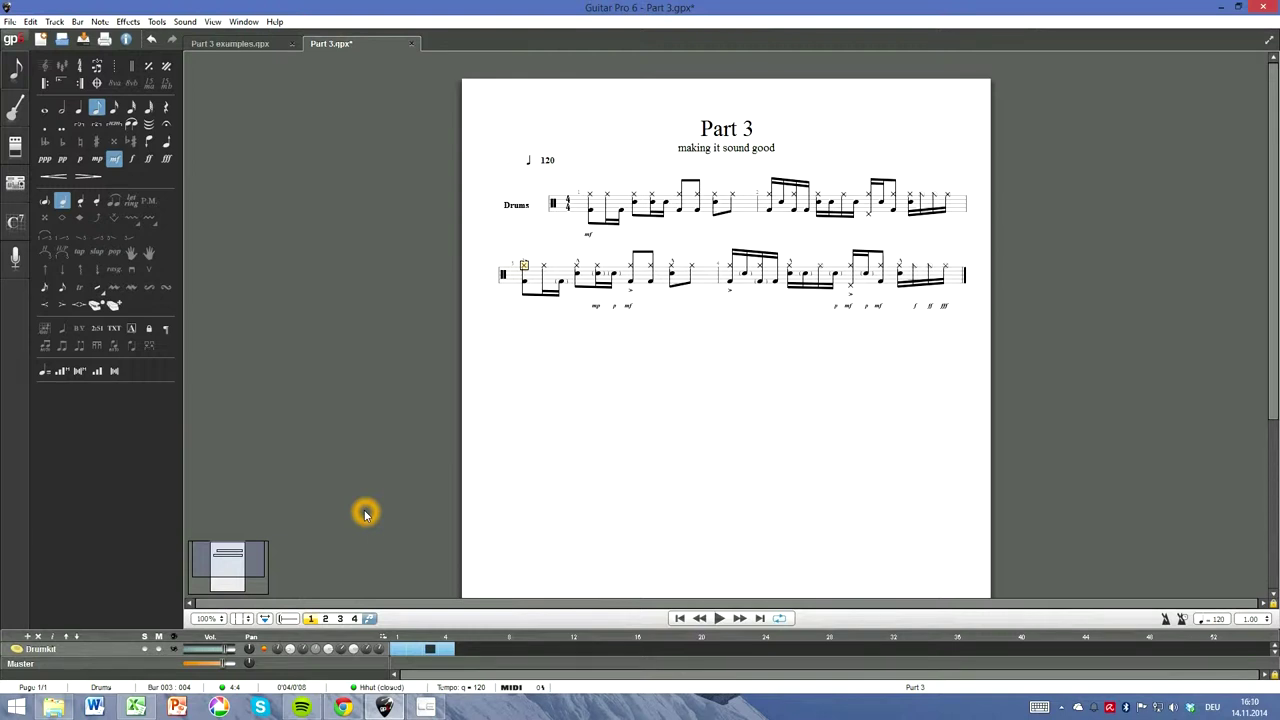
left_click(346, 364)
left_click(157, 5)
left_click(239, 202)
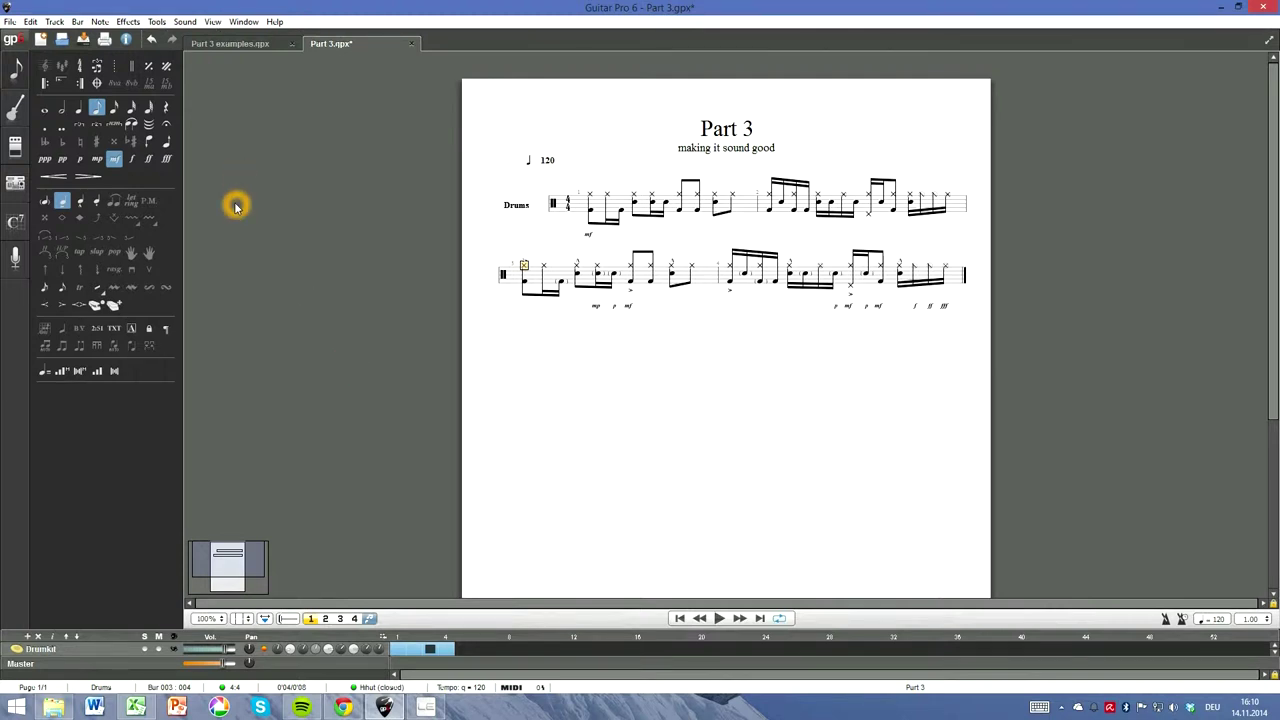
left_click(240, 203)
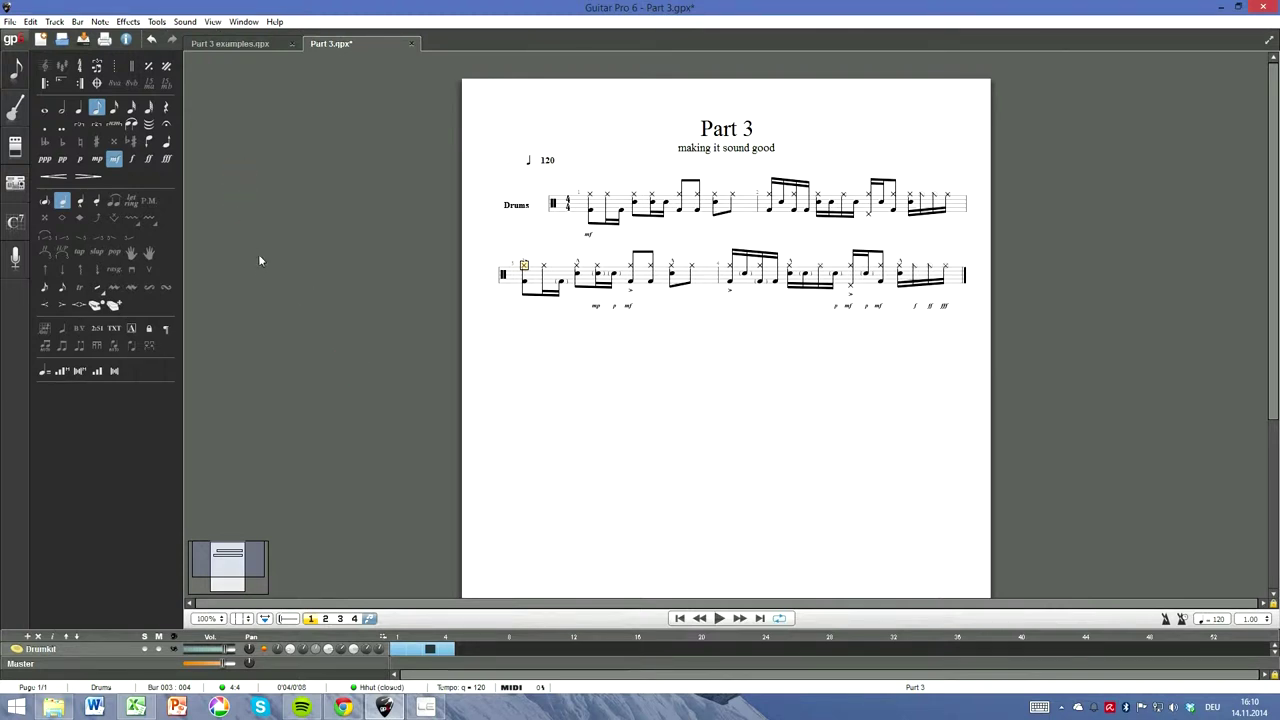
left_click(382, 648)
left_click(386, 648)
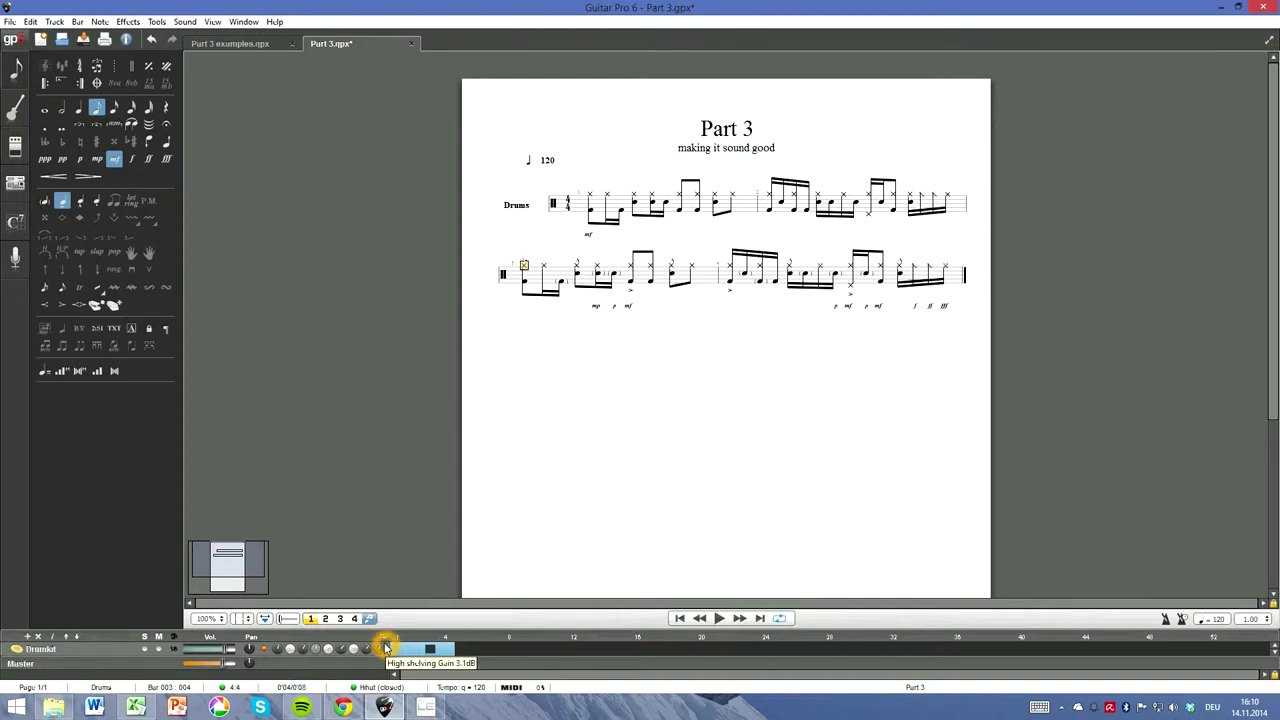
Step: Set the first MIDI output in the audio settings to Microsoft GS Wavetable Synth
left_click(194, 21)
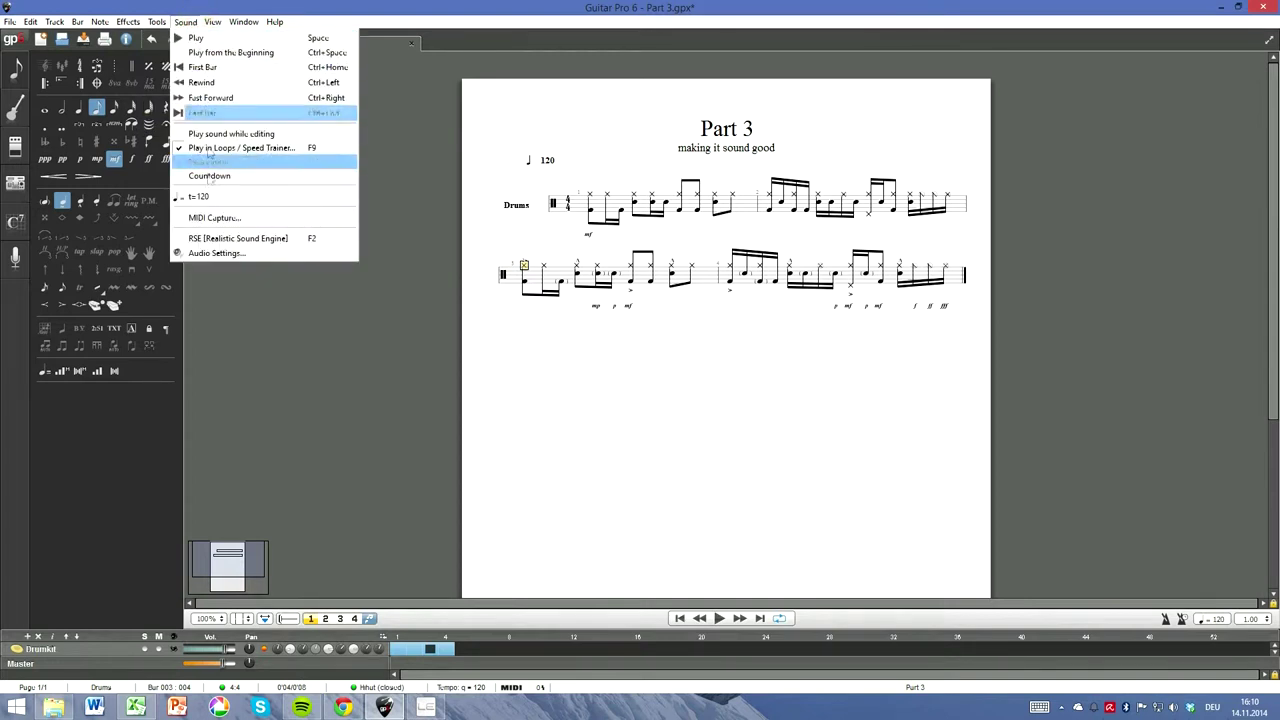
left_click(201, 256)
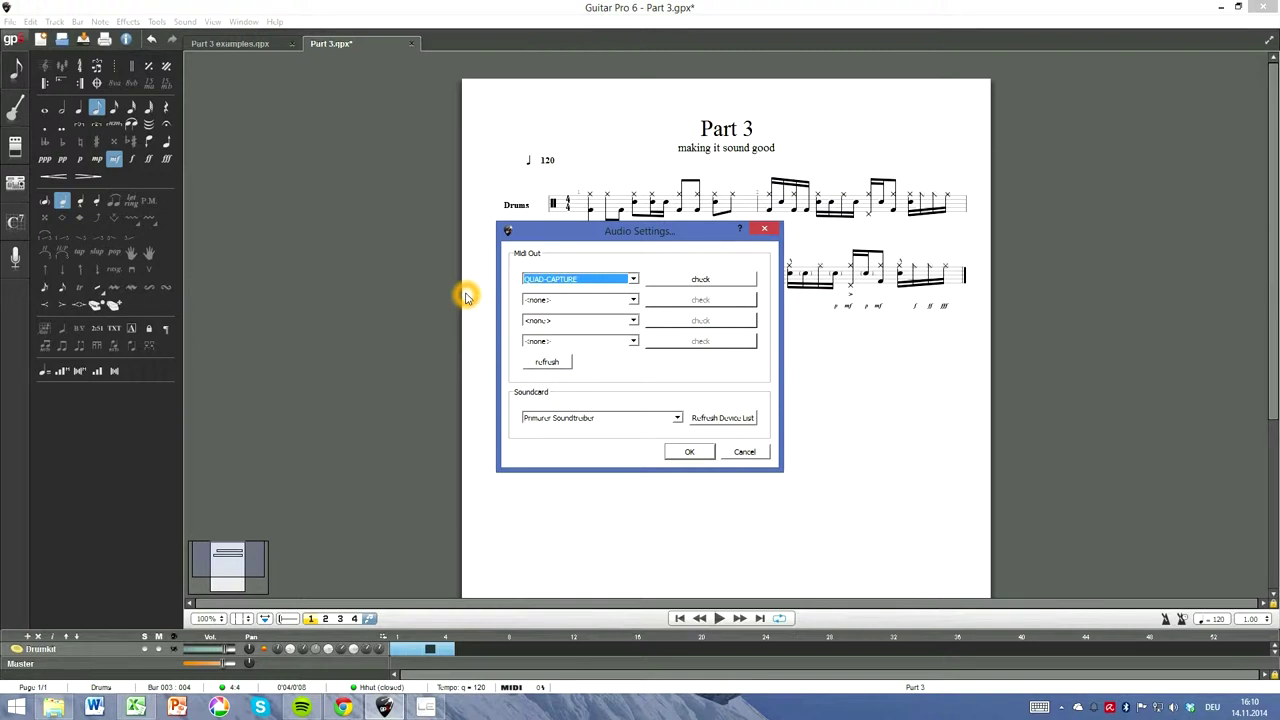
left_click(630, 279)
left_click(622, 309)
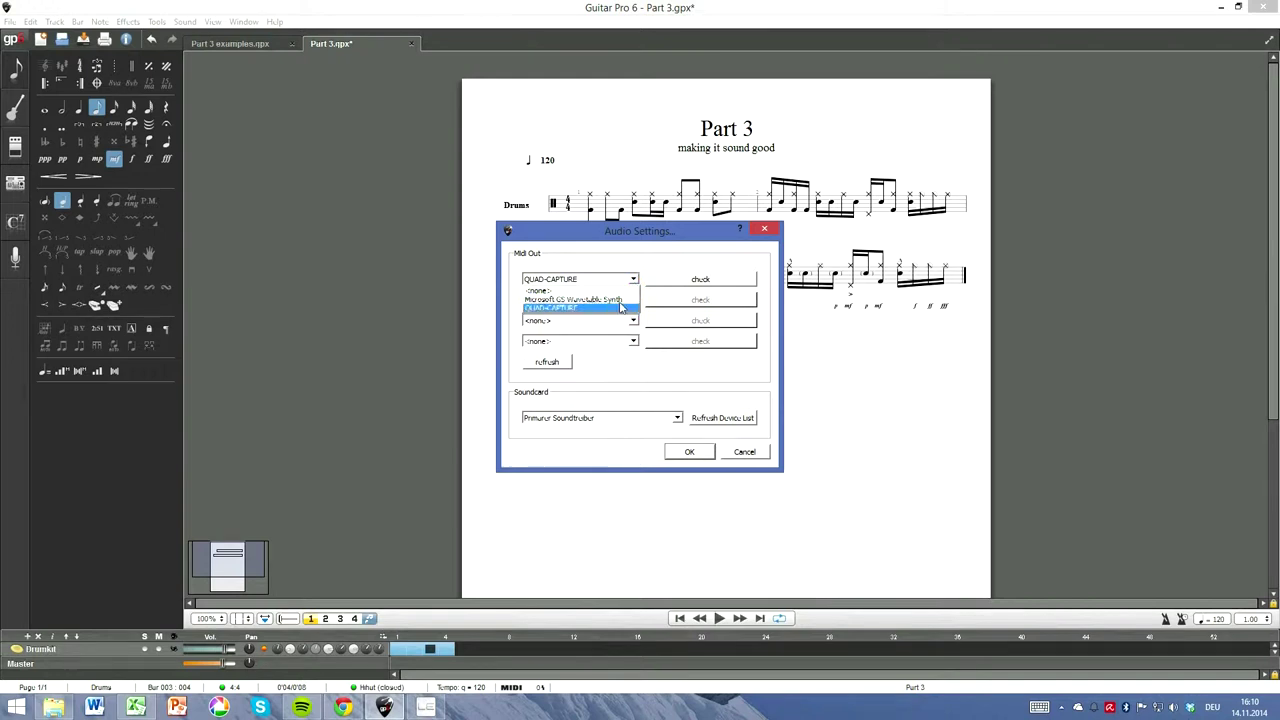
left_click(620, 304)
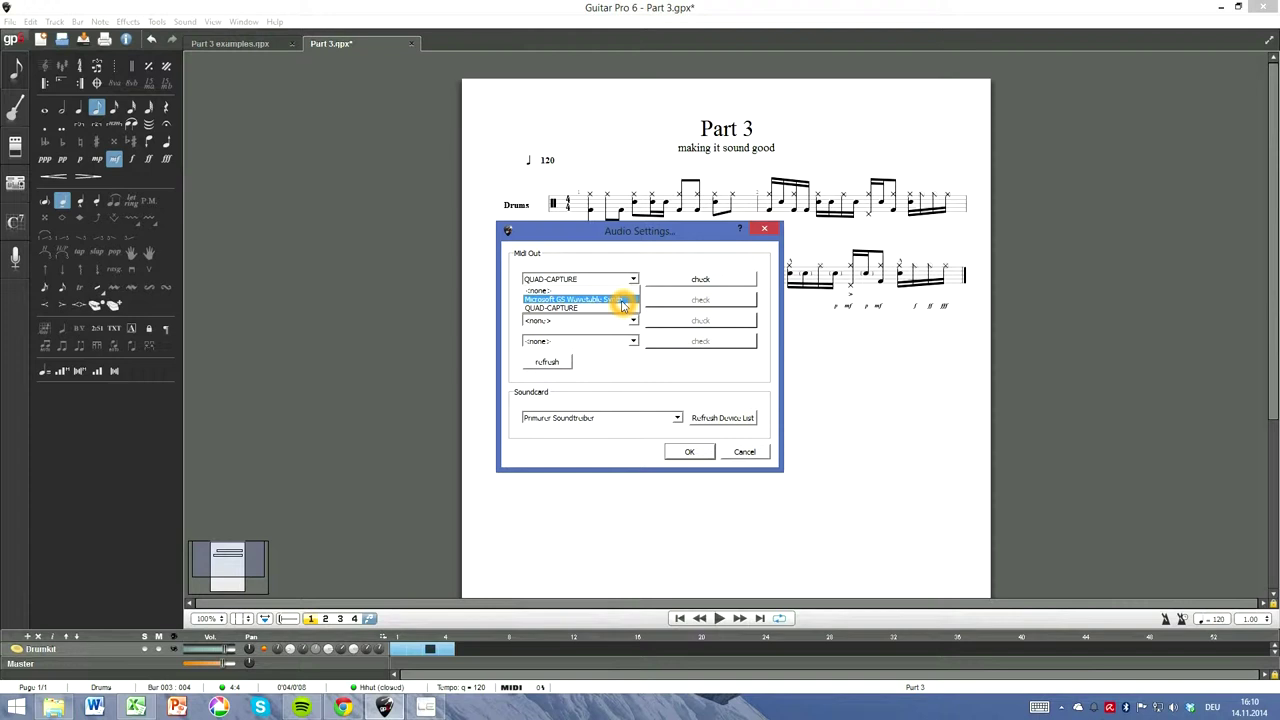
left_click(620, 304)
left_click(688, 452)
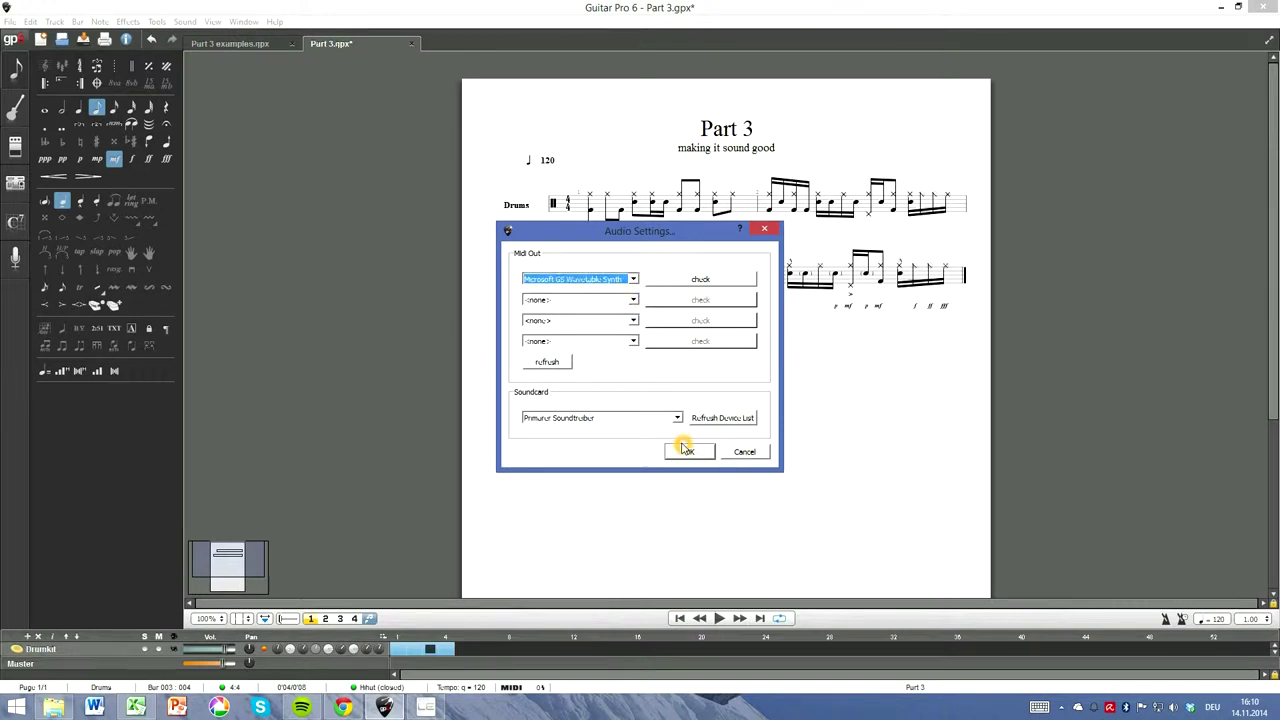
Step: Play the groove from the start of the first bar through the selected MIDI synth, and stop it in the second bar
left_click(588, 206)
key("space")
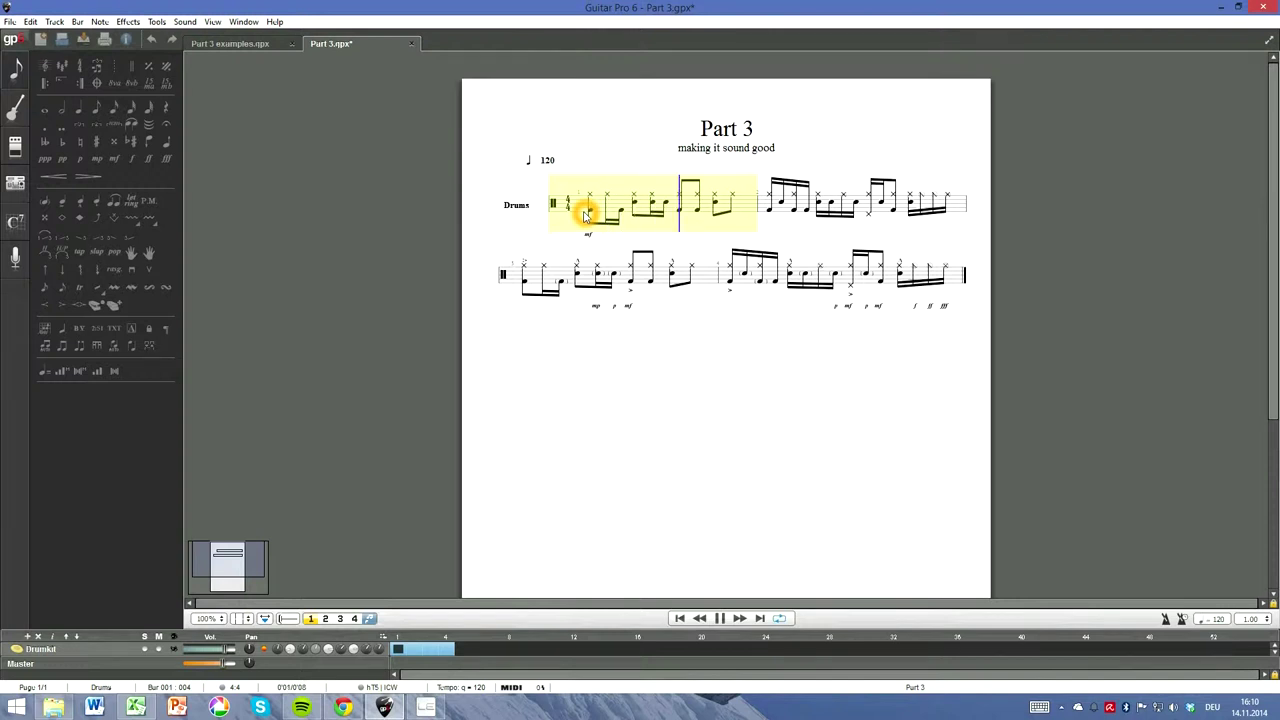
key("space")
Step: Set the first MIDI output to QUAD-CAPTURE and play the groove from the first bar
left_click(186, 21)
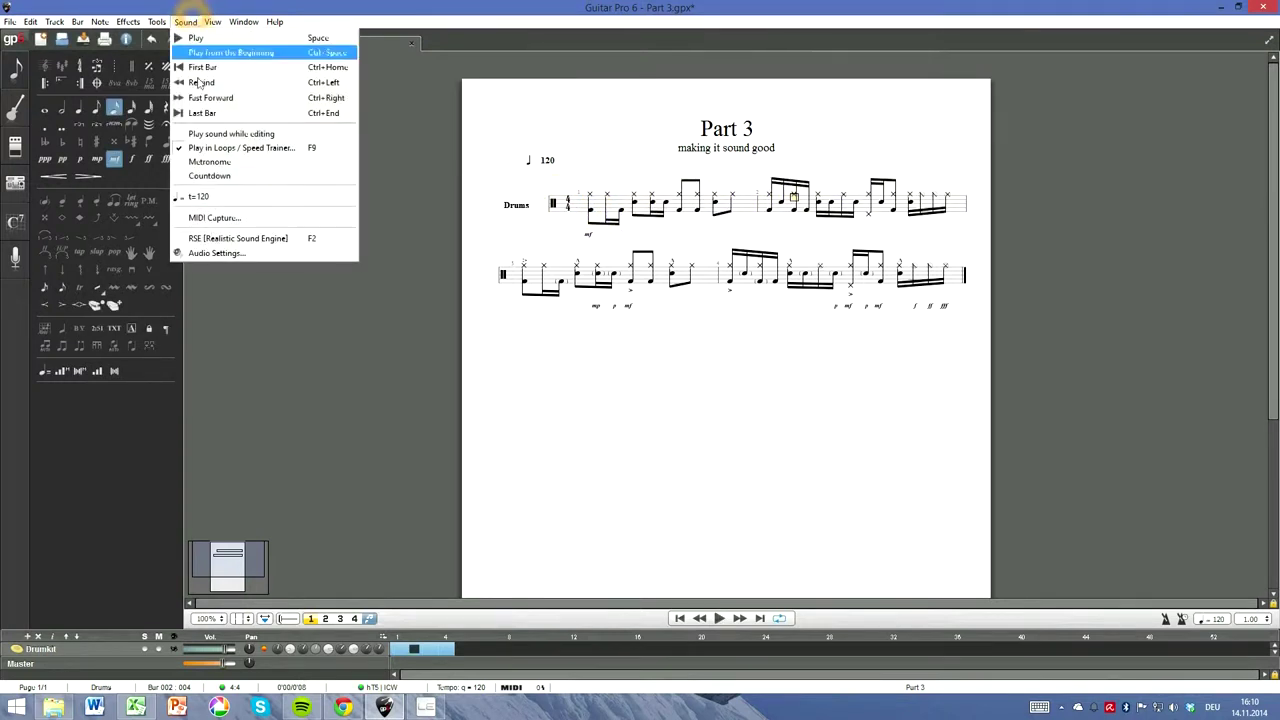
left_click(216, 253)
left_click(633, 280)
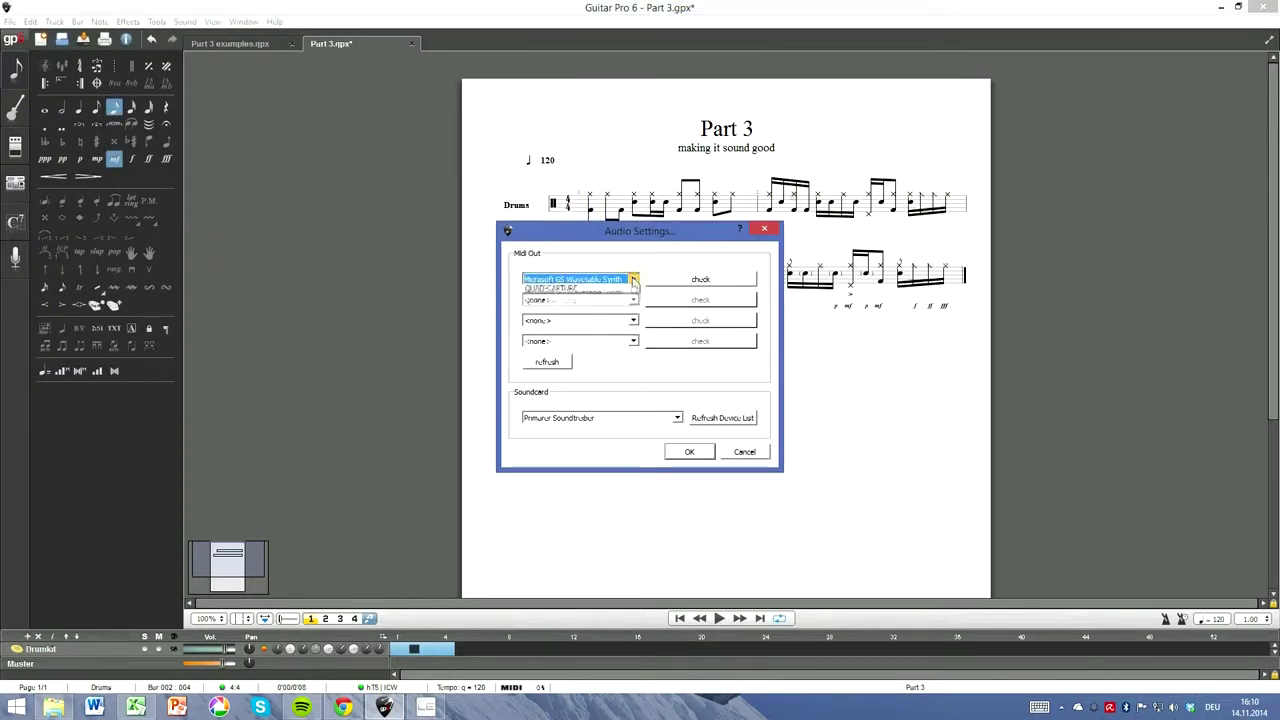
left_click(602, 300)
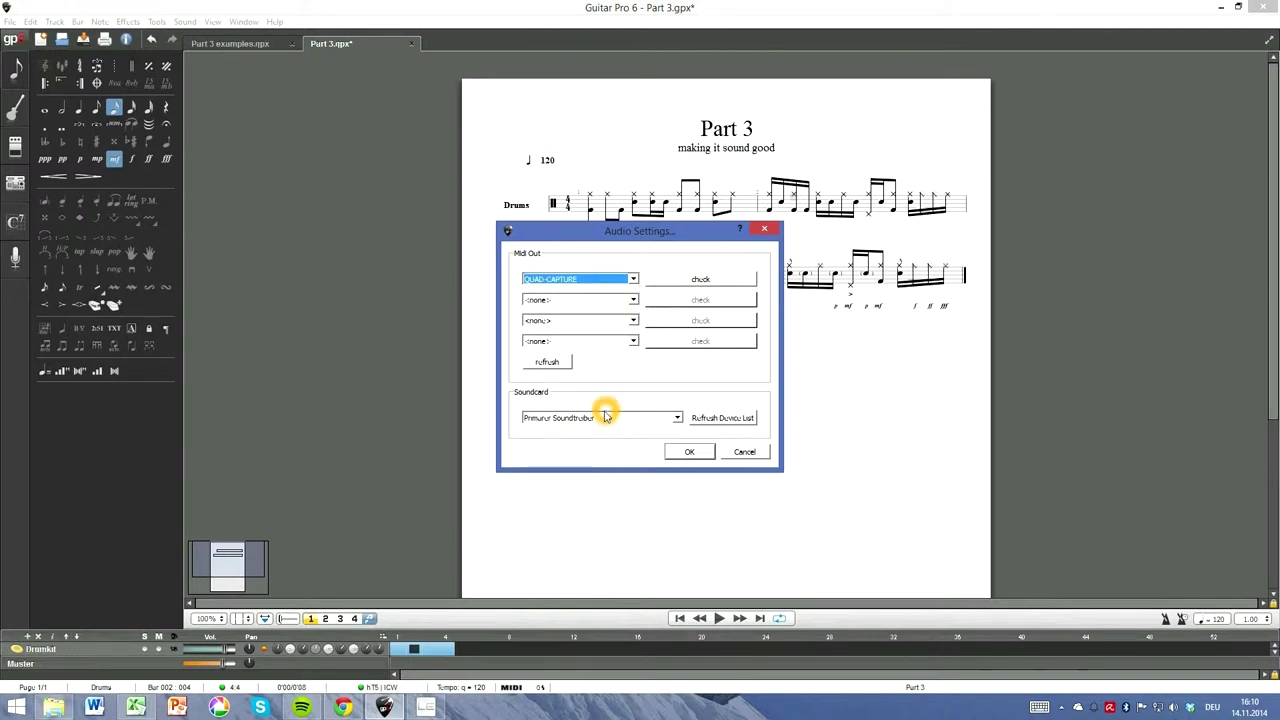
left_click(686, 451)
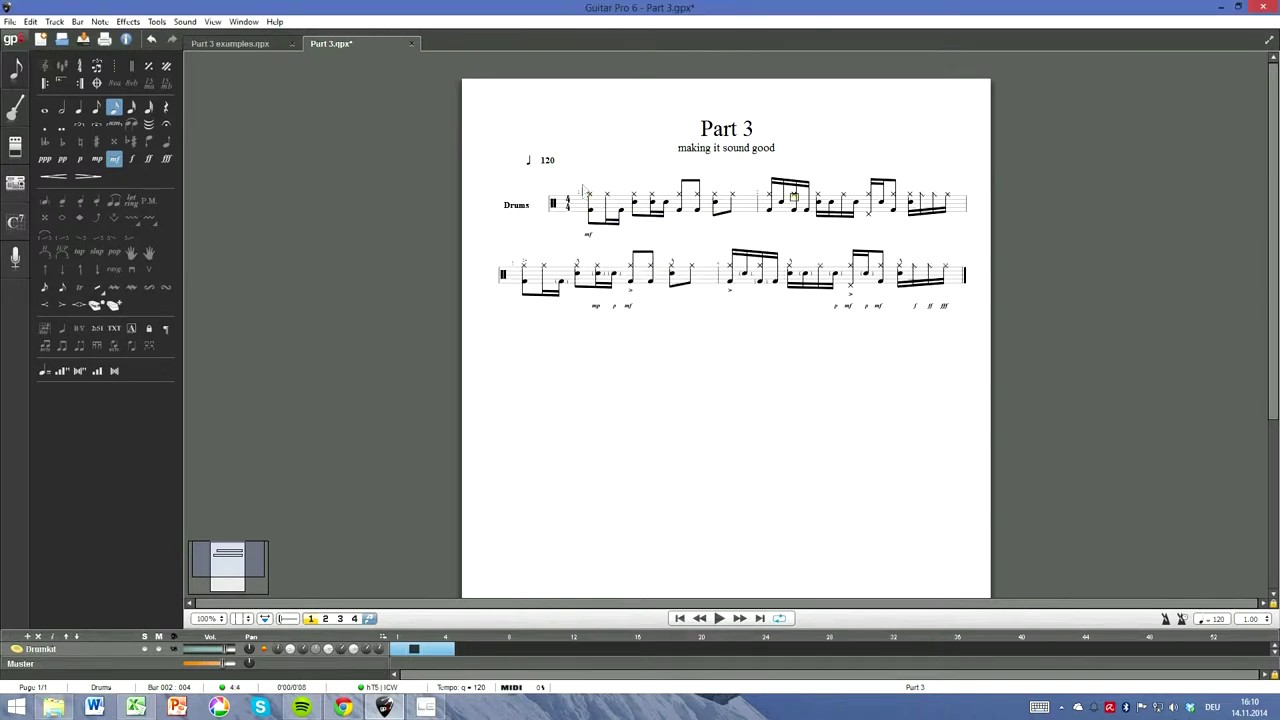
left_click(585, 195)
key("space")
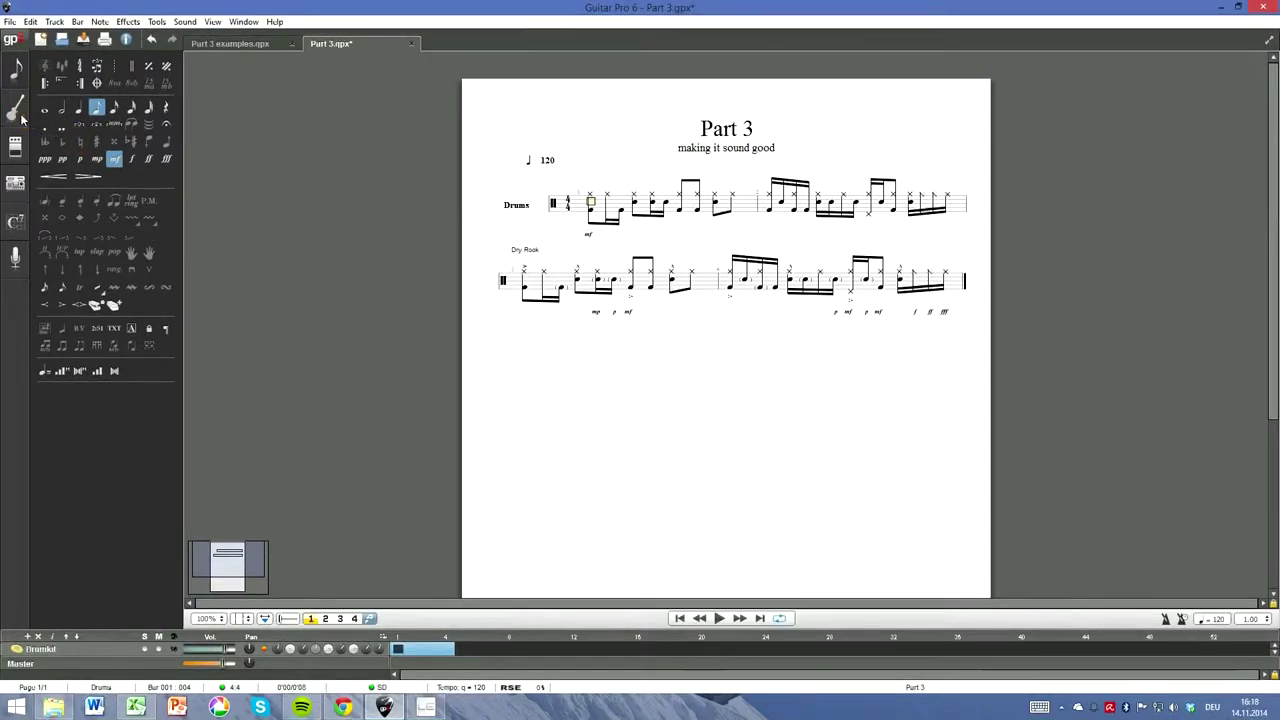
Step: Examine the drum track's playing style options and accentuation setting
left_click(20, 114)
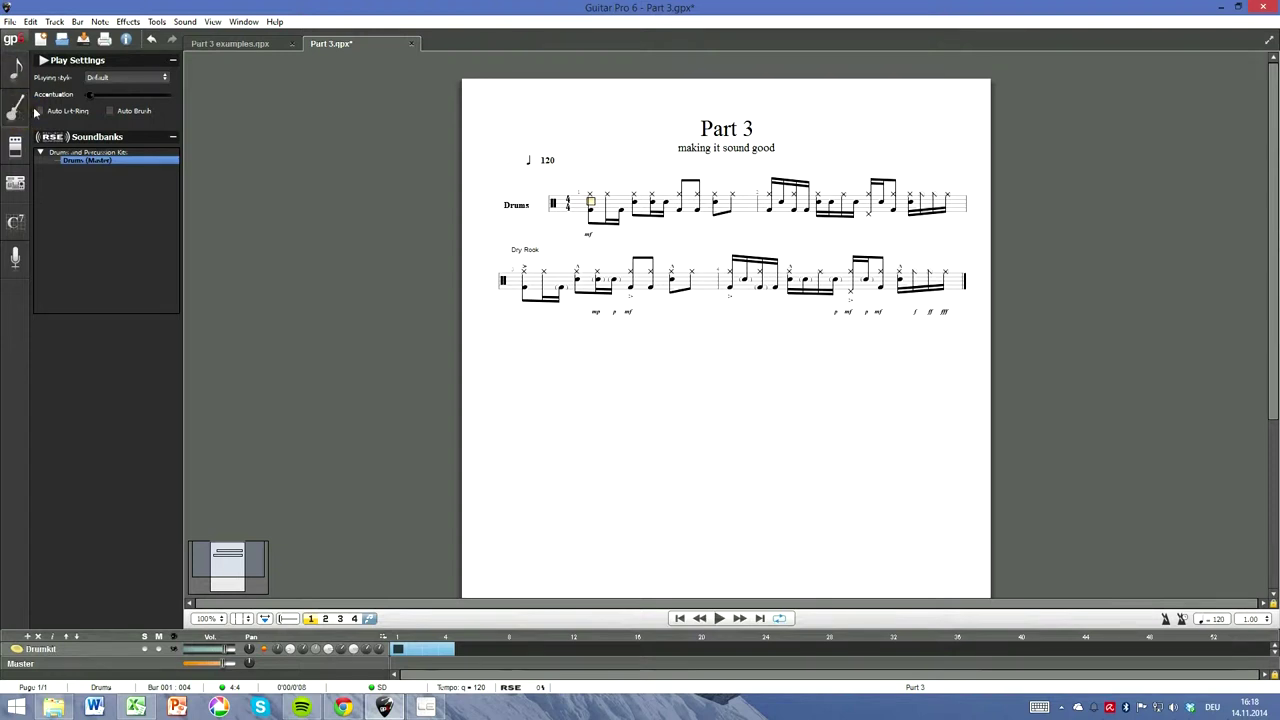
left_click(164, 77)
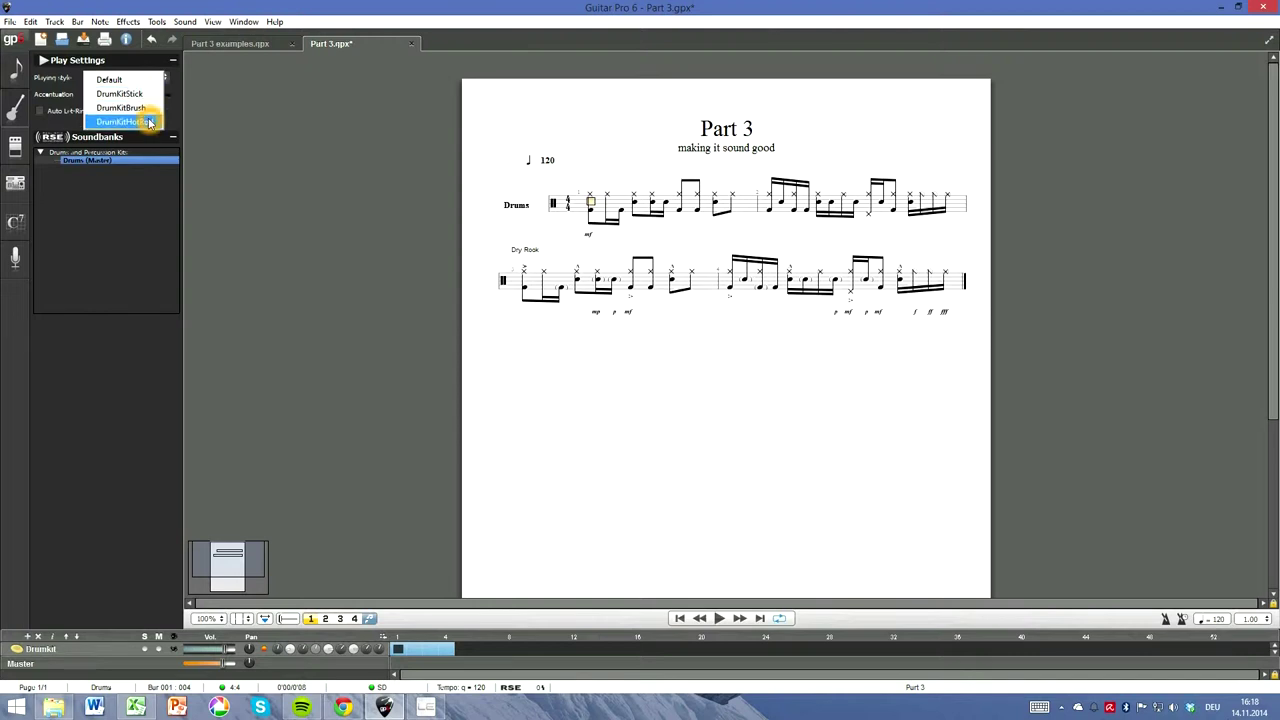
left_click(177, 78)
left_click(91, 96)
left_click(167, 97)
left_click(96, 97)
left_click(91, 98)
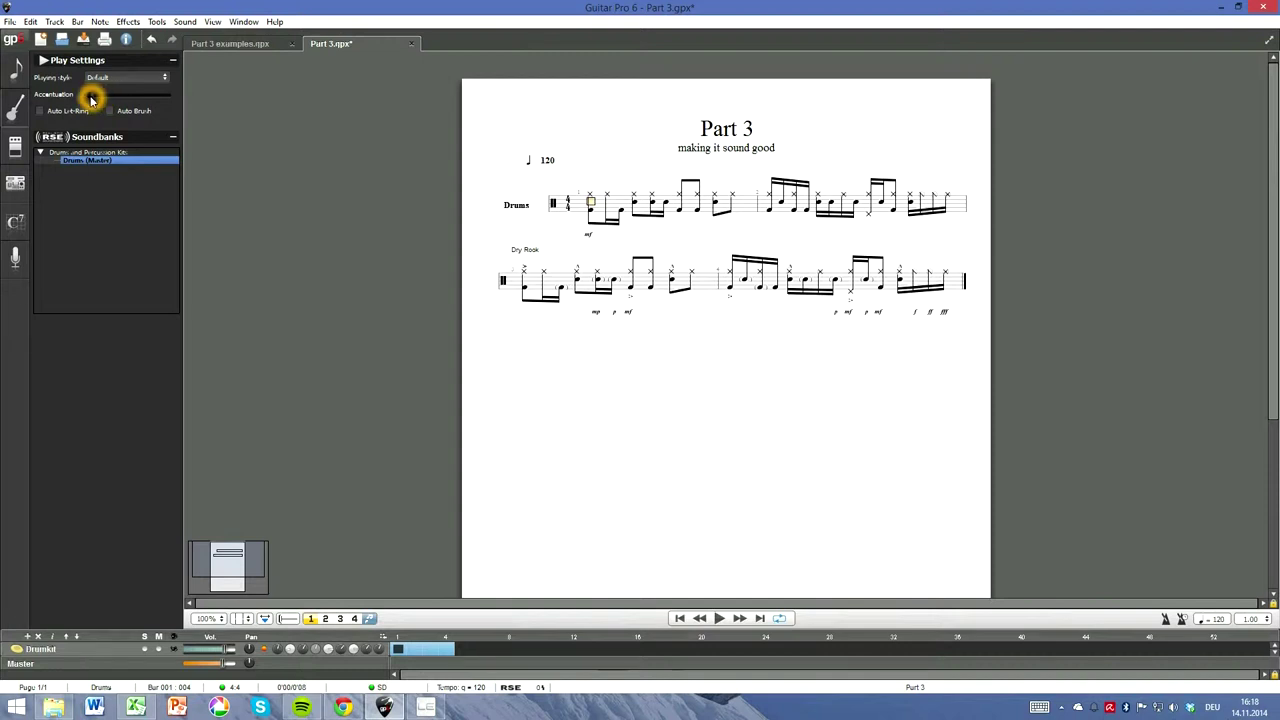
left_click(88, 98)
left_click(83, 98)
left_click(597, 277)
left_click(597, 281)
left_click(597, 283)
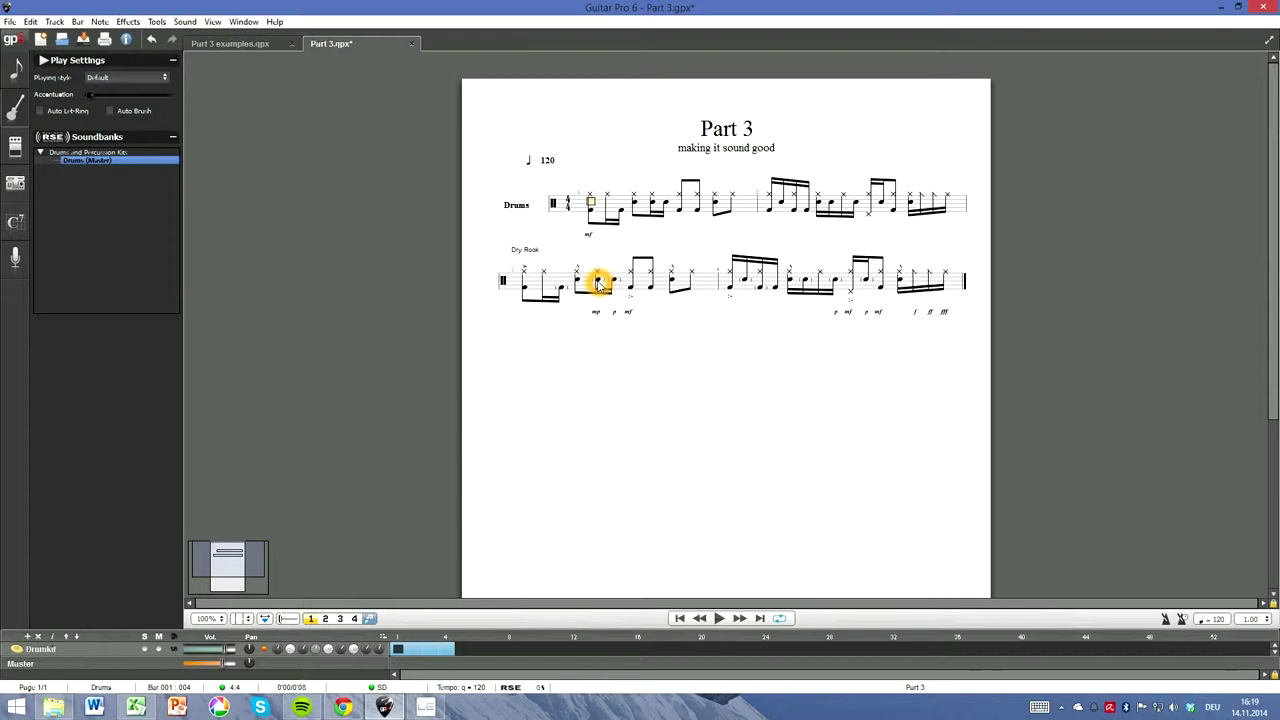
left_click(605, 277)
left_click(598, 268)
left_click(595, 284)
left_click(552, 286)
left_click(553, 286)
Step: Review the drum track's RSE soundbank and the available amps, effects and master effects
left_click(50, 155)
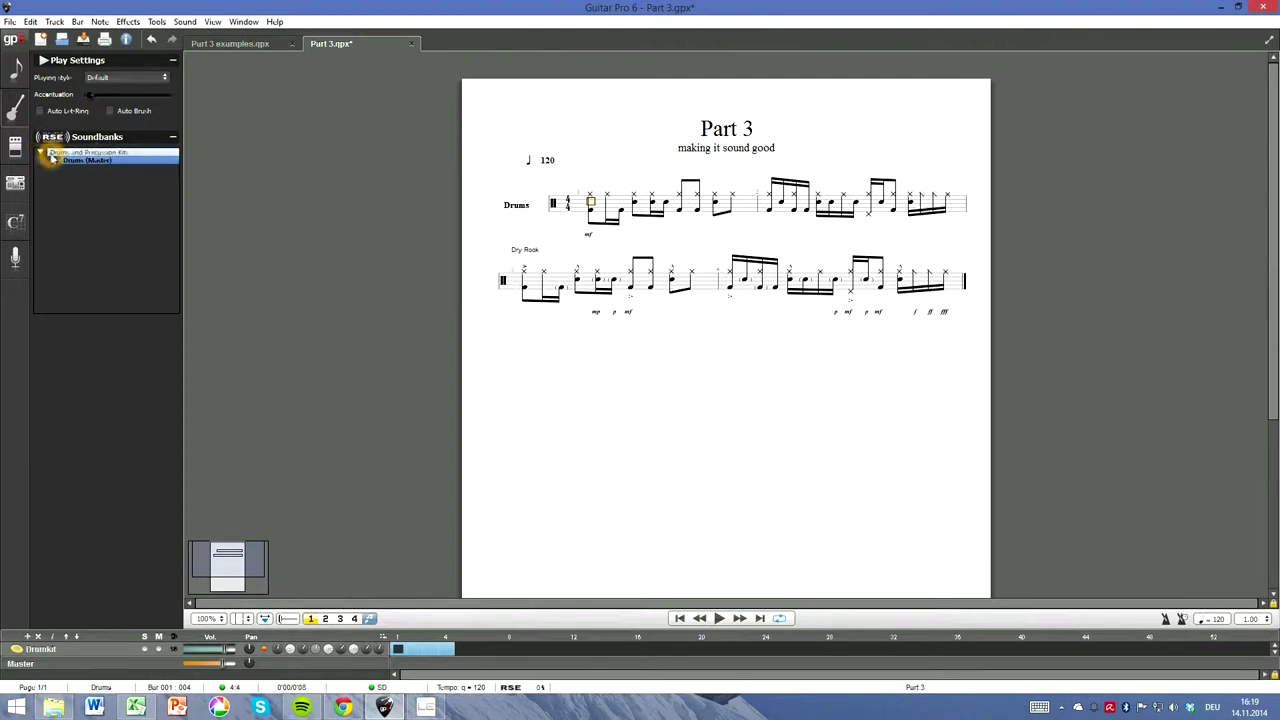
left_click(87, 177)
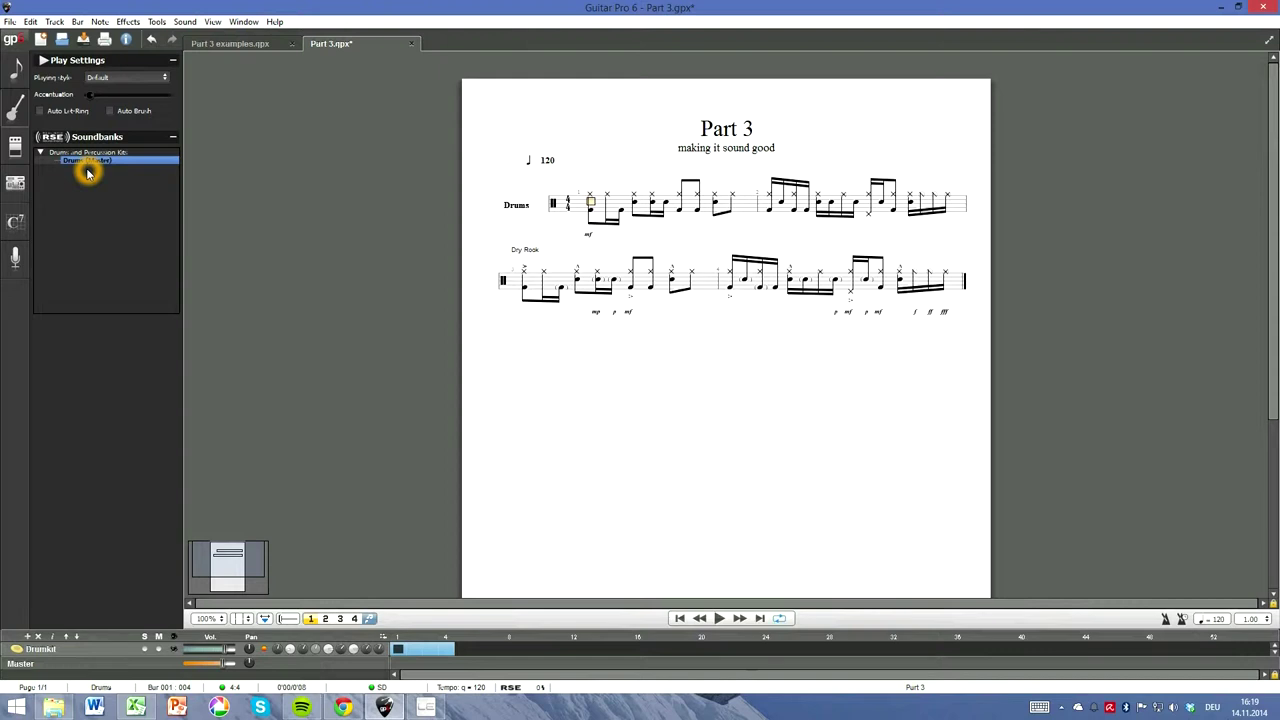
left_click(21, 145)
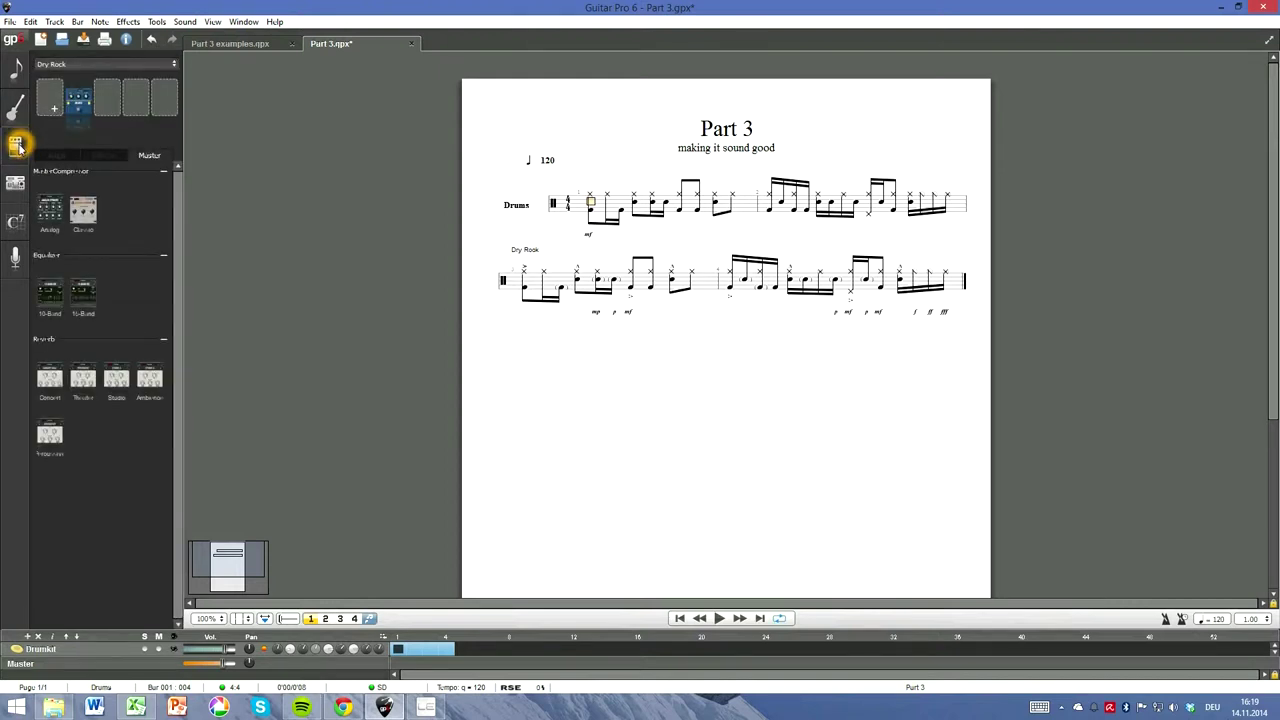
left_click(23, 142)
left_click(57, 156)
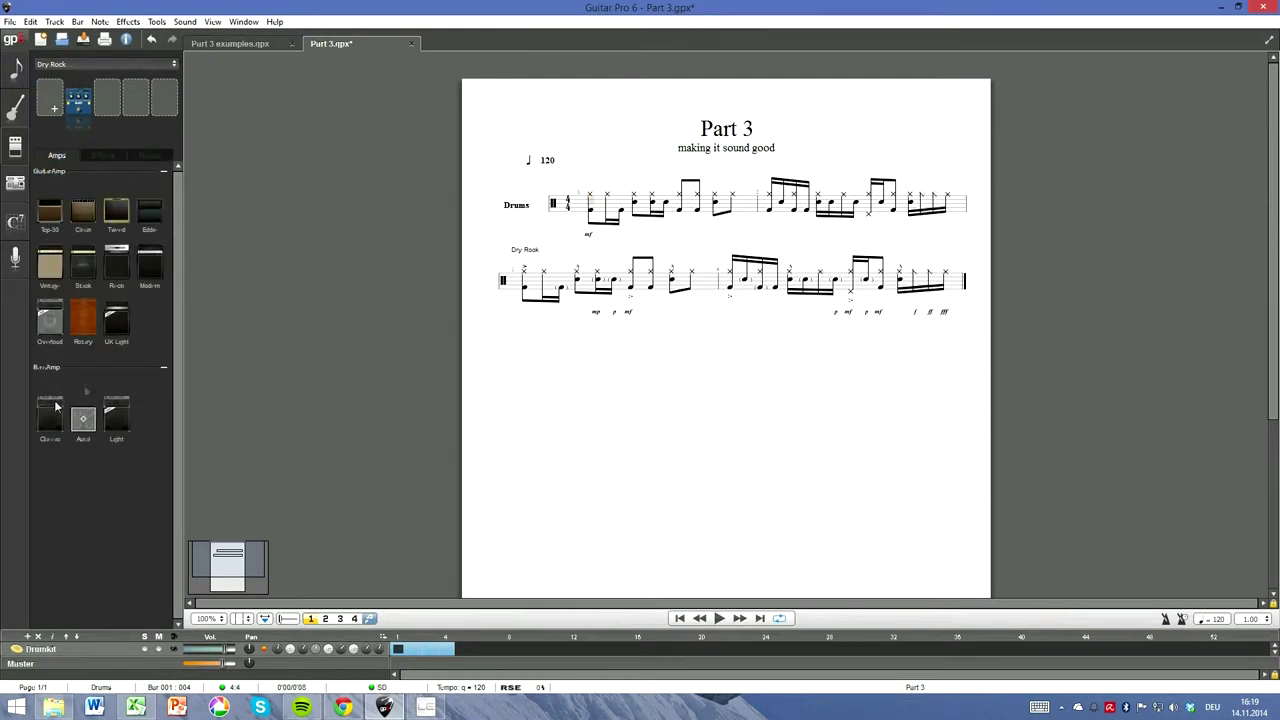
left_click(101, 155)
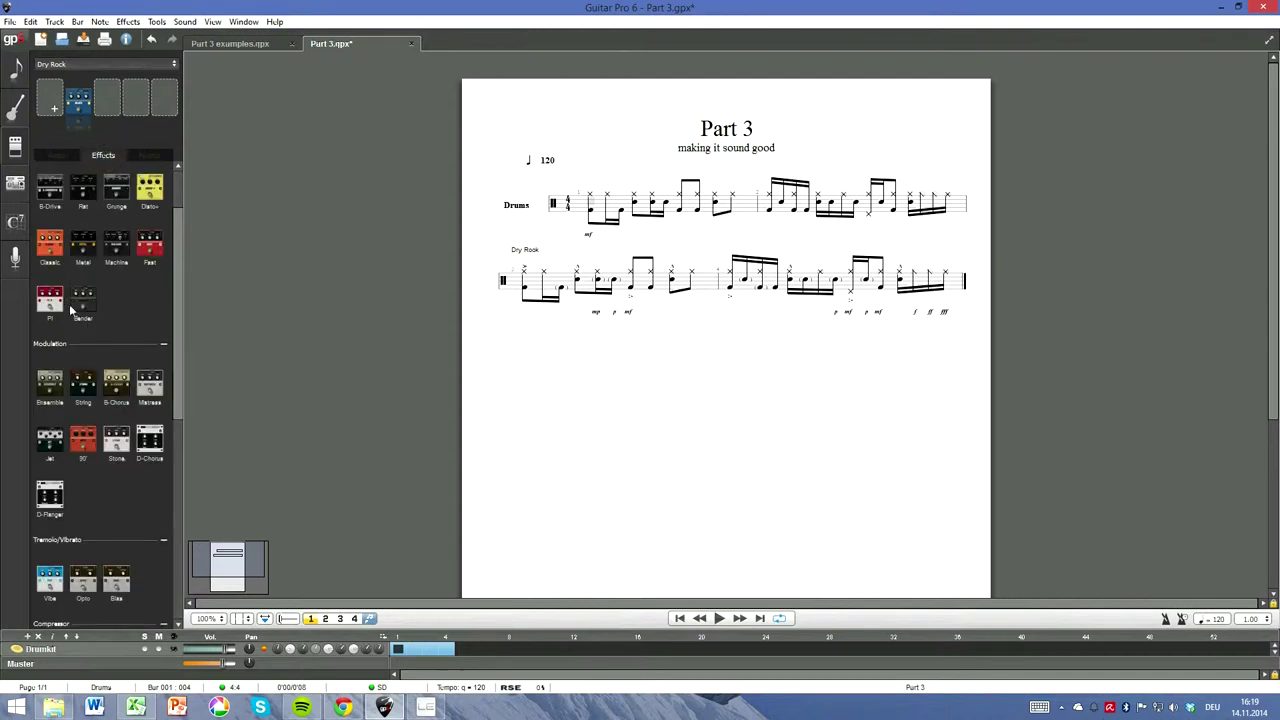
left_click(149, 155)
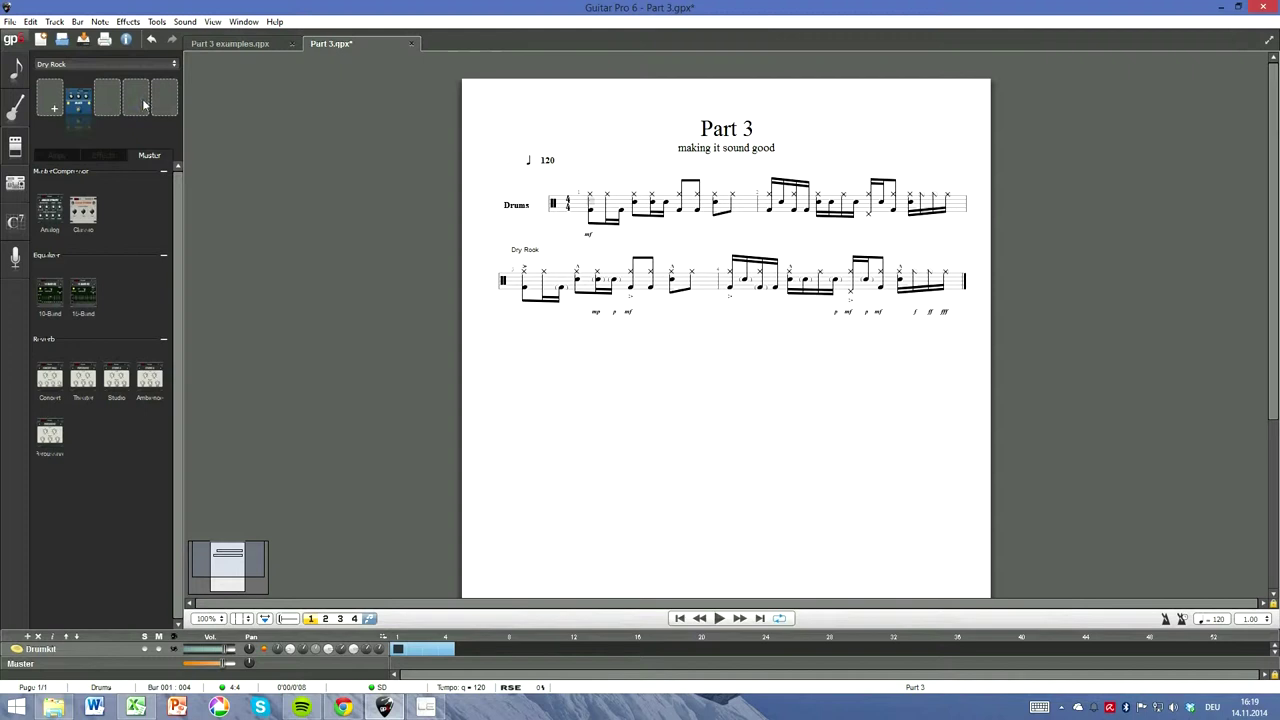
Step: Review the sound variation options for Dry Rock, including its rename dialog, and close the dialog without renaming
left_click(165, 64)
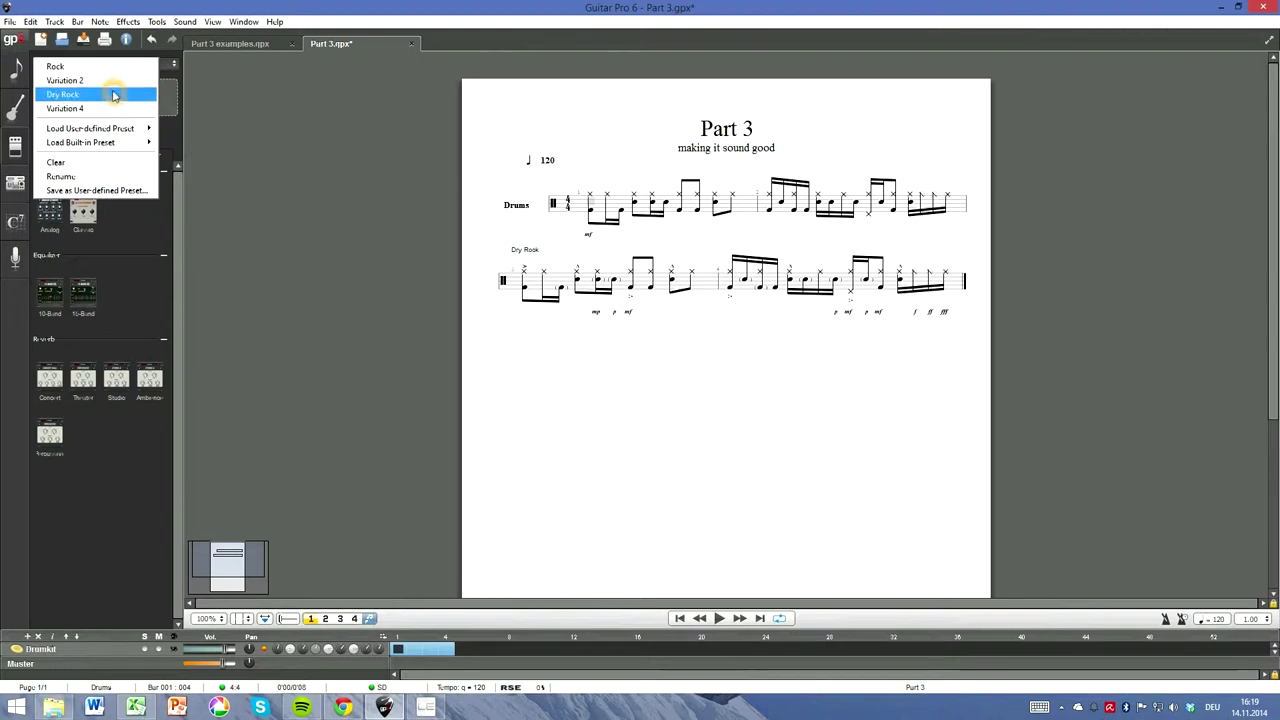
left_click(116, 94)
left_click(174, 64)
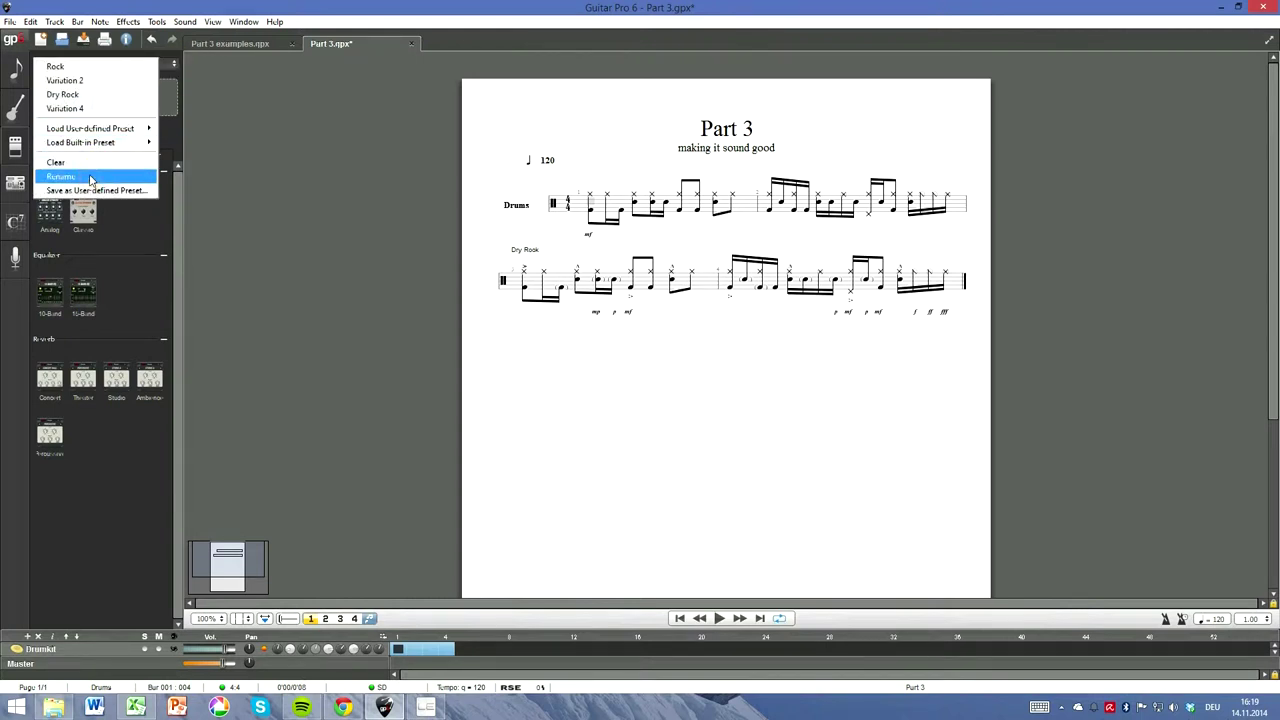
left_click(90, 177)
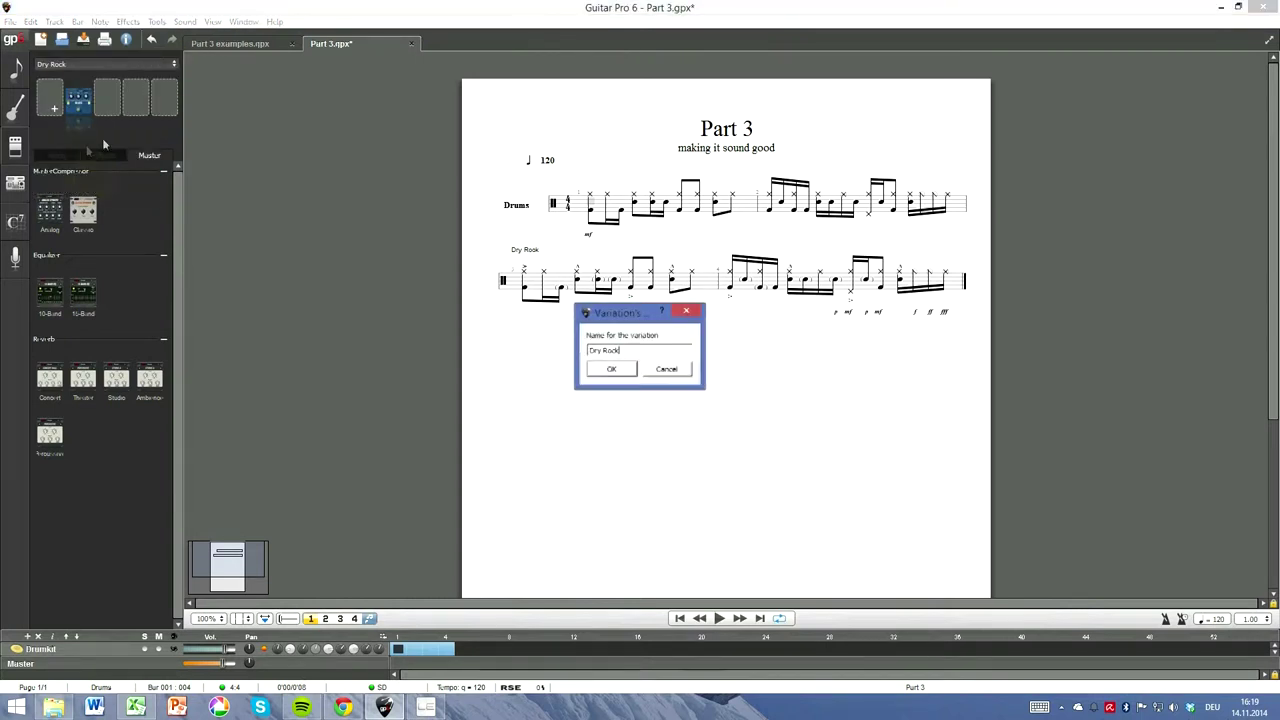
left_click(686, 311)
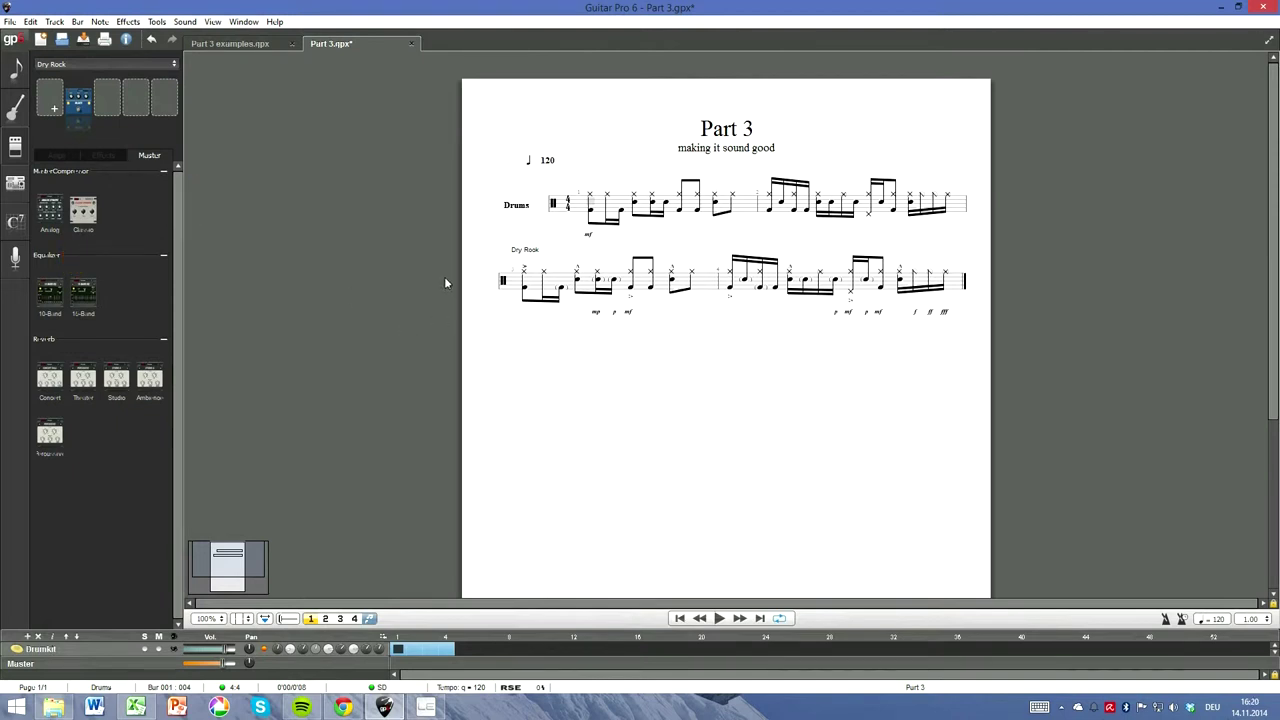
Step: Apply the Dry Rock sound variation to all notes of the third and fourth bars
left_click_drag(525, 270, 1101, 267)
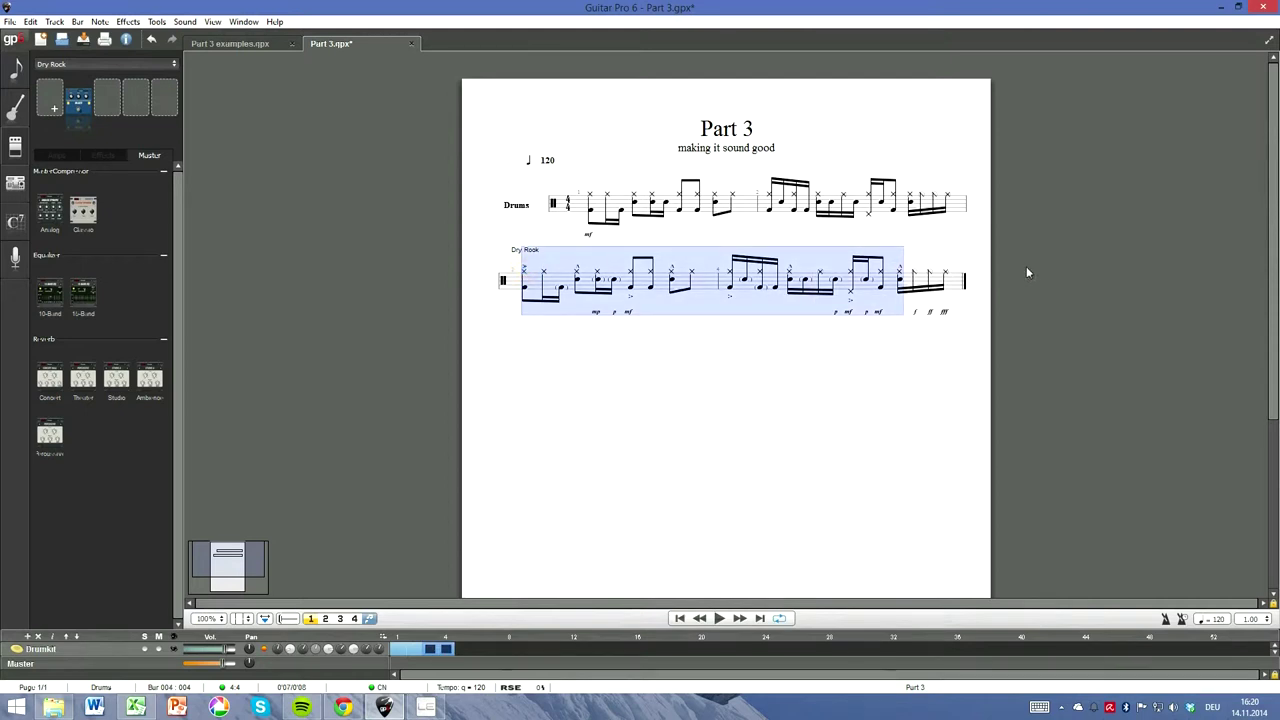
left_click_drag(952, 272, 512, 288)
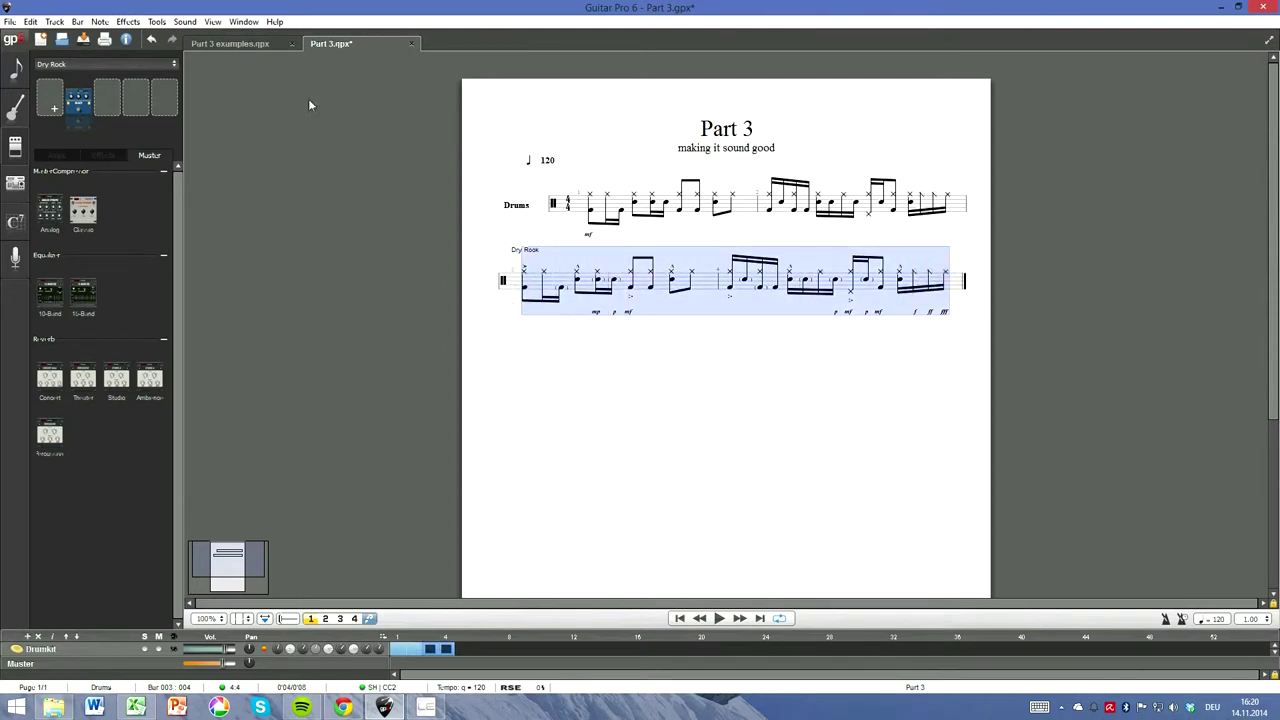
left_click(32, 22)
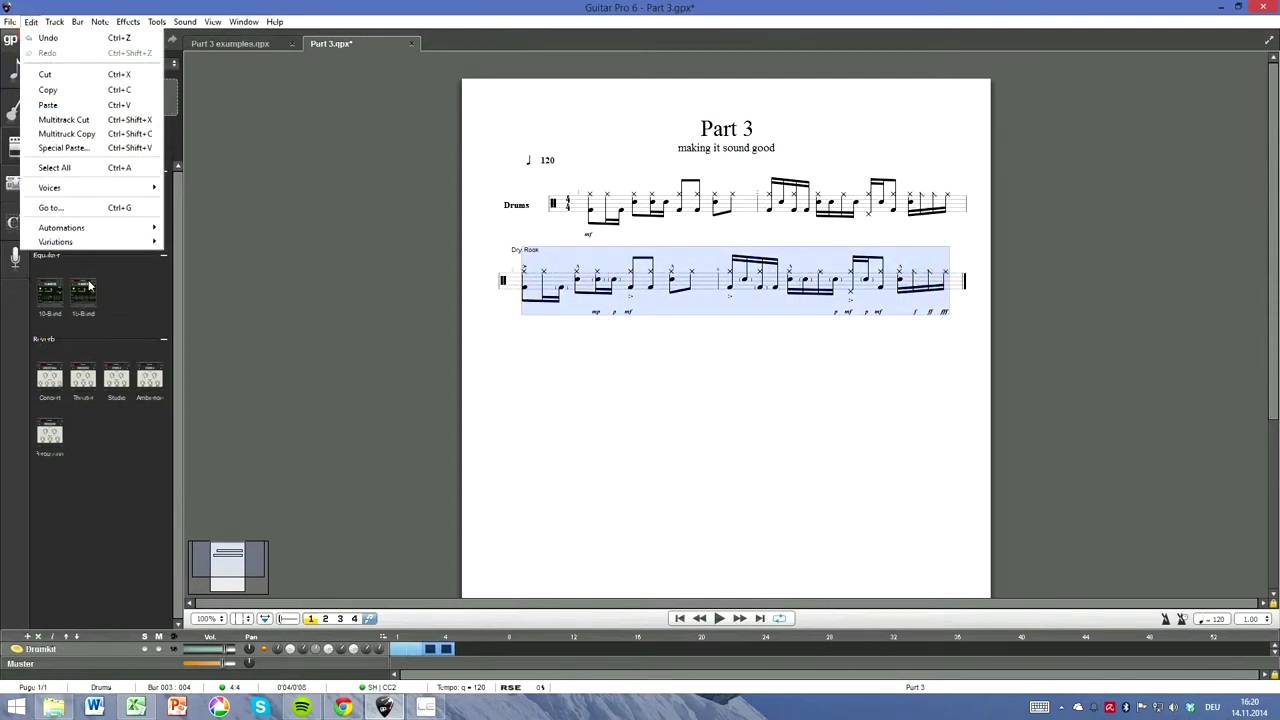
mouse_move(94, 246)
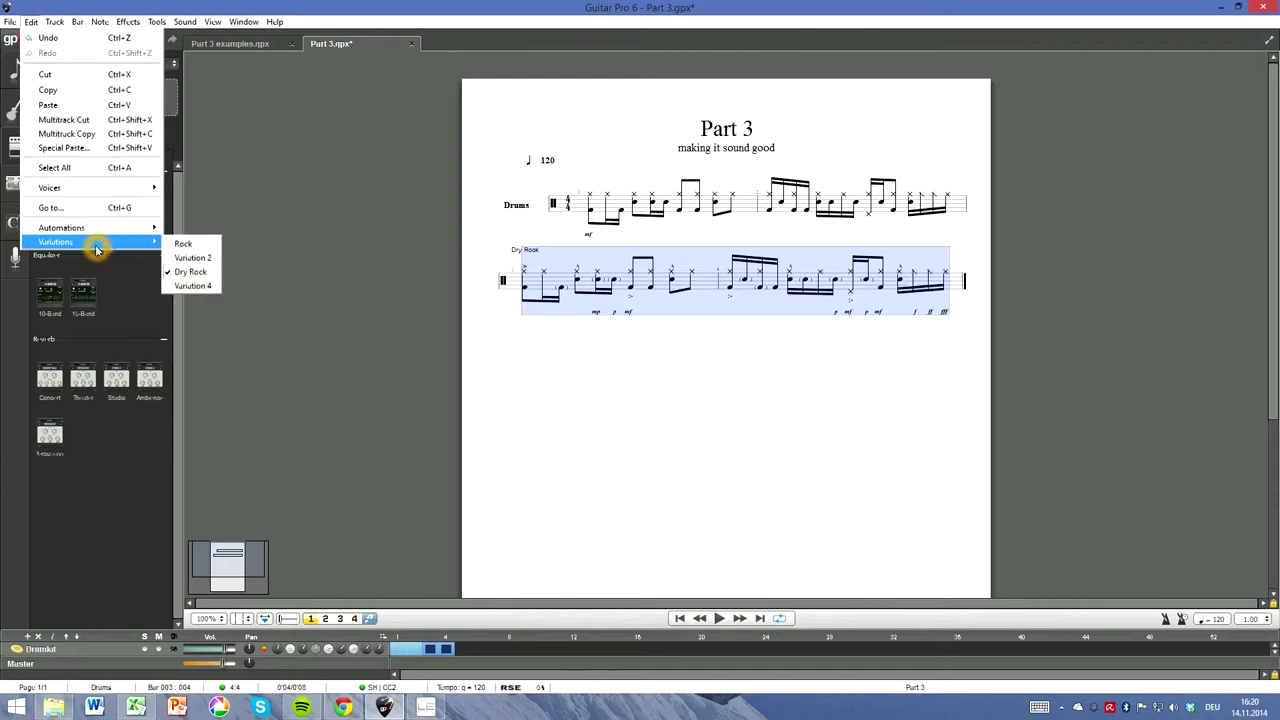
left_click(192, 272)
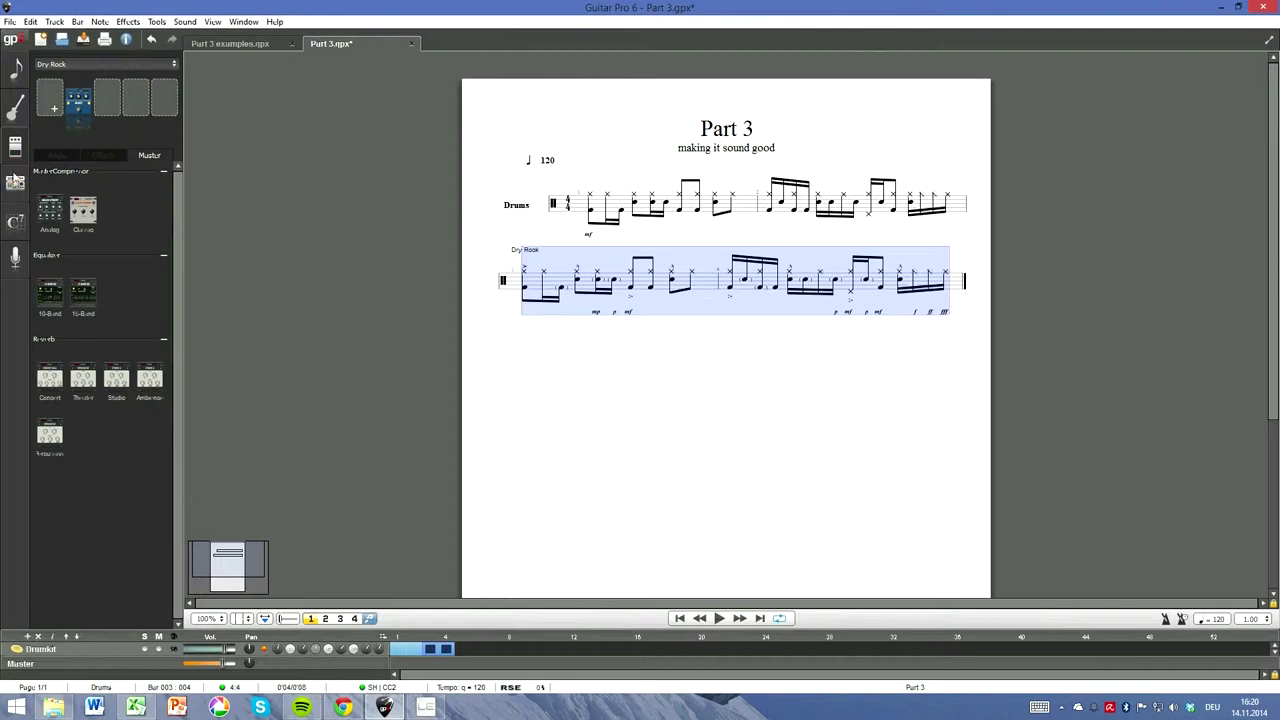
Step: Review the master effects, Analog Dynamic compressor and 10 Band EQ, and return to the drum track's effect chain
left_click(14, 178)
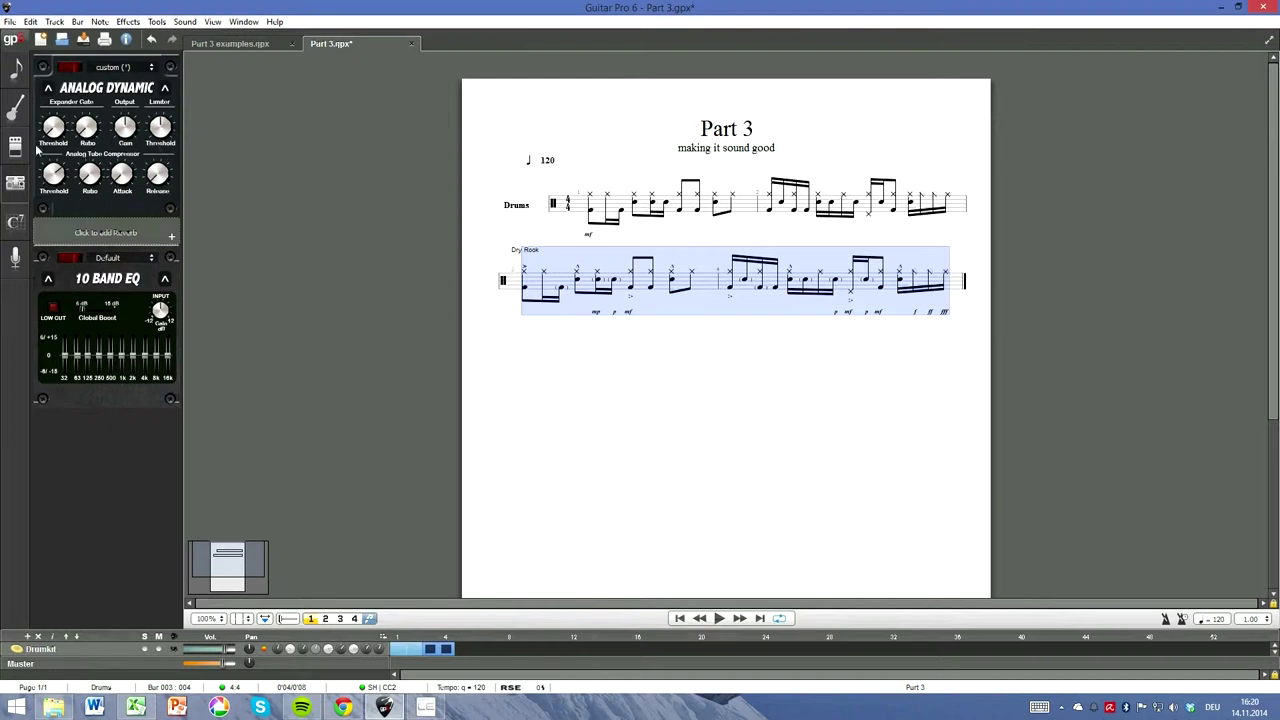
left_click(112, 319)
left_click(186, 576)
left_click(15, 146)
left_click(1004, 348)
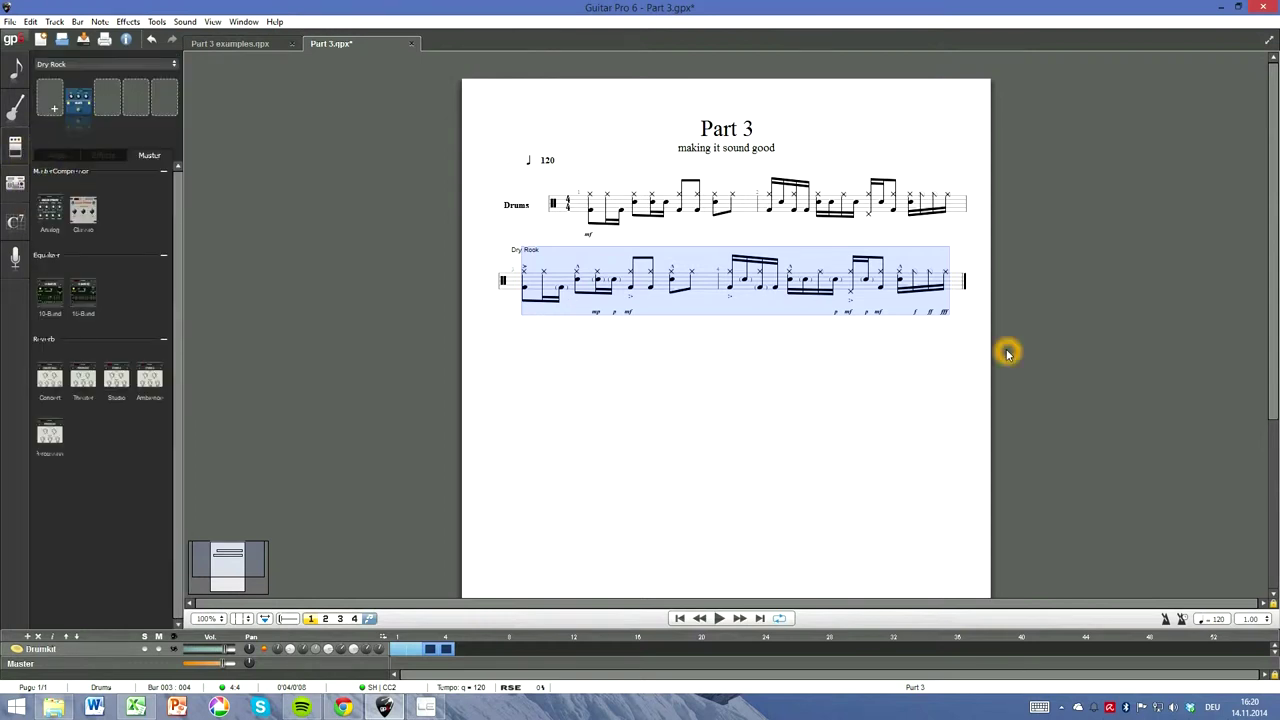
left_click(612, 231)
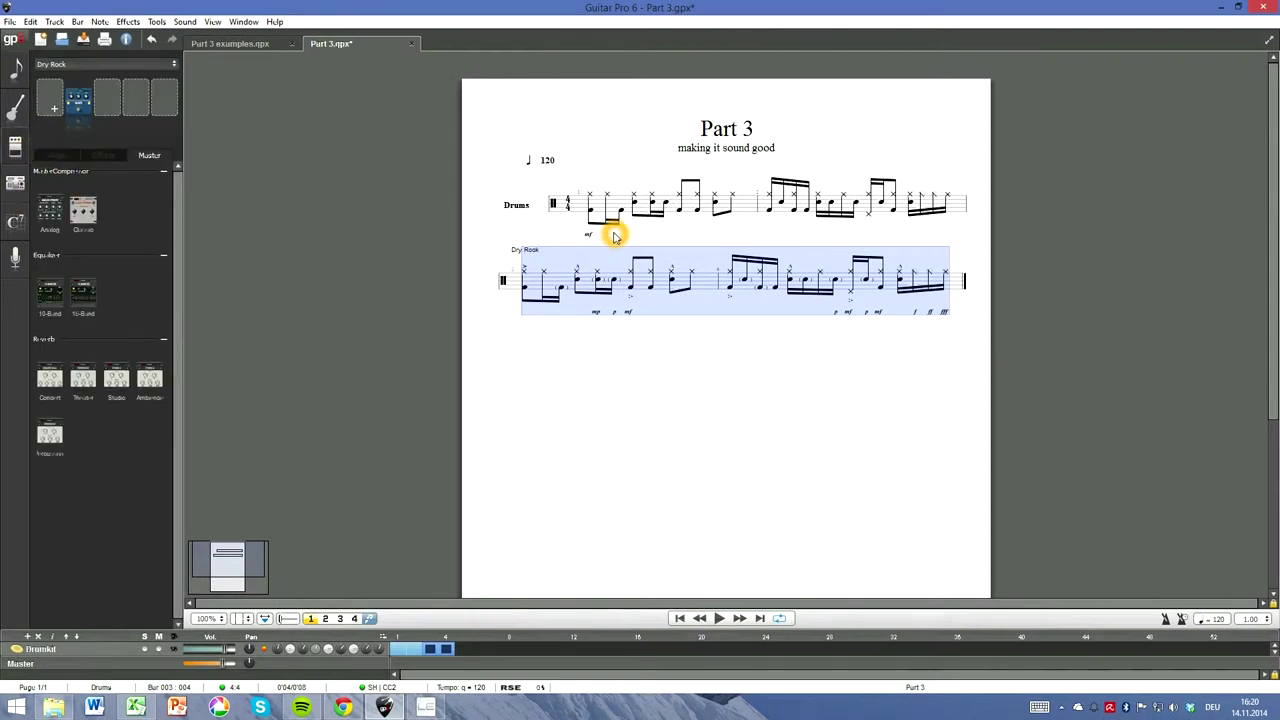
Step: Review the sound variation's preset options and the chord diagram view
left_click(168, 63)
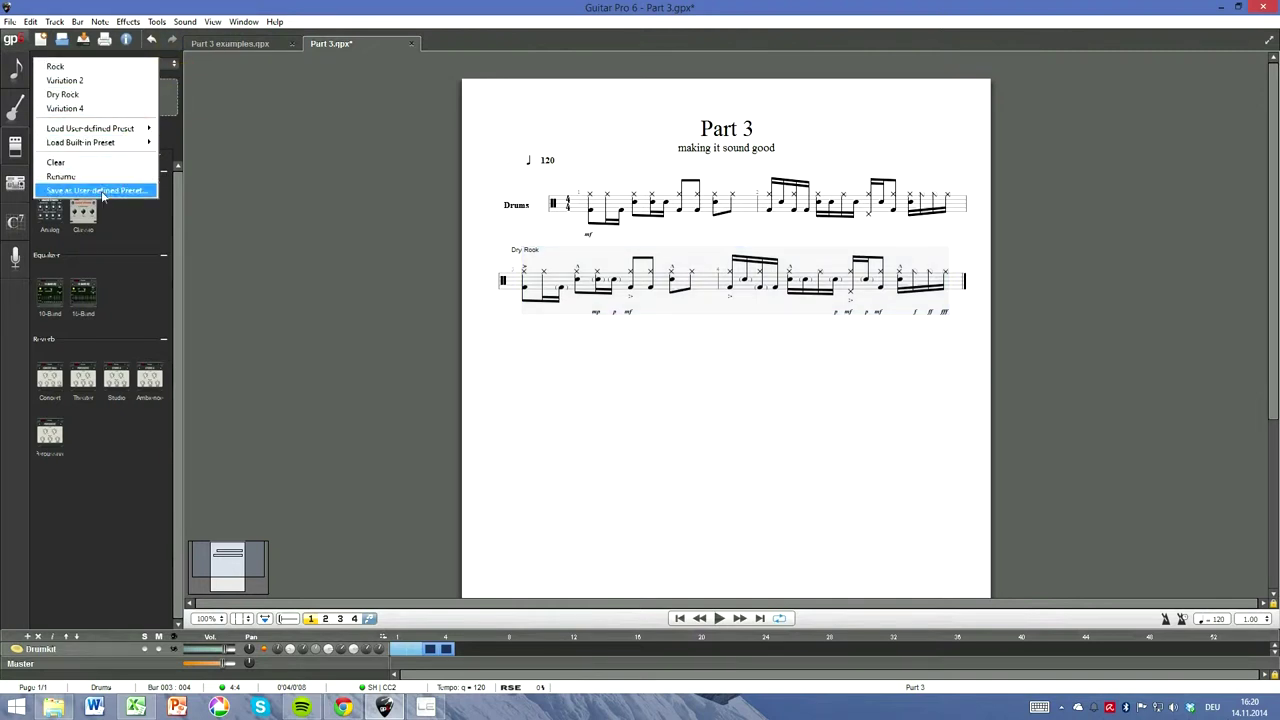
left_click(18, 222)
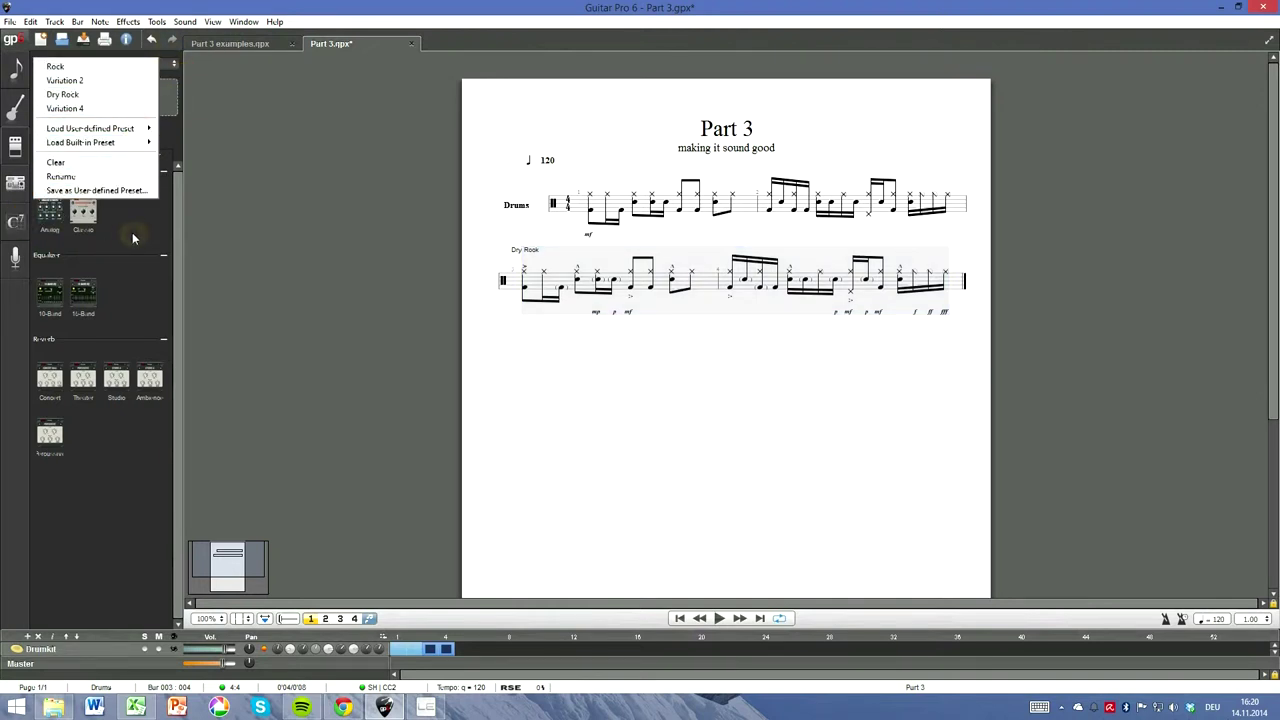
left_click(18, 229)
left_click(16, 226)
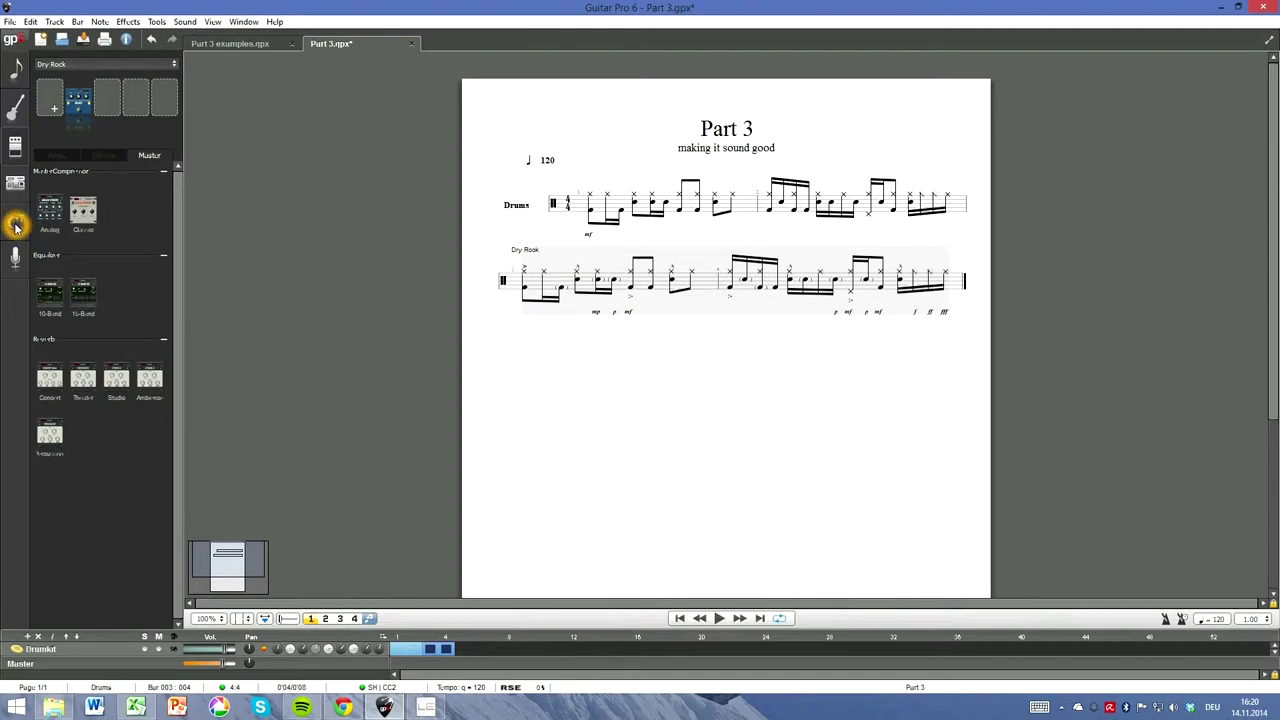
left_click(46, 117)
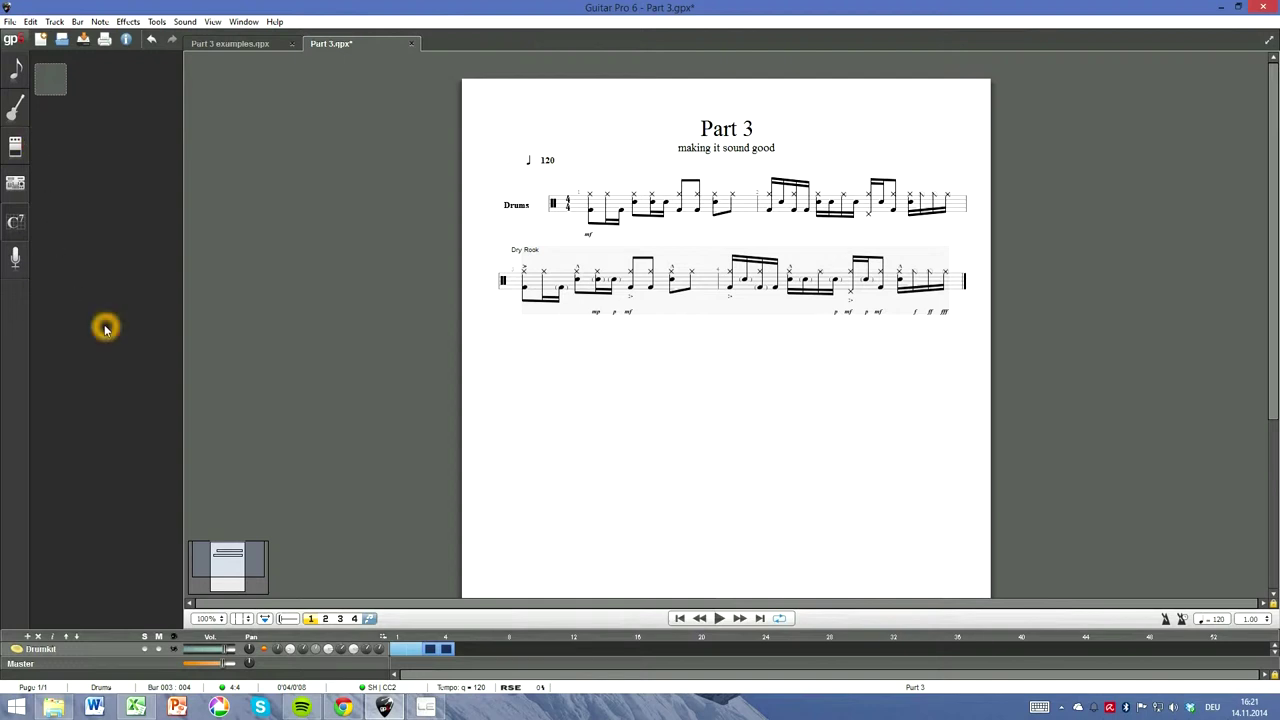
Step: Examine the drum track's equalizer, pan, volume, solo and mute controls in the mixer
left_click(279, 653)
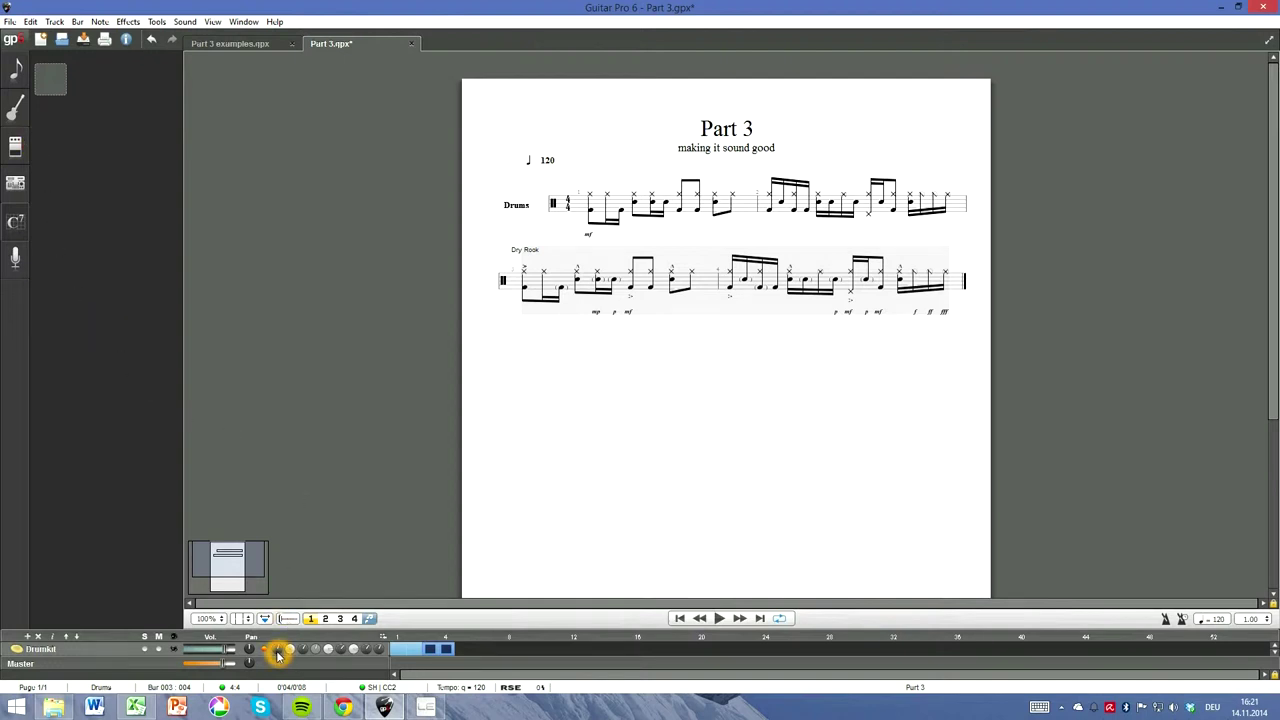
left_click(292, 651)
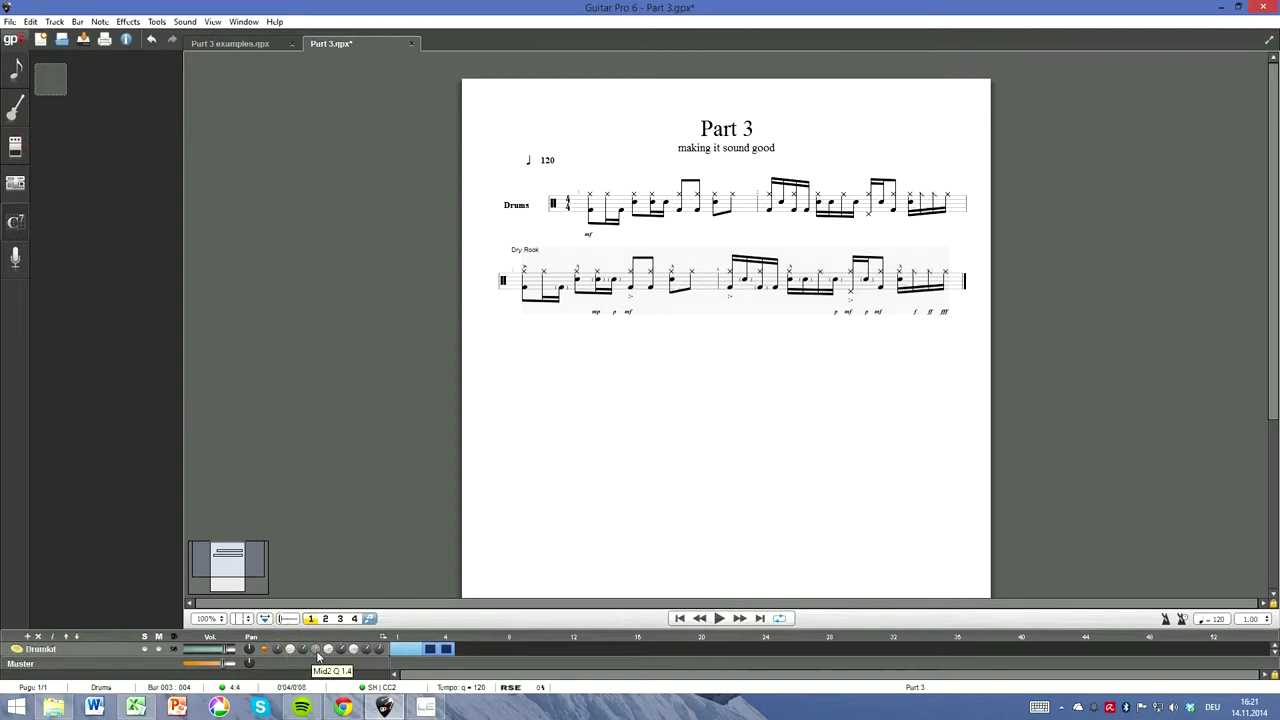
left_click(383, 653)
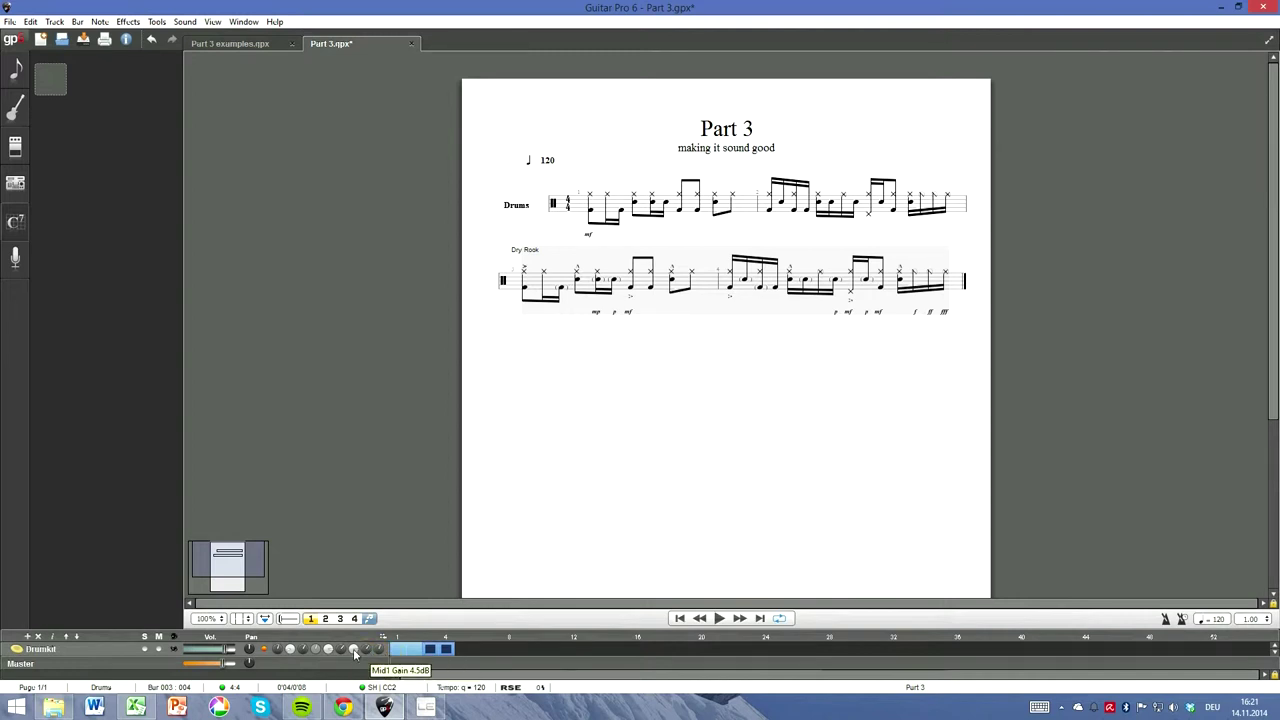
left_click(250, 650)
left_click(207, 649)
left_click(214, 650)
left_click(164, 657)
left_click(169, 646)
left_click(174, 553)
left_click(145, 651)
left_click(162, 651)
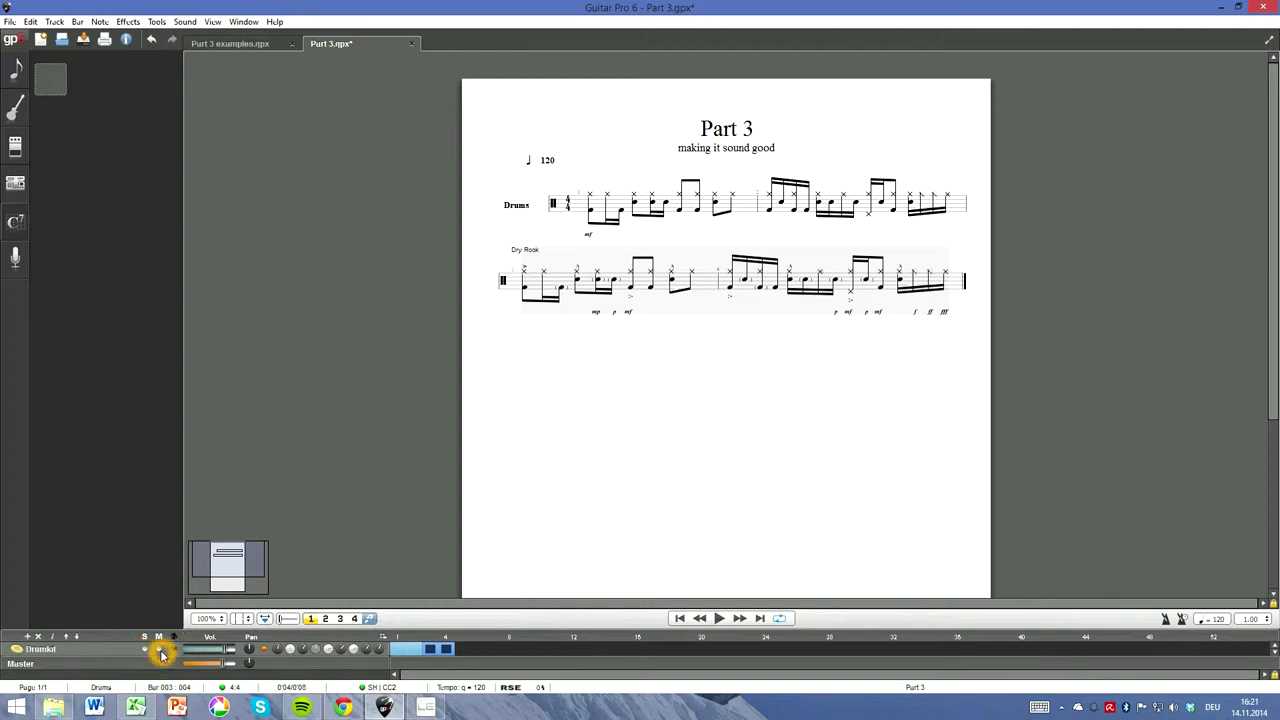
left_click(277, 237)
left_click(275, 234)
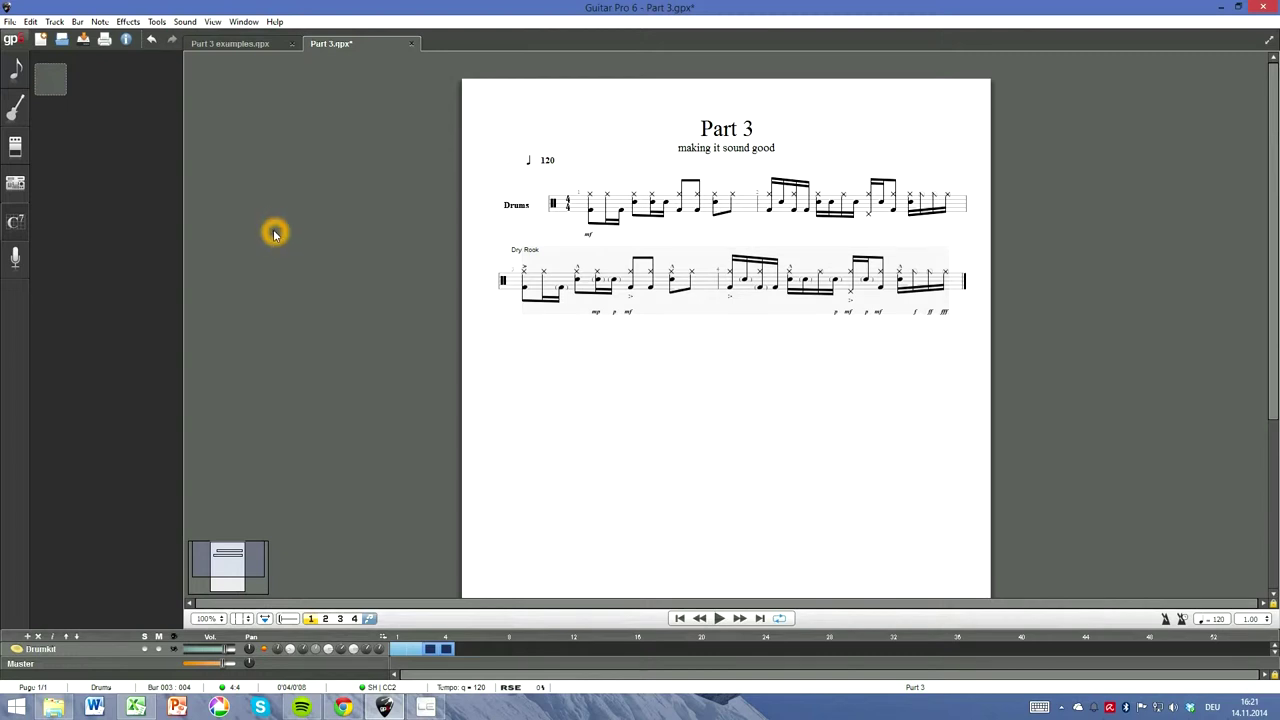
Step: Switch to the Part 3 examples.gpx score and examine its separate drum tracks, their volumes and the Variation 2 bars
left_click(248, 42)
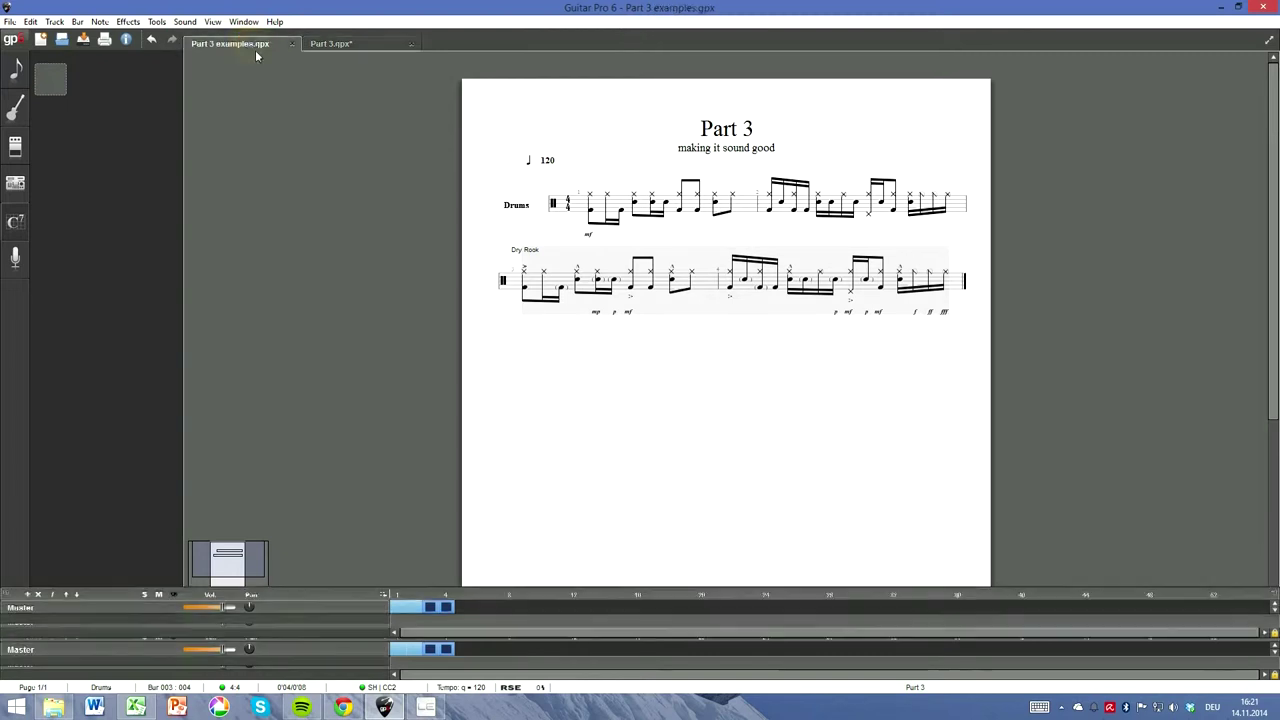
left_click(588, 220)
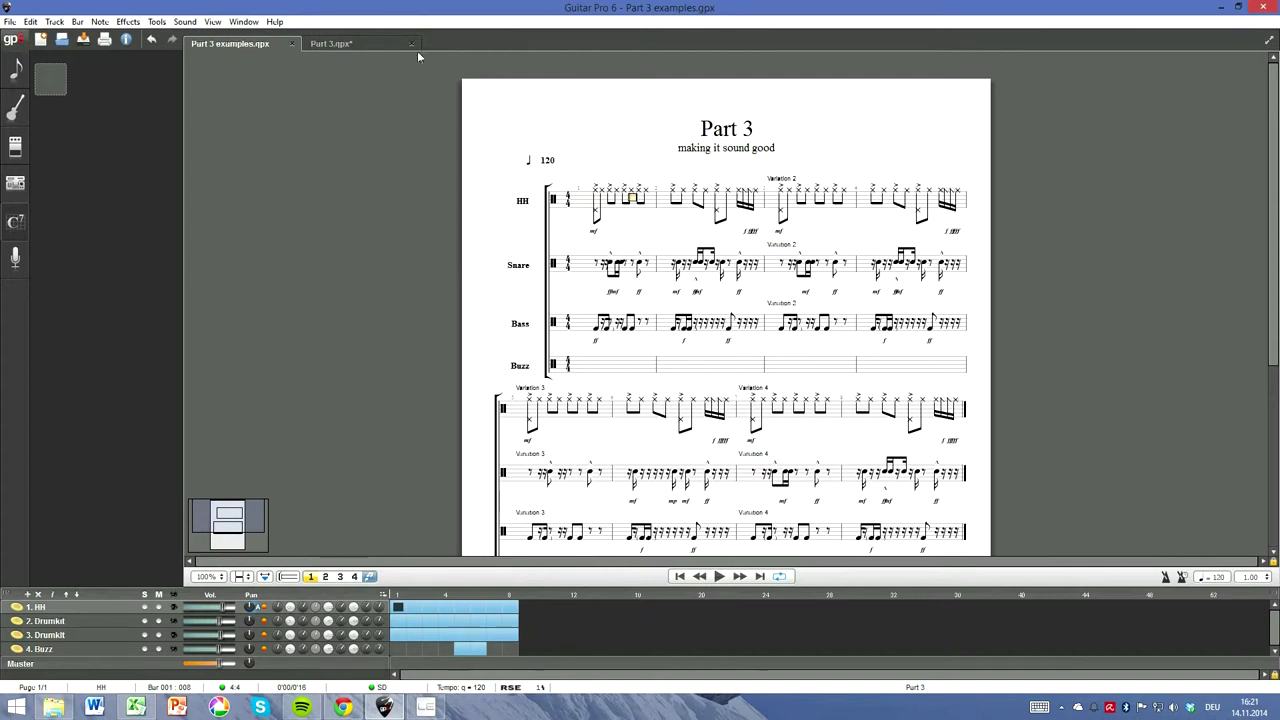
left_click(527, 205)
left_click(619, 201)
left_click(211, 649)
left_click(212, 621)
left_click(217, 607)
left_click(803, 191)
left_click(758, 195)
left_click(771, 198)
left_click(837, 228)
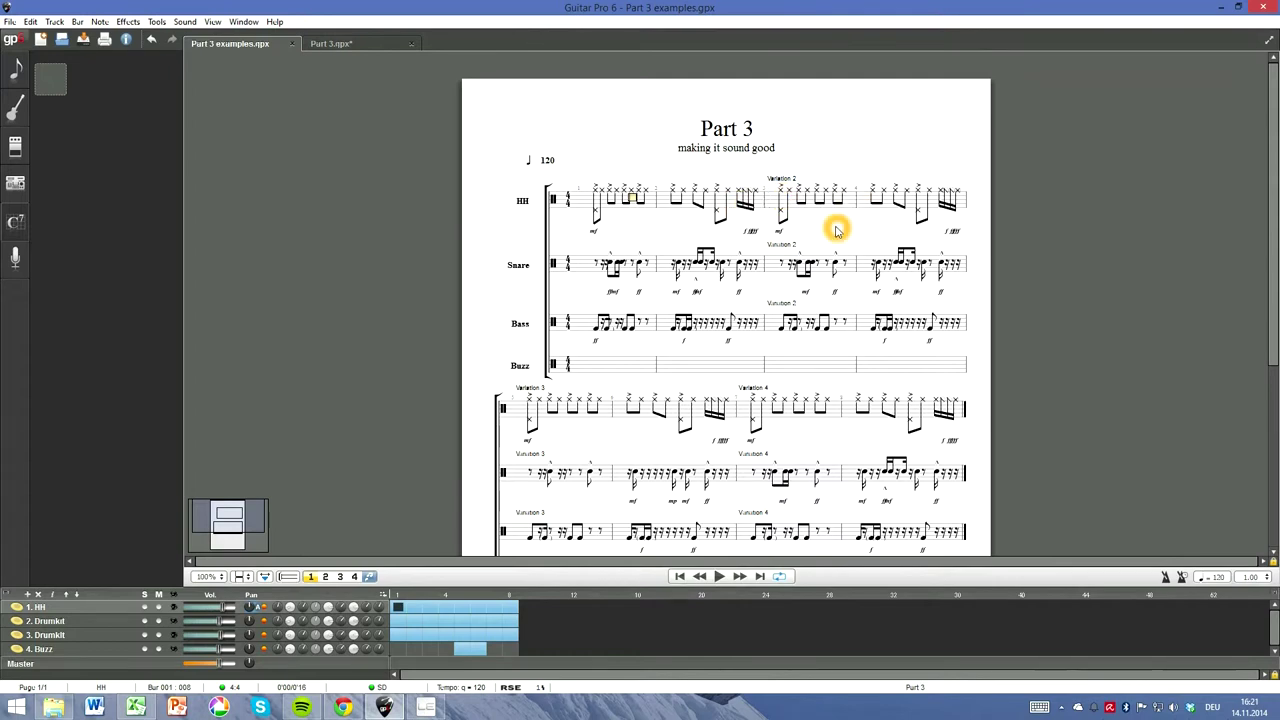
left_click(622, 224)
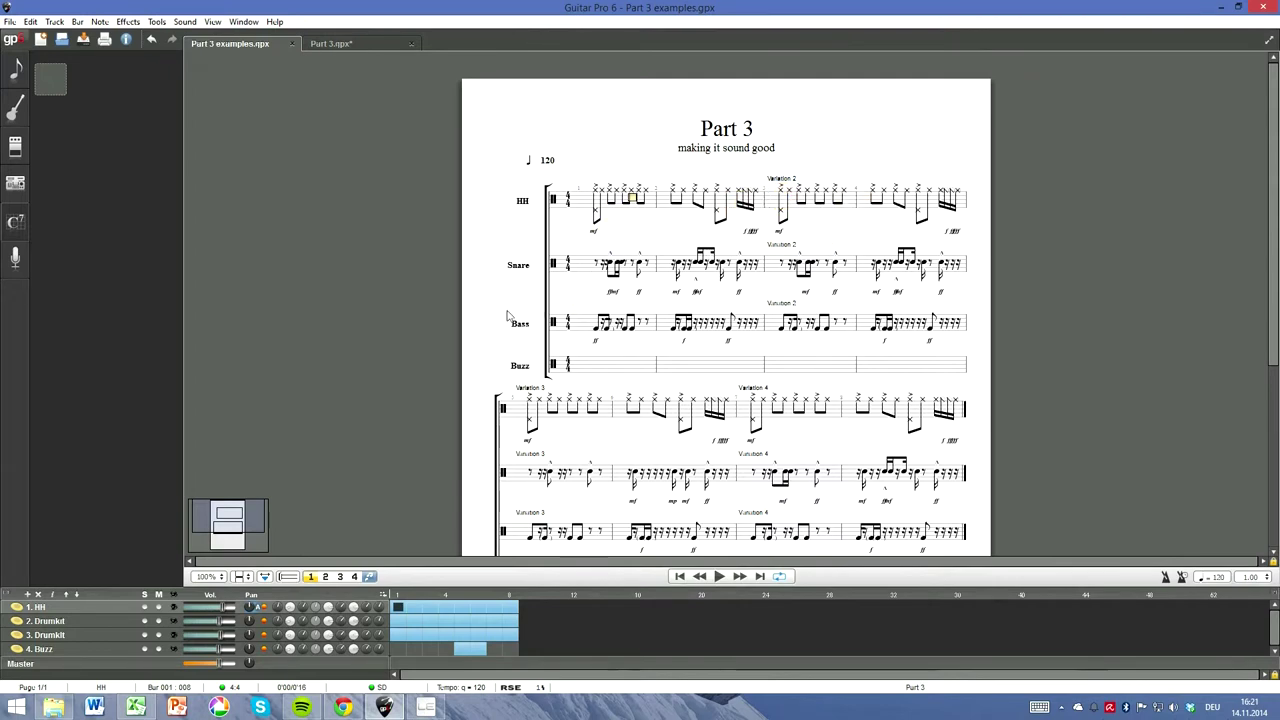
Step: Play the Variation 3 bars with only the Buzz track soloed, and play all tracks from the first bar
scroll(466, 320, "down", 1)
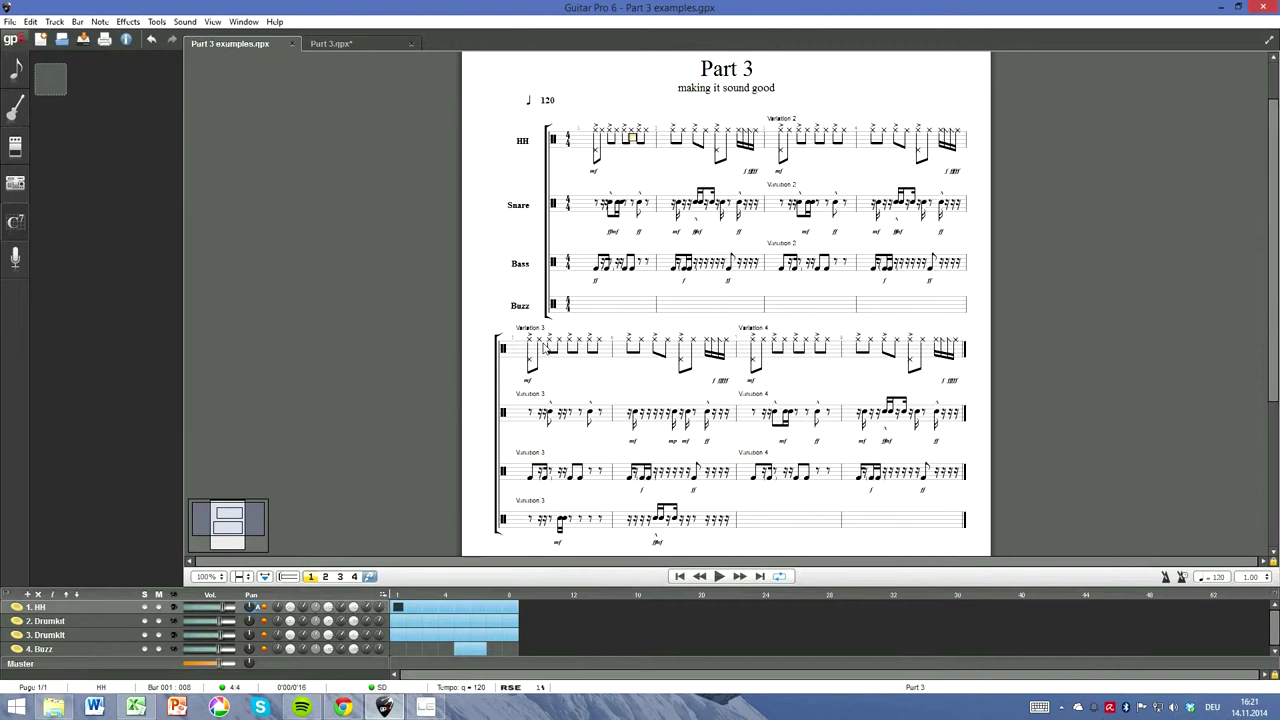
left_click(551, 519)
left_click(537, 522)
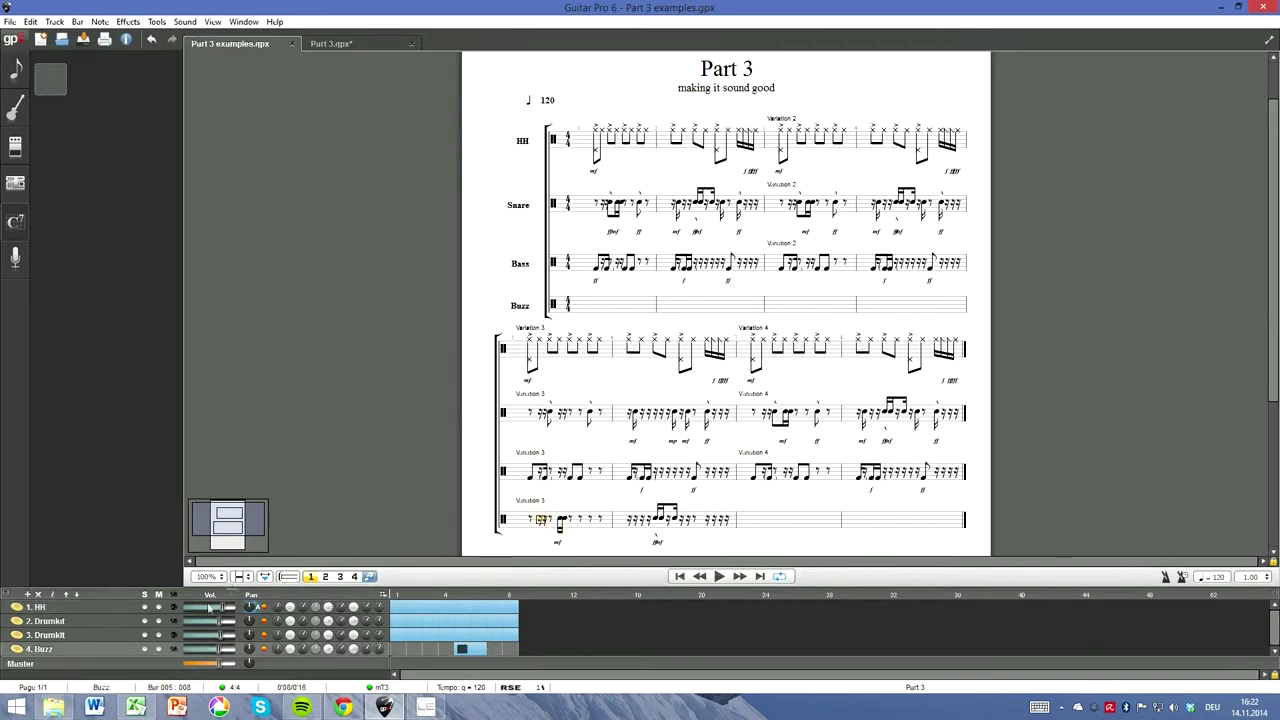
left_click(145, 649)
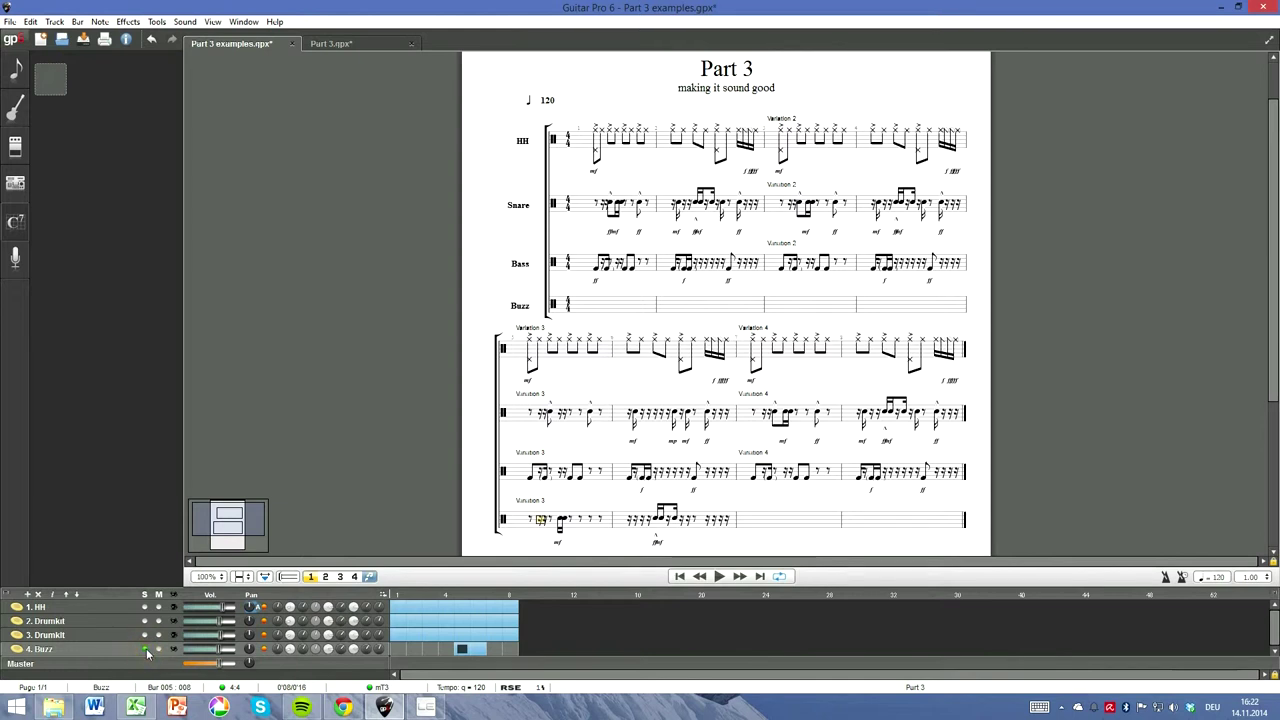
key("space")
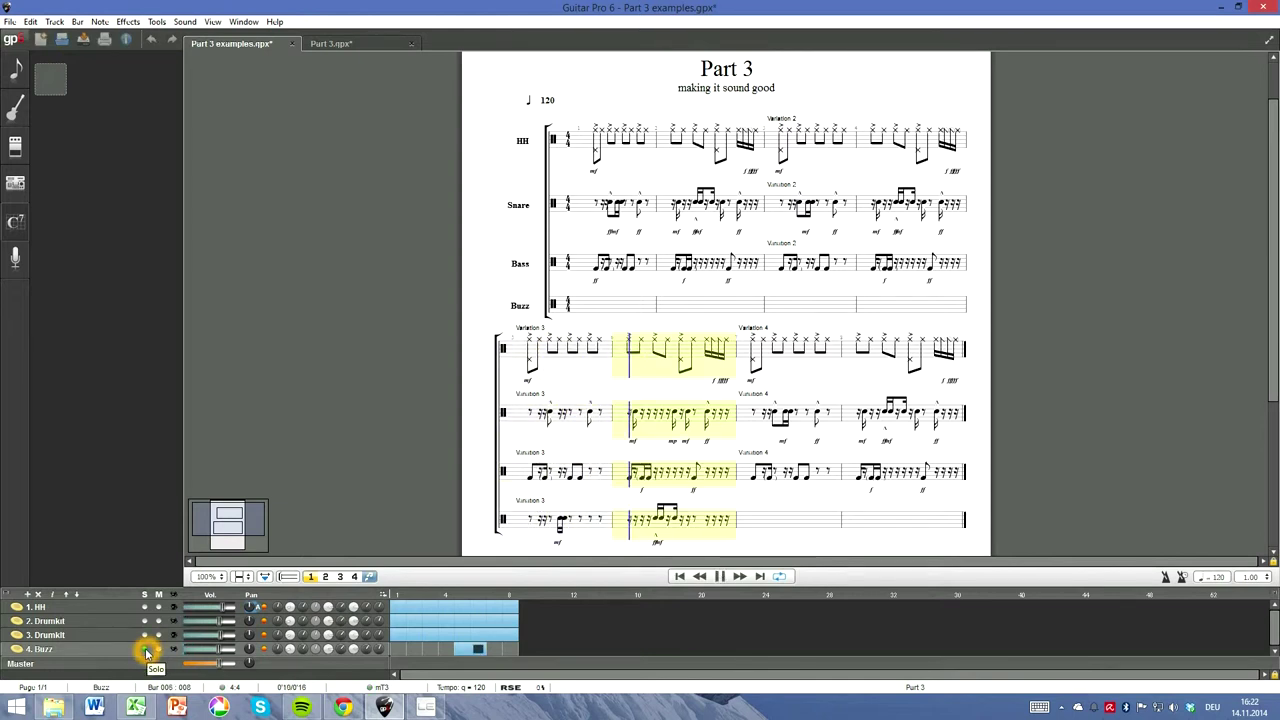
key("space")
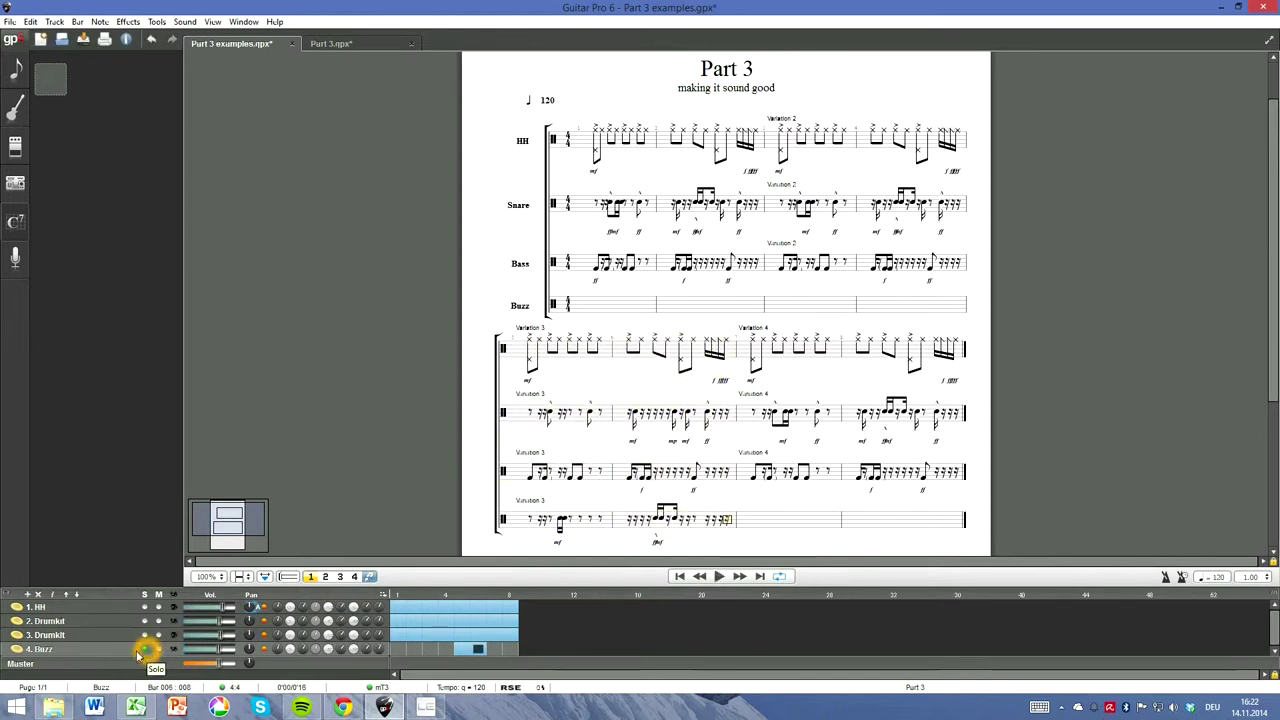
left_click(592, 136)
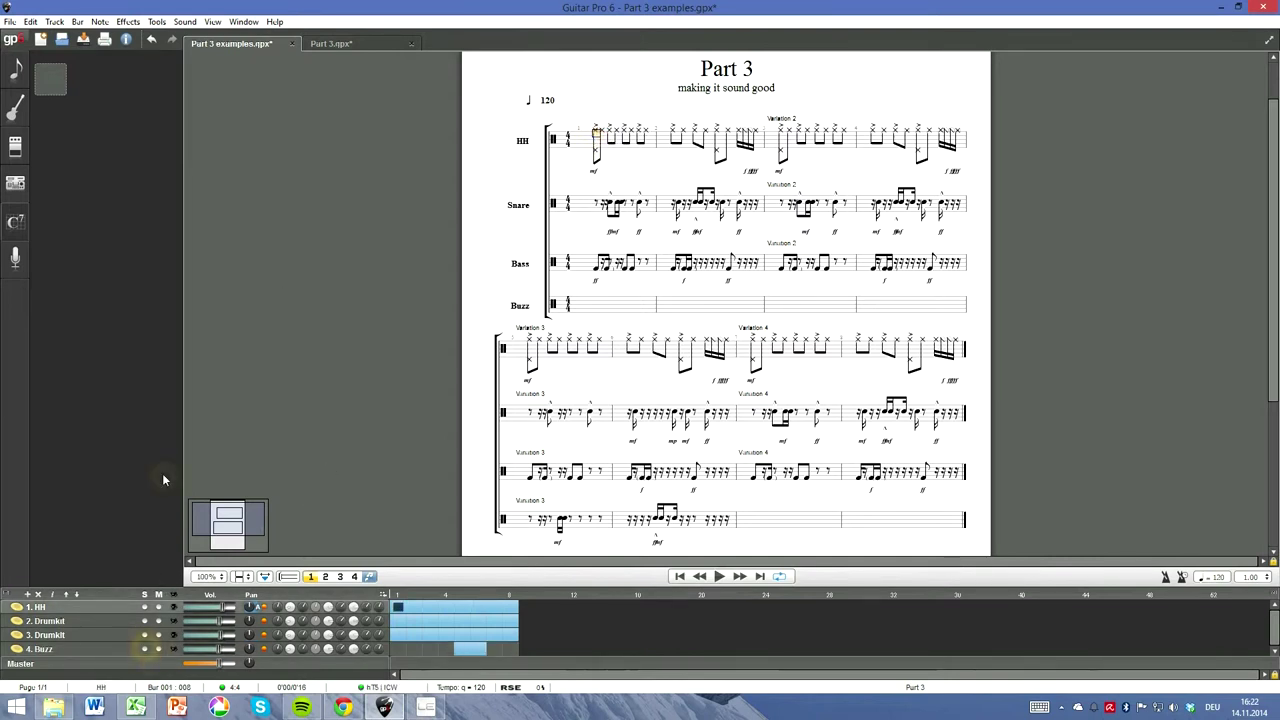
key("space")
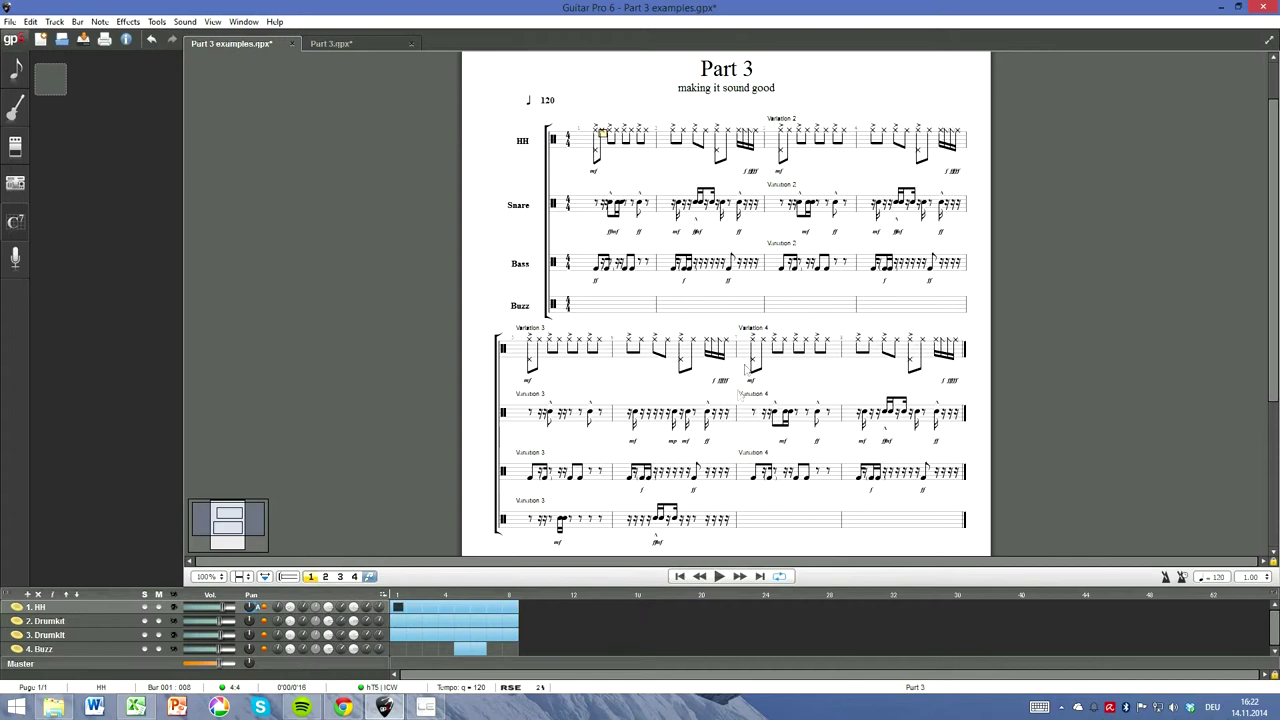
Step: Open the Automation Editor and display the volume automation of the master and drum tracks
left_click(1210, 578)
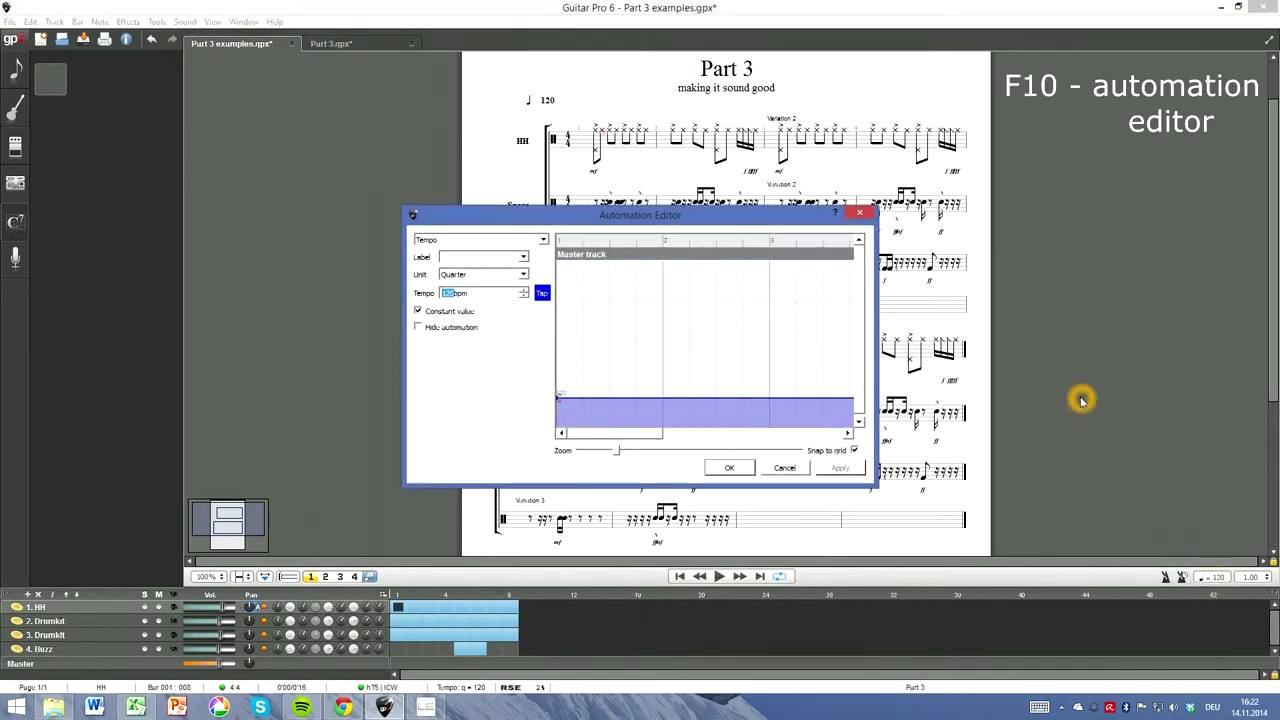
left_click_drag(737, 190, 812, 77)
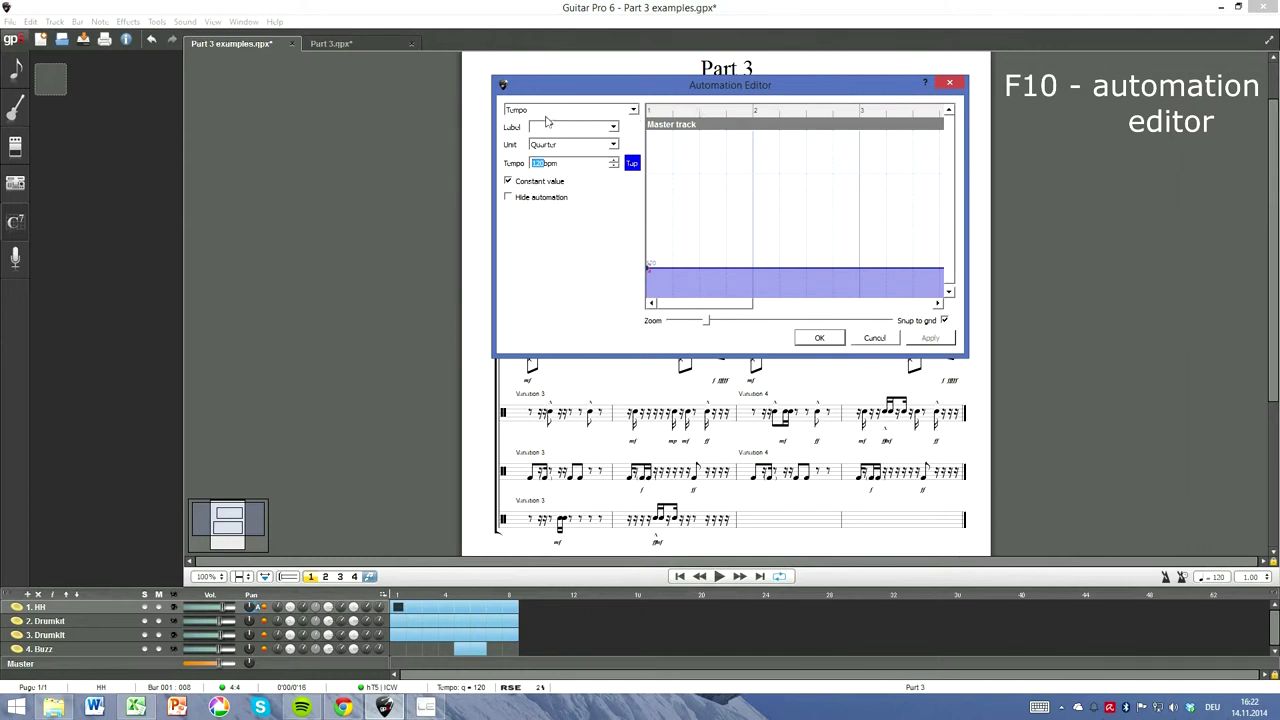
left_click(634, 110)
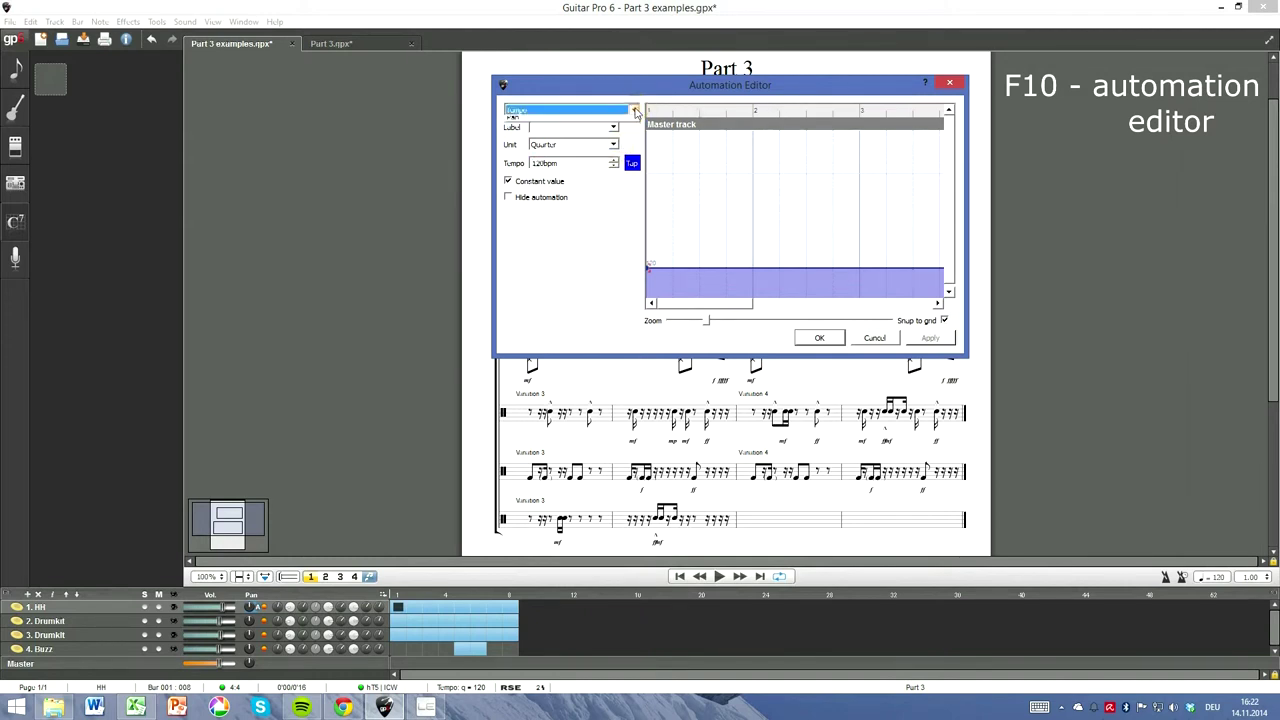
left_click(592, 128)
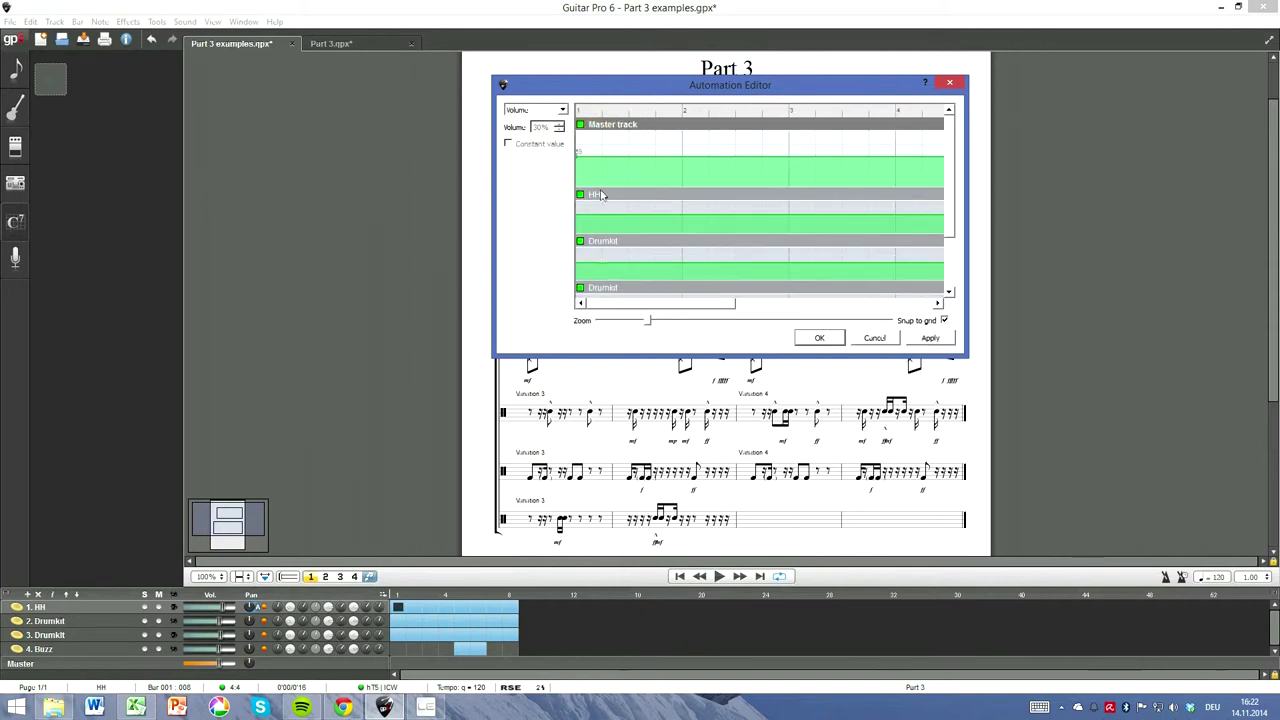
Step: Display the pan automation and examine the HH track's automation points in bars 7 and 8
left_click(570, 108)
left_click(551, 142)
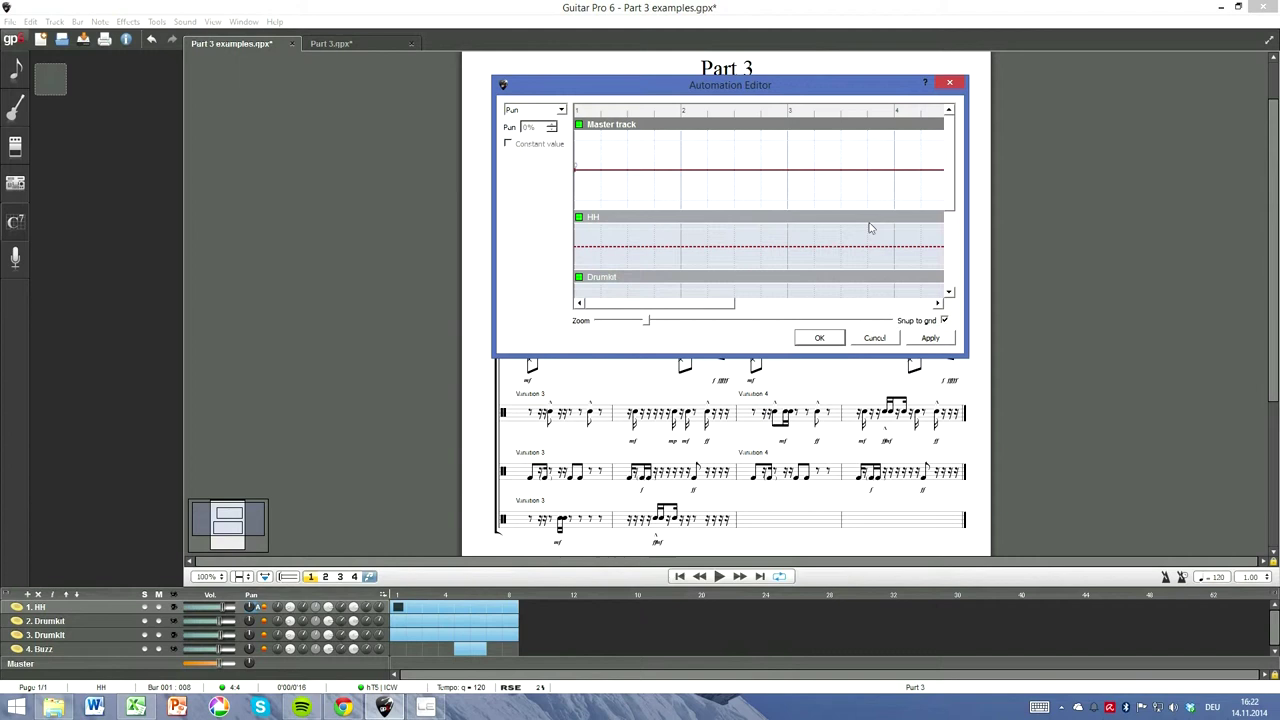
left_click_drag(948, 150, 952, 117)
left_click_drag(688, 305, 940, 303)
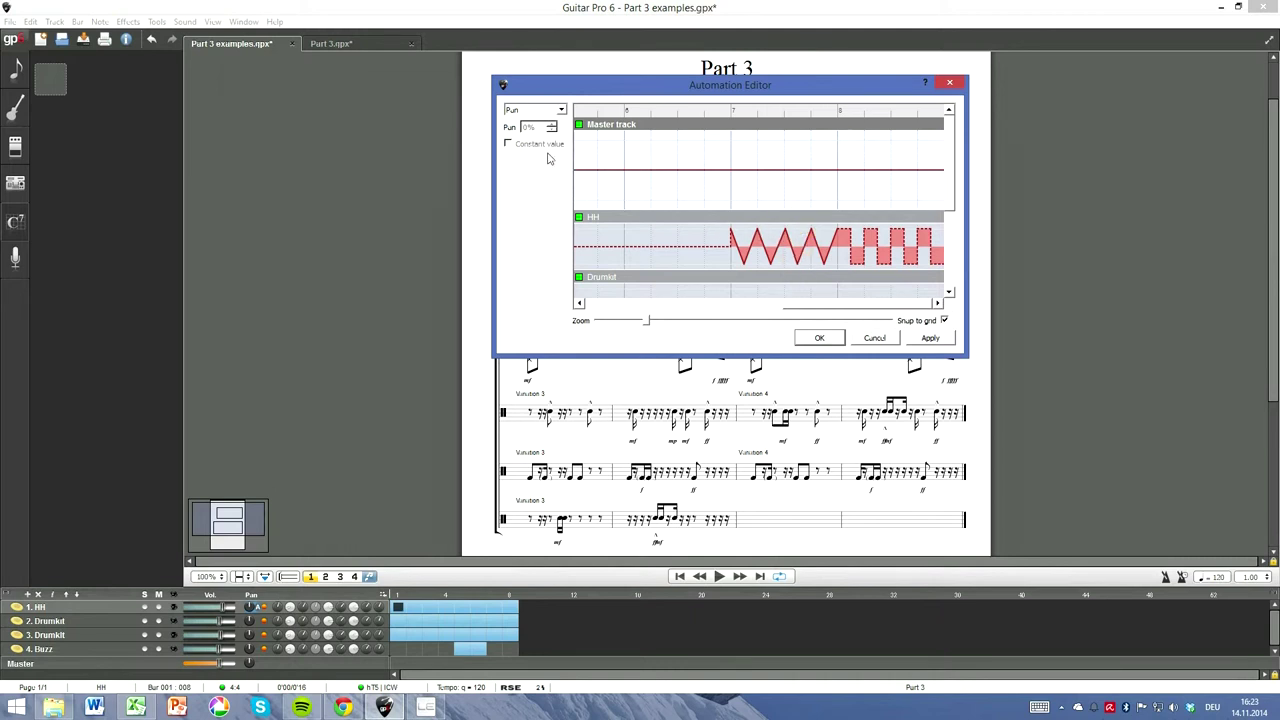
left_click(760, 238)
left_click(758, 203)
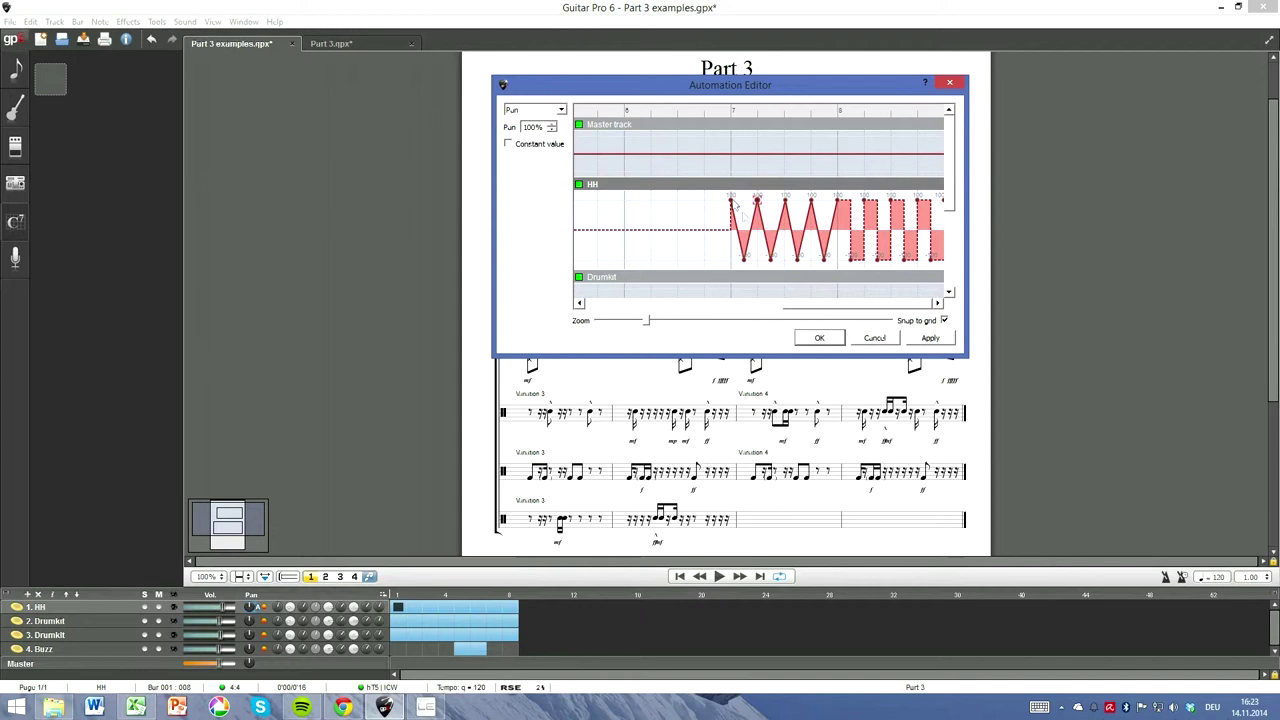
Step: Examine the Constant value option for the HH track's pan points in bars 7 and 8, and close the Automation Editor
left_click(509, 146)
left_click(757, 201)
left_click(838, 201)
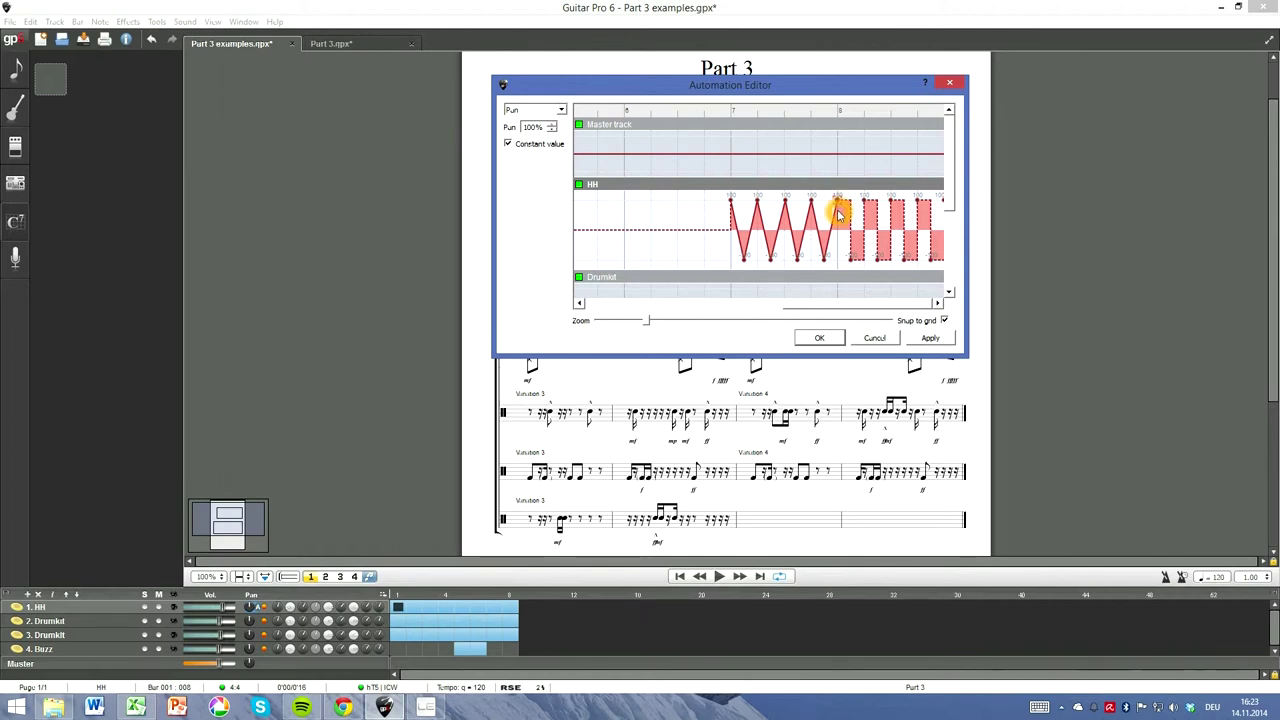
left_click(950, 82)
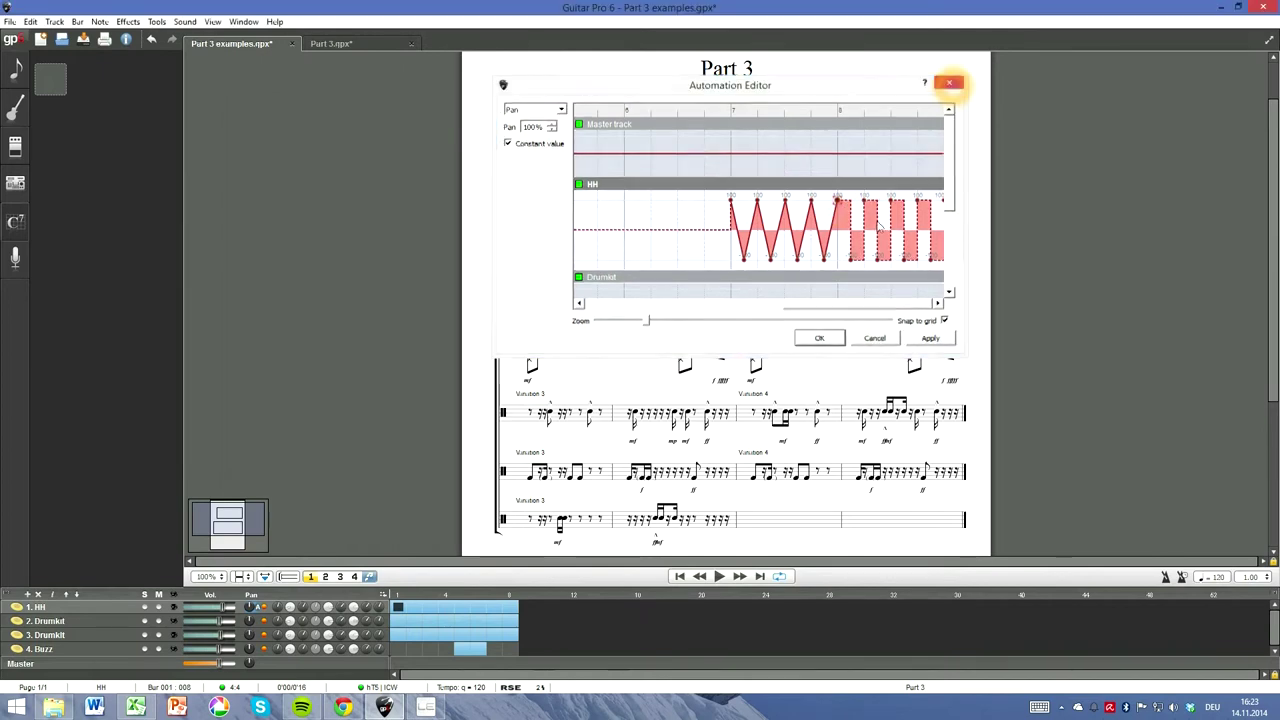
Step: Play the Variation 4 bars from their first beat to hear the HH pan automation
left_click(749, 345)
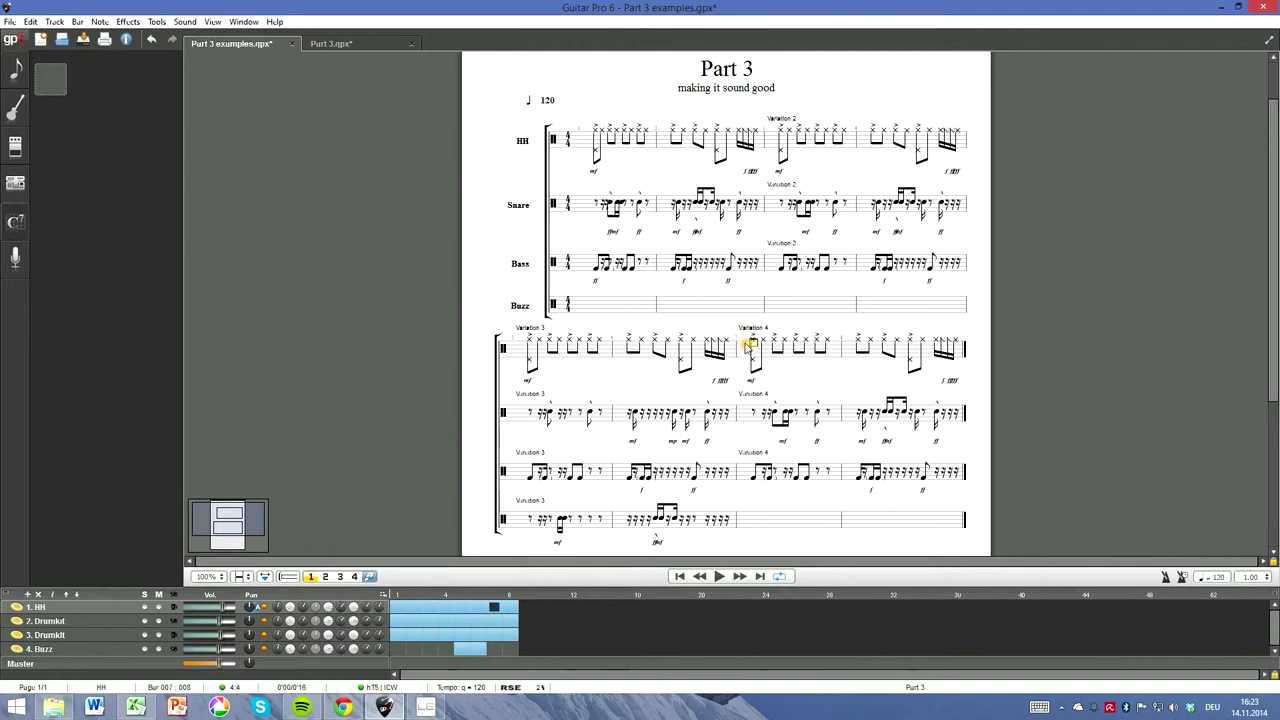
key("space")
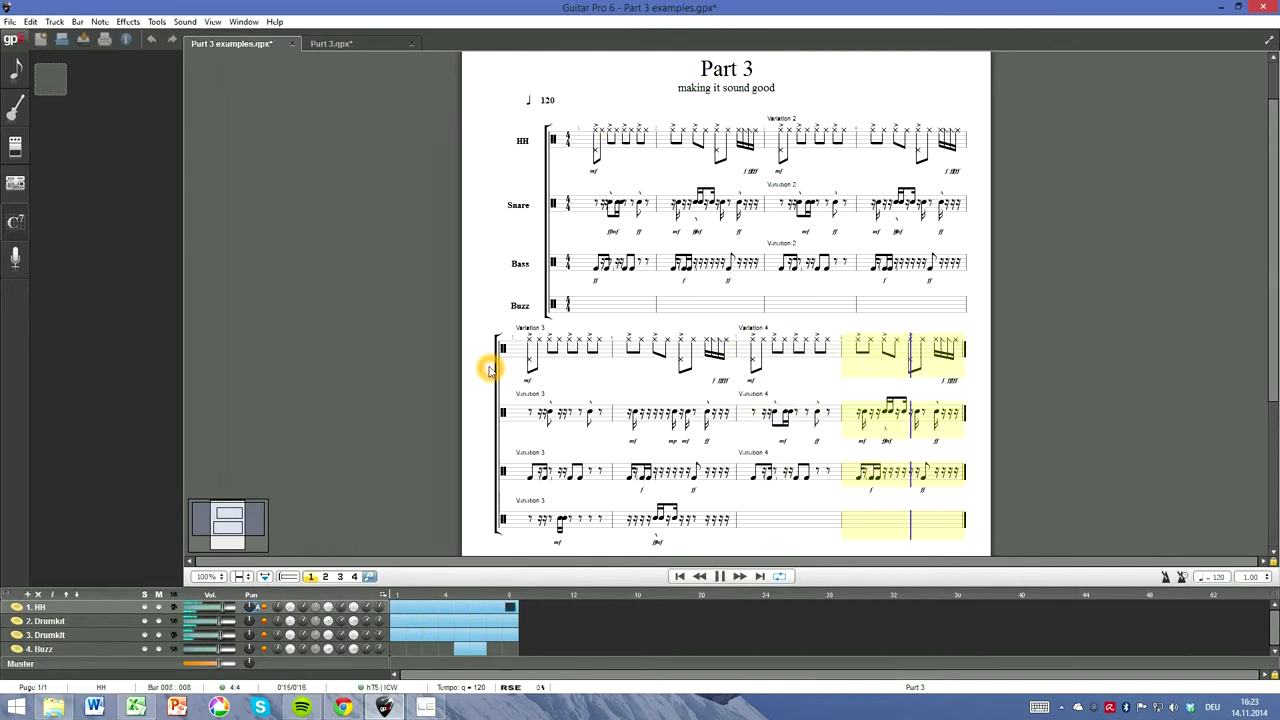
key("space")
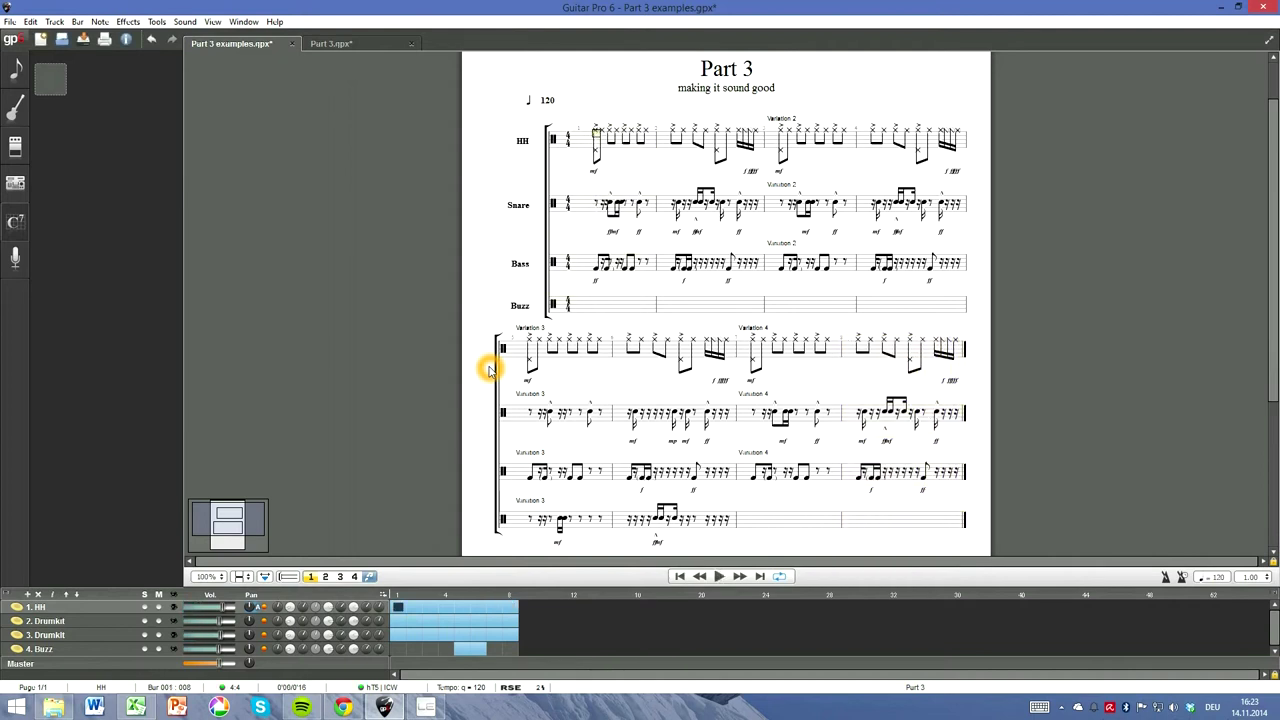
Step: Display the HH track's effects and play the score from the first bar while toggling the Studio A reverb to compare the sound
left_click(15, 185)
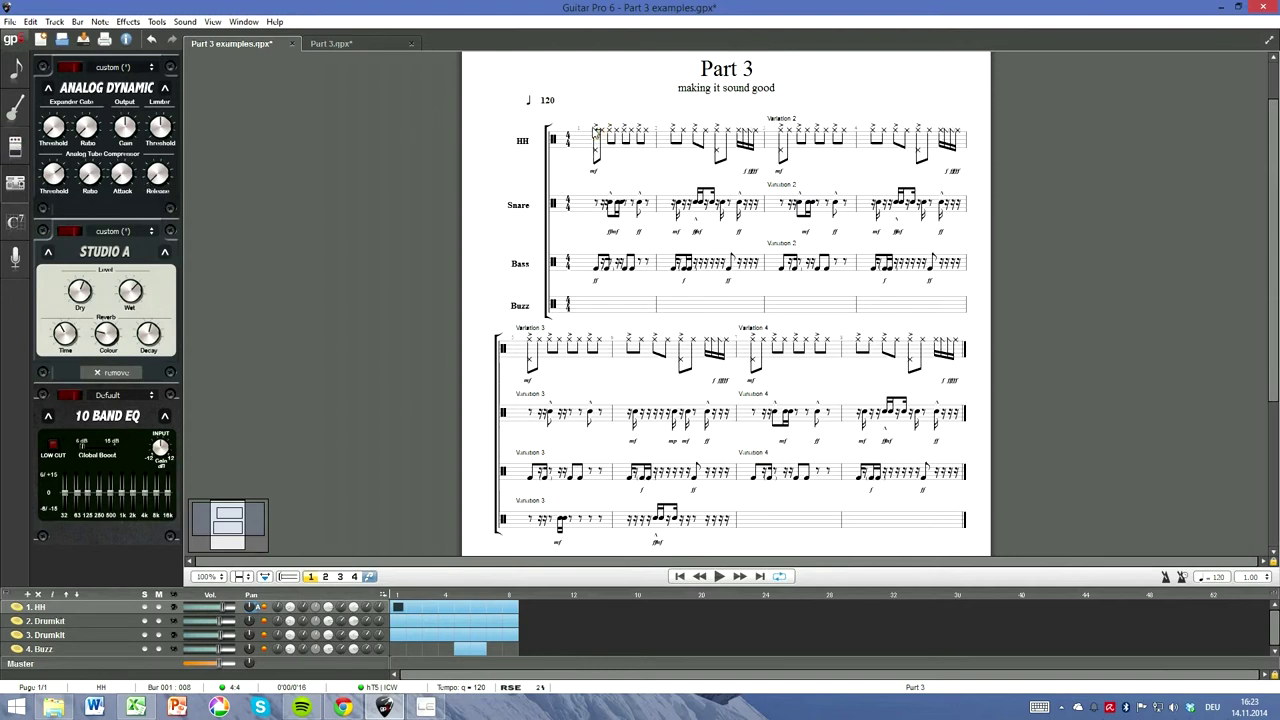
left_click(60, 227)
left_click(71, 228)
left_click(72, 232)
key("space")
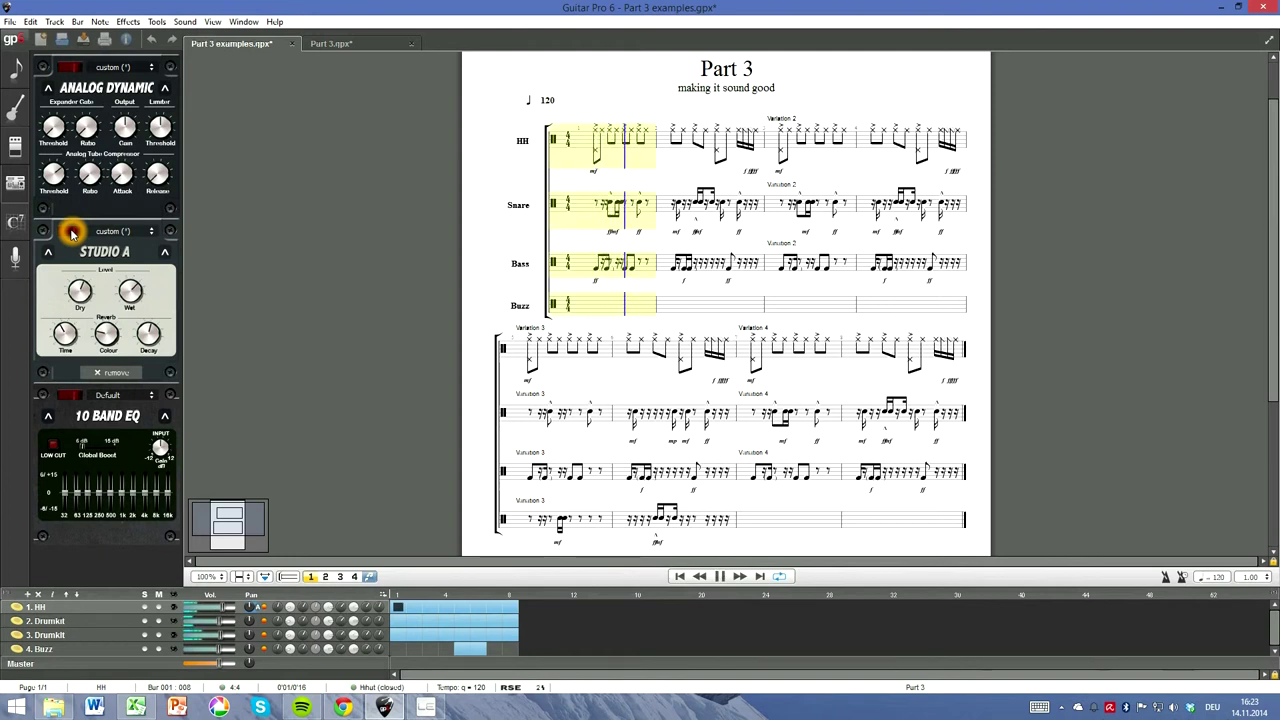
left_click(71, 233)
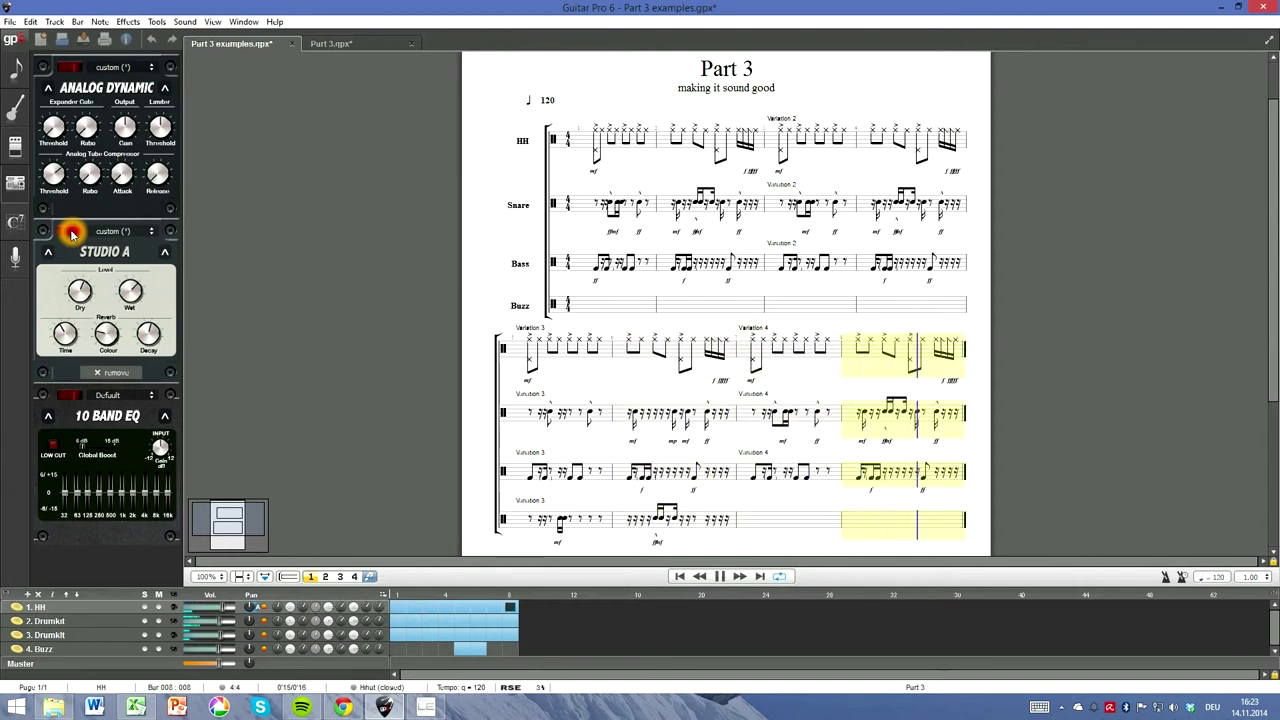
key("space")
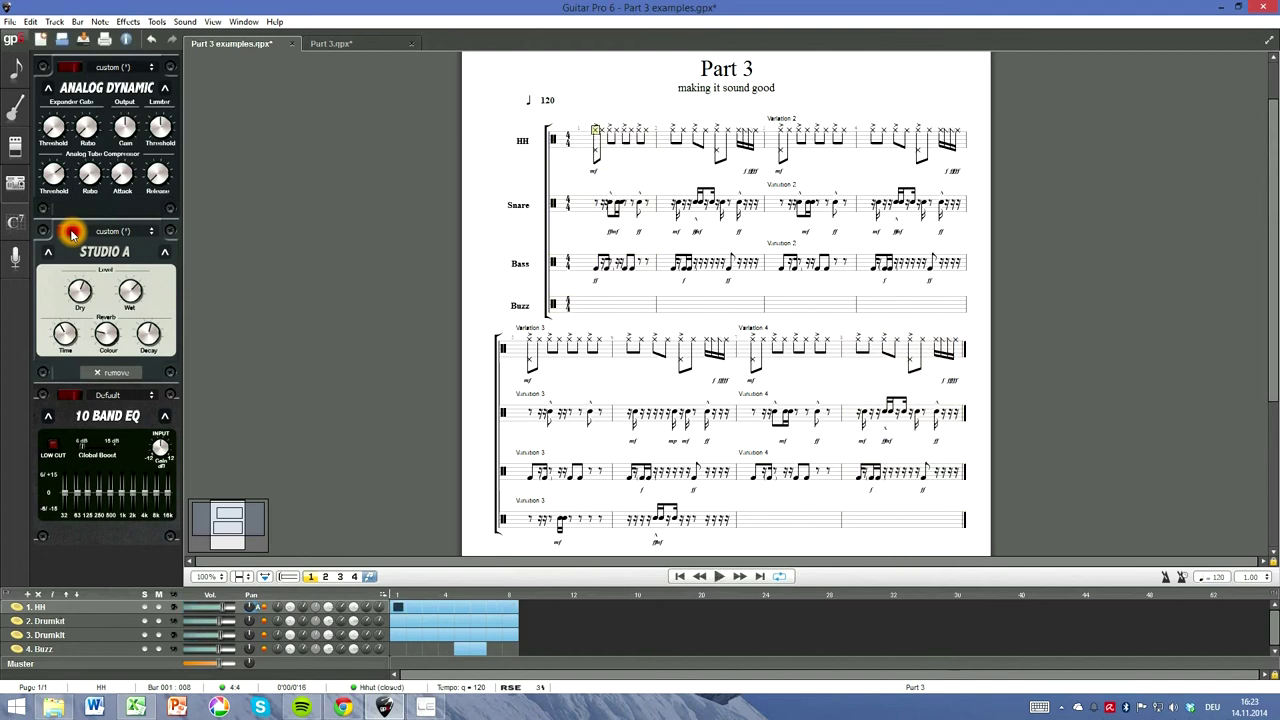
left_click(70, 232)
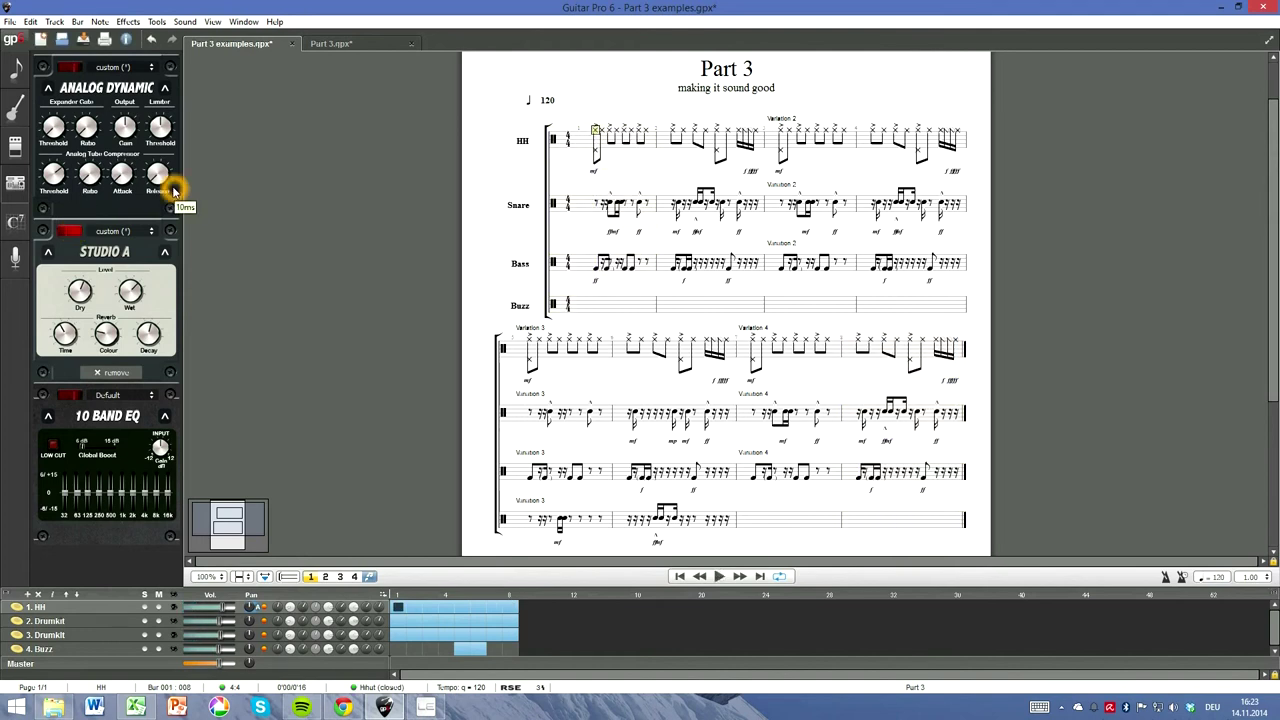
Step: Bring back the notation palette and examine the available export formats for the score without exporting
left_click(12, 74)
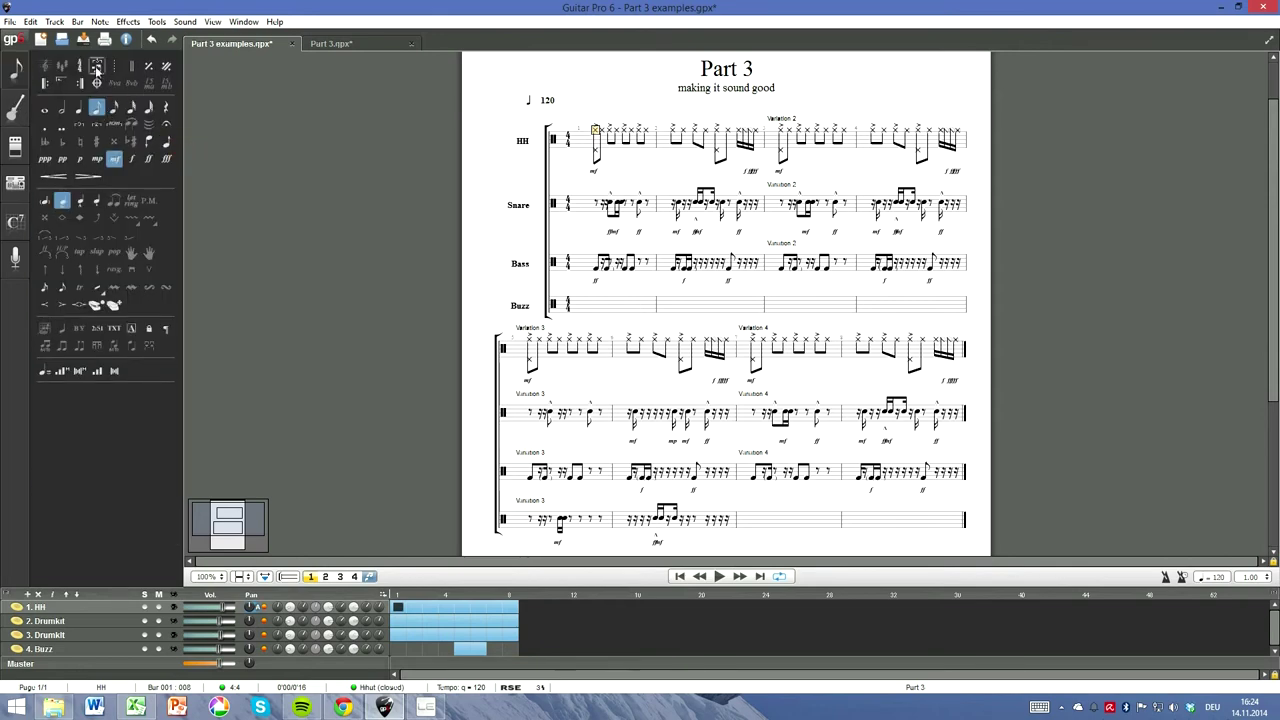
left_click(7, 22)
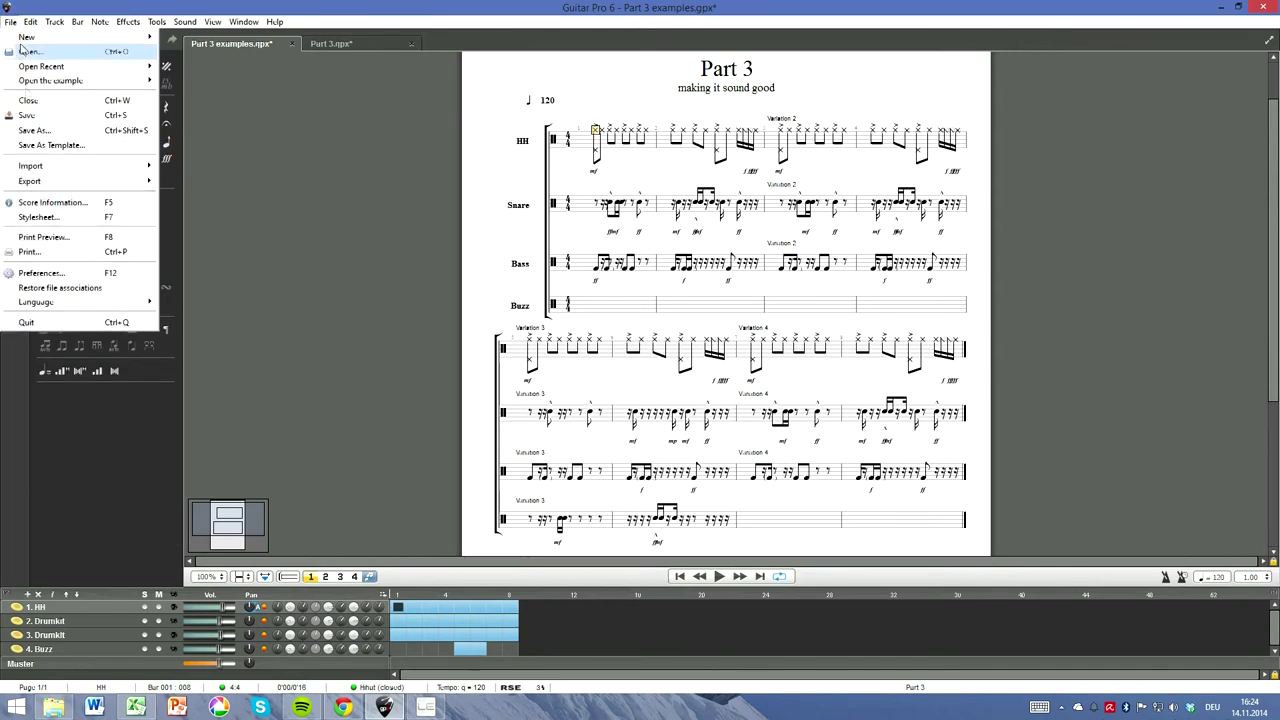
mouse_move(58, 180)
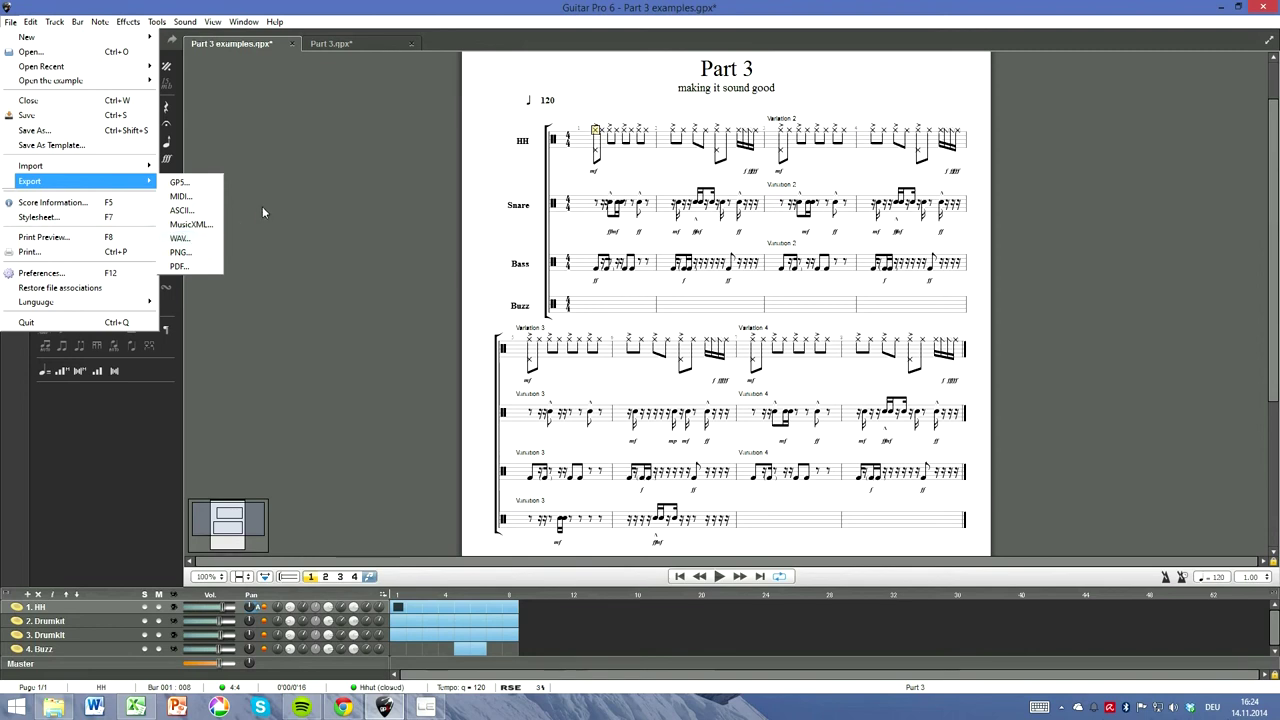
left_click(361, 175)
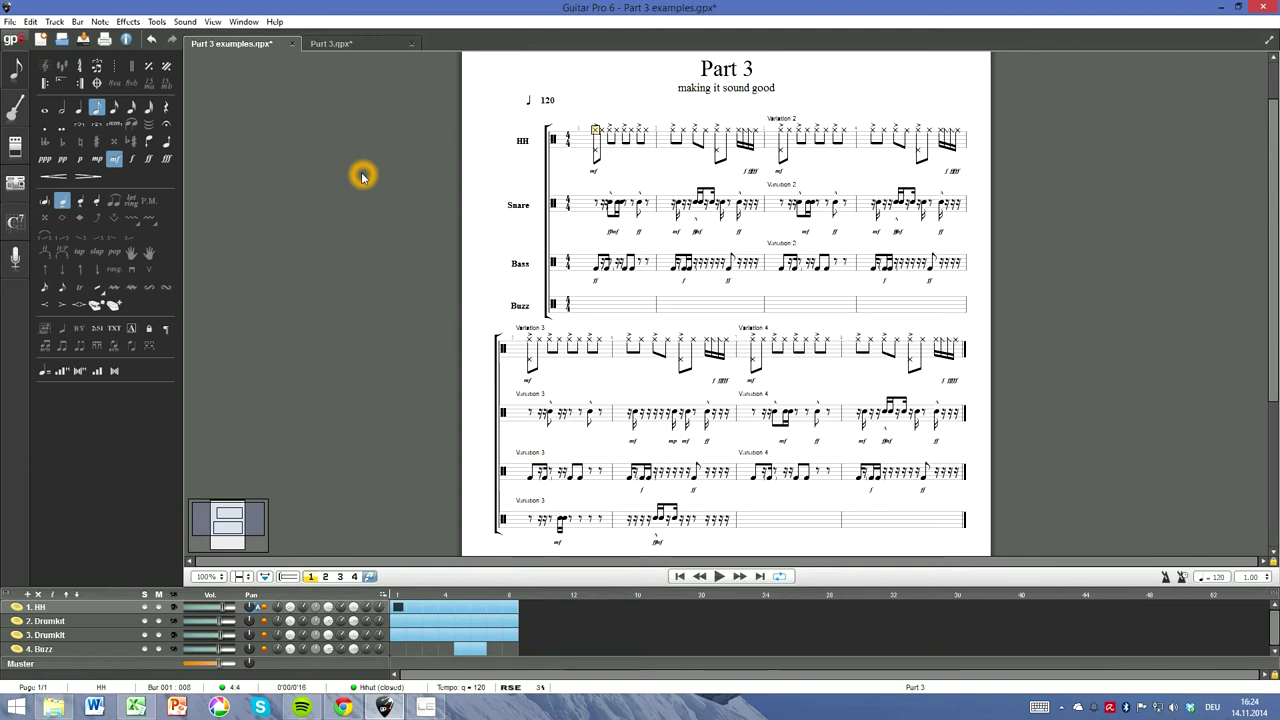
Step: Switch to the Part 3.gpx score and place the cursor on the first beat of bar 3
left_click(378, 43)
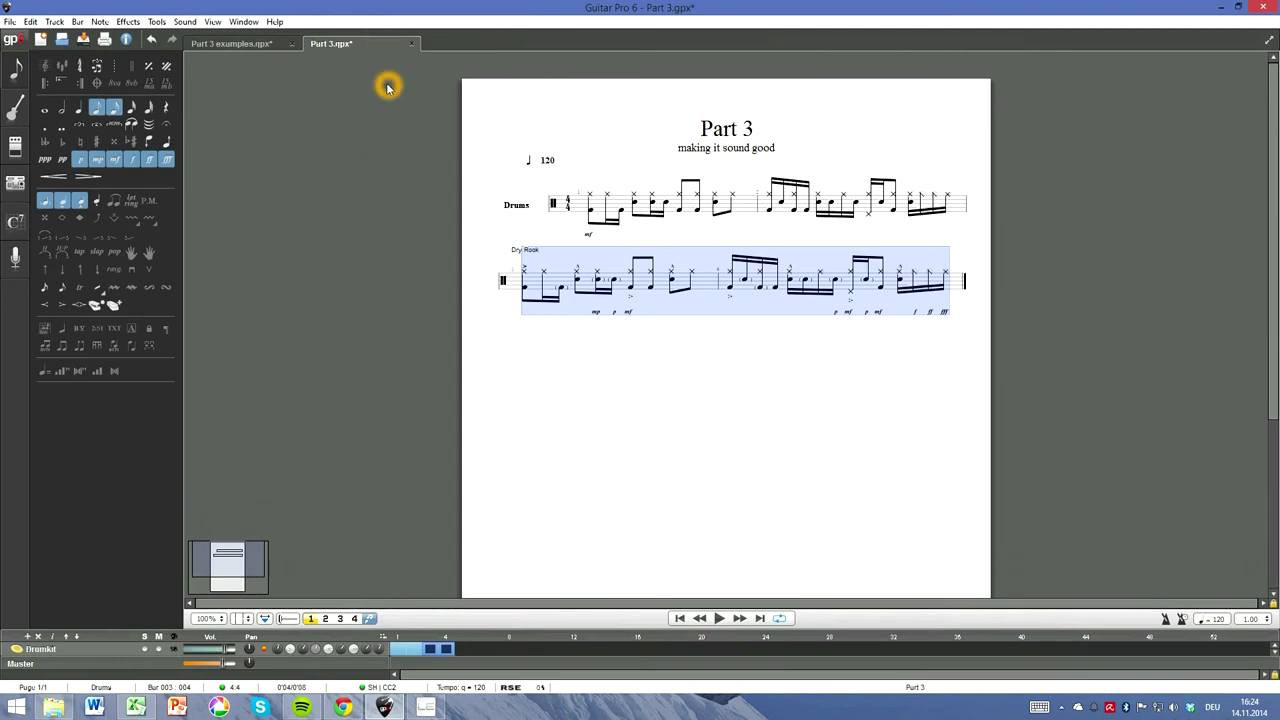
left_click(529, 282)
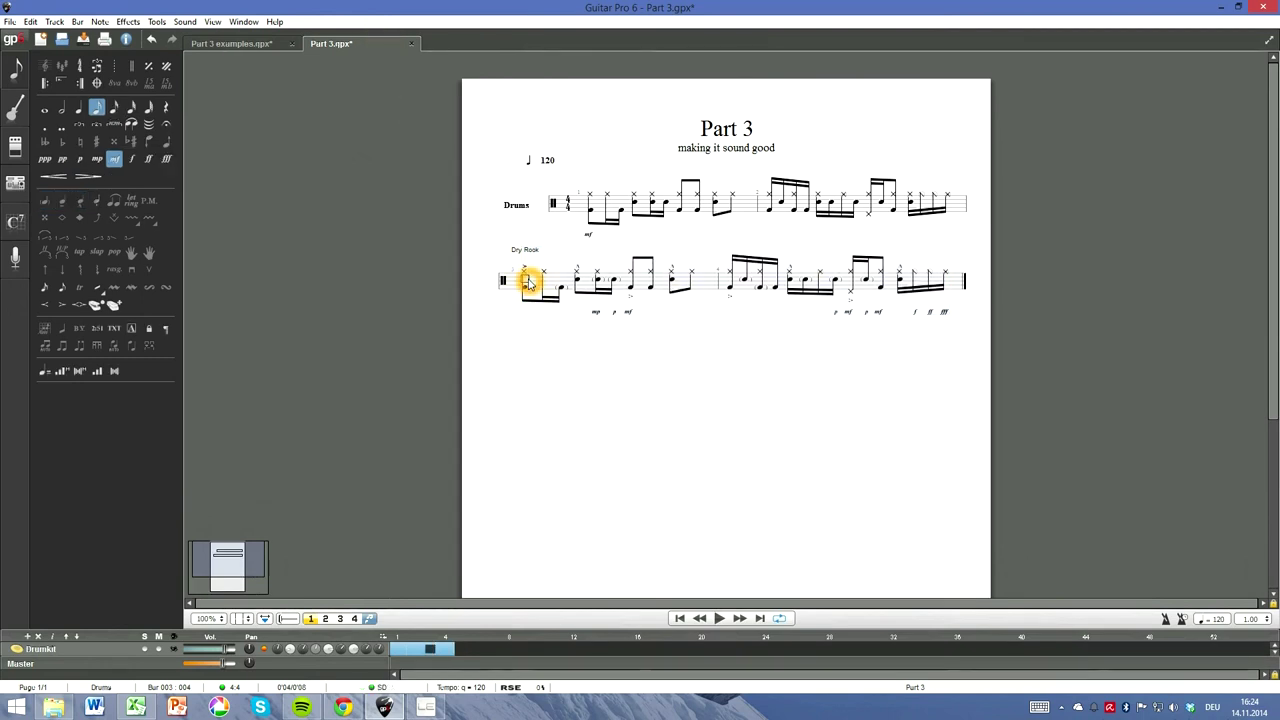